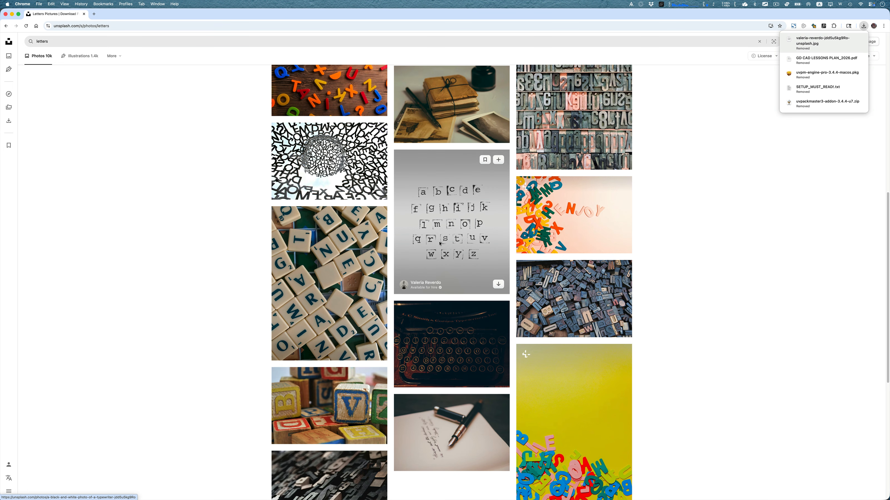
- View the typewriter alphabet photo's download page, close it and switch to Illustrator
left_click(440, 244)
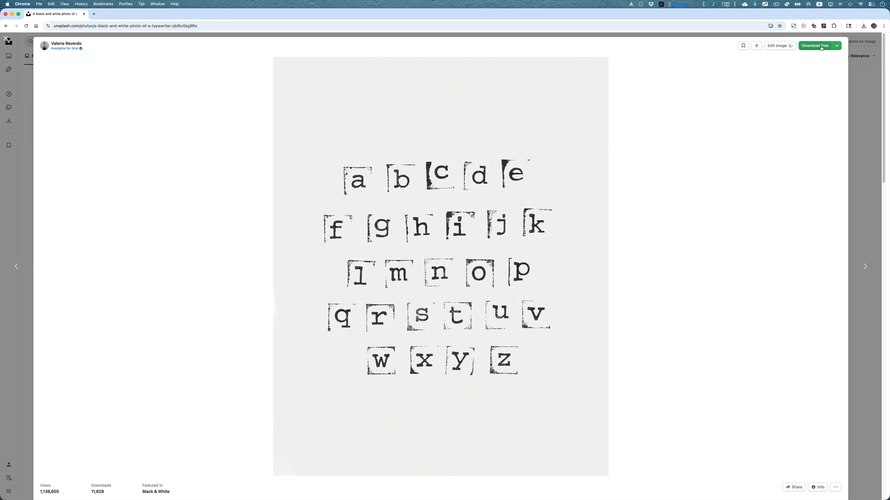
key("Escape")
key("super+h")
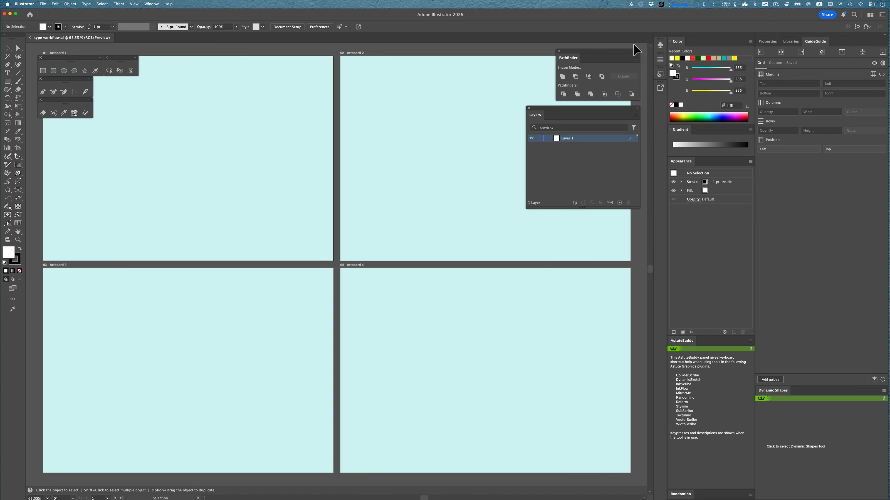
- Place the alphabet photo from the desktop into the document as a linked image and restore the full-size window
left_click_drag(638, 15, 539, 4)
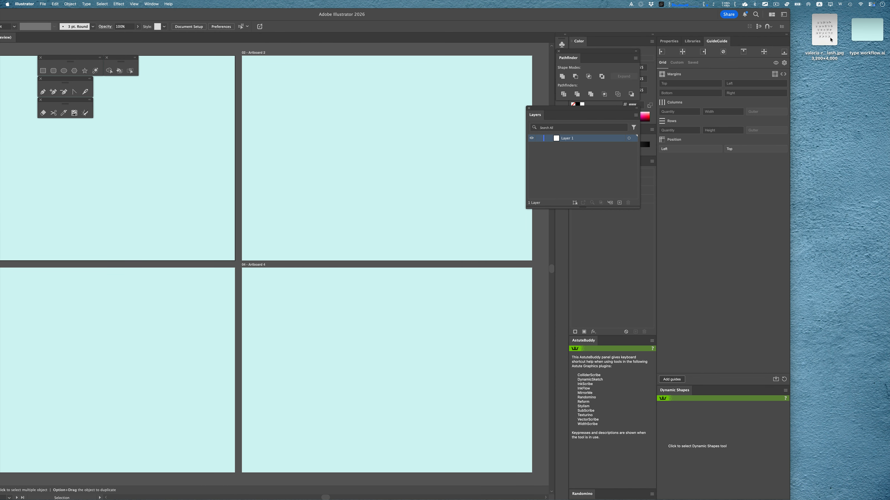
left_click_drag(826, 38, 141, 133)
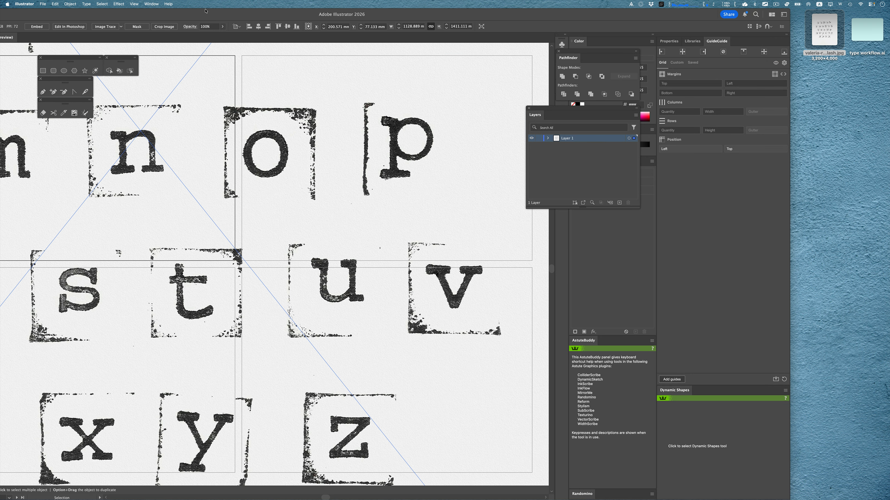
double_click(206, 16)
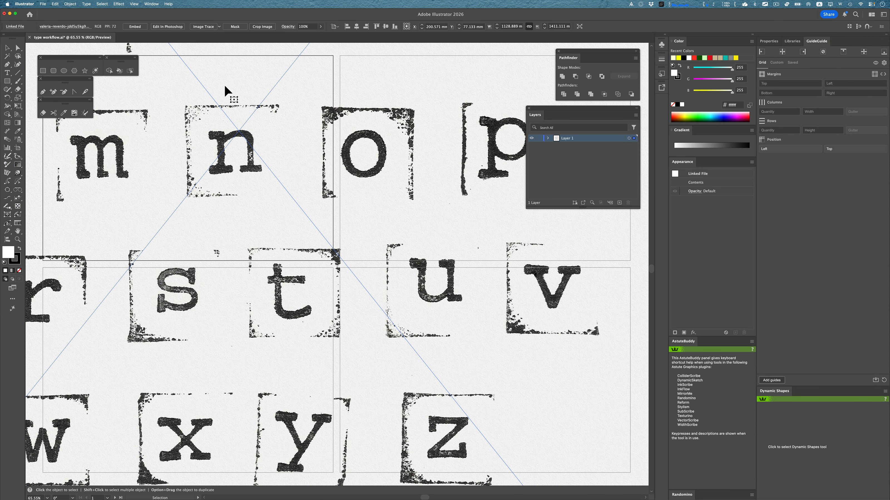
- Scale the linked image down proportionally to about 151 × 188 mm and fit it inside Artboard 1
key("super+minus")
key("super+minus")
key("super+minus")
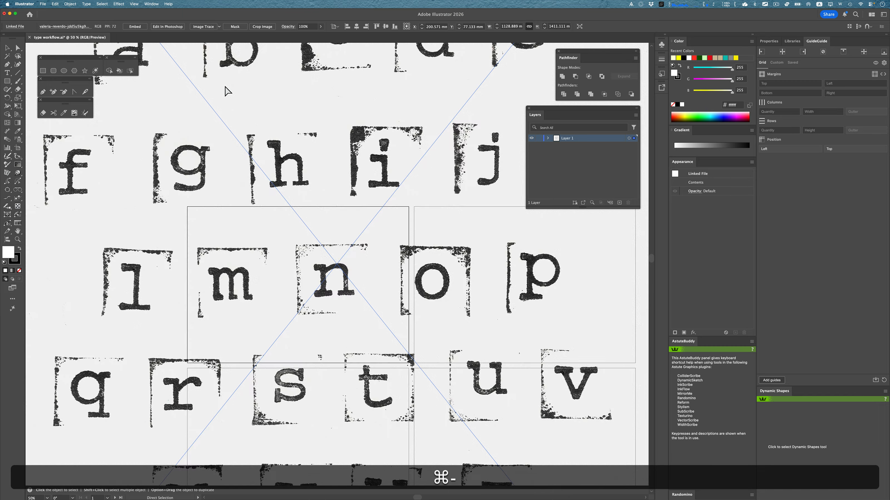
key("super+minus")
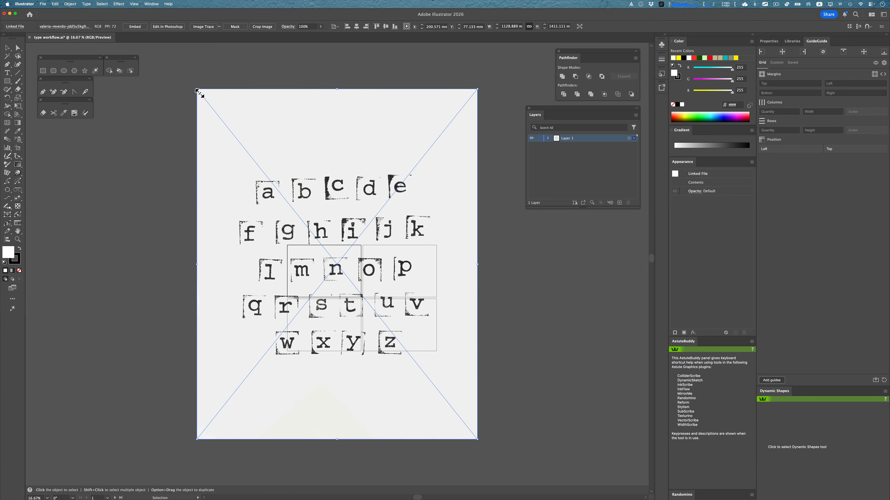
left_click_drag(196, 89, 302, 262)
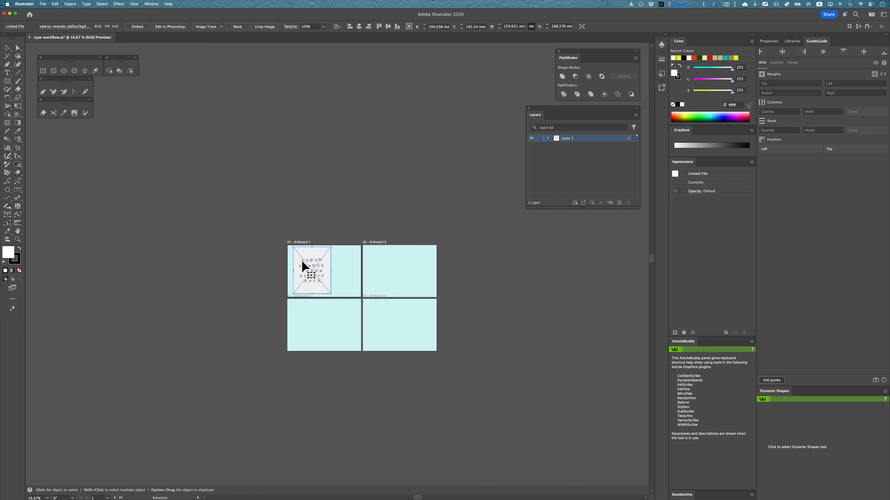
key("super+0")
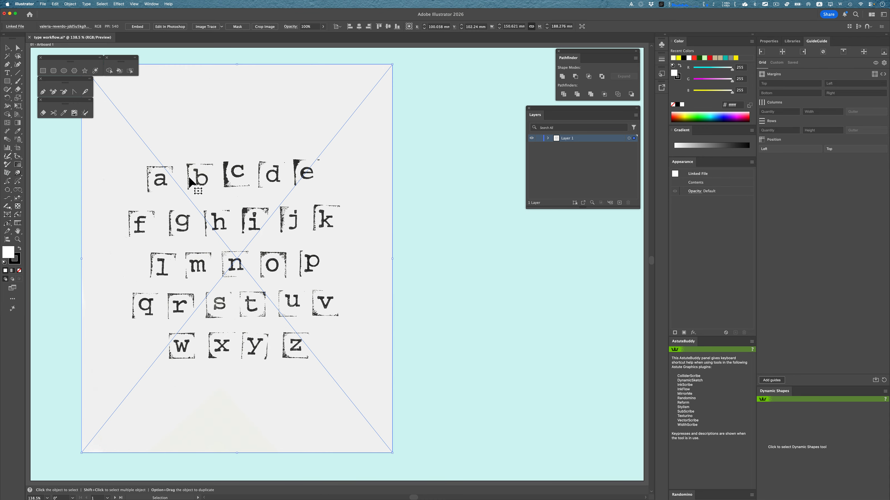
- Save the type workflow document with the placed image
left_click(135, 4)
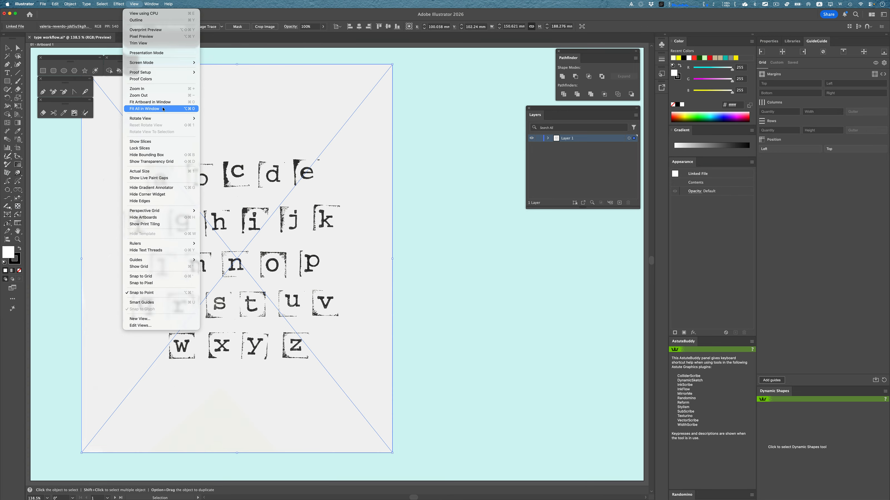
left_click(102, 144)
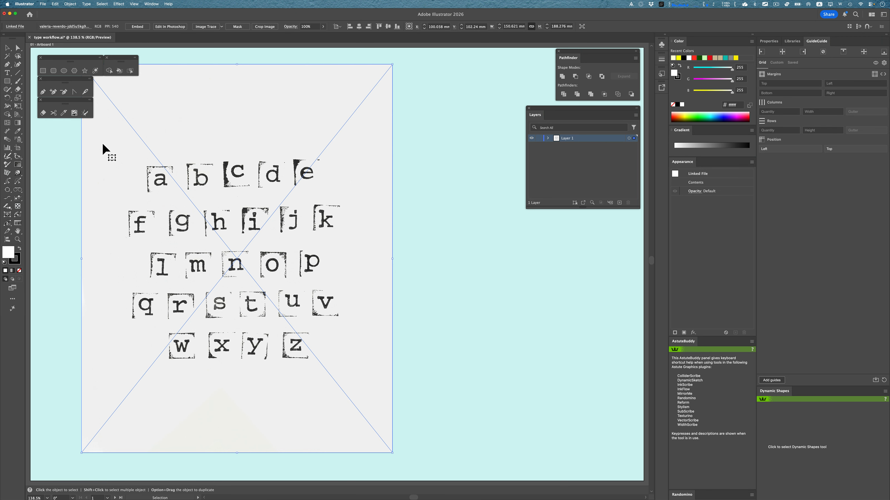
key("super+s")
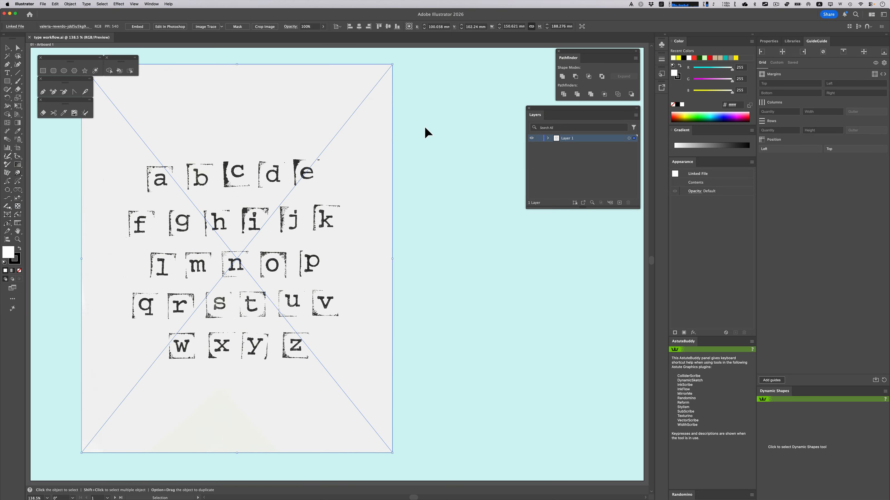
left_click_drag(551, 110, 550, 114)
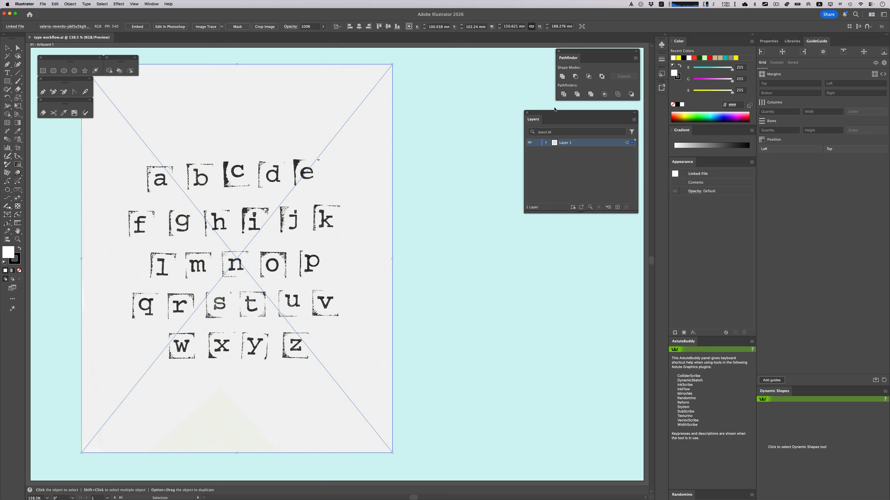
left_click_drag(583, 53, 580, 55)
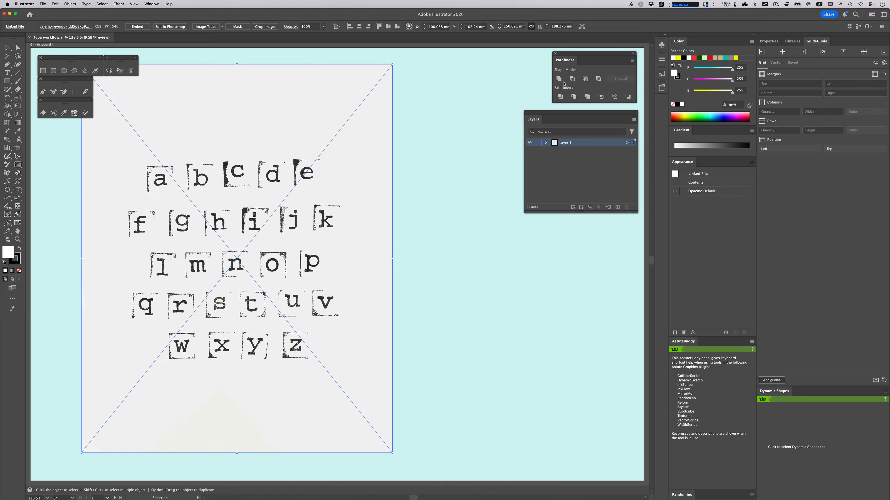
left_click(152, 4)
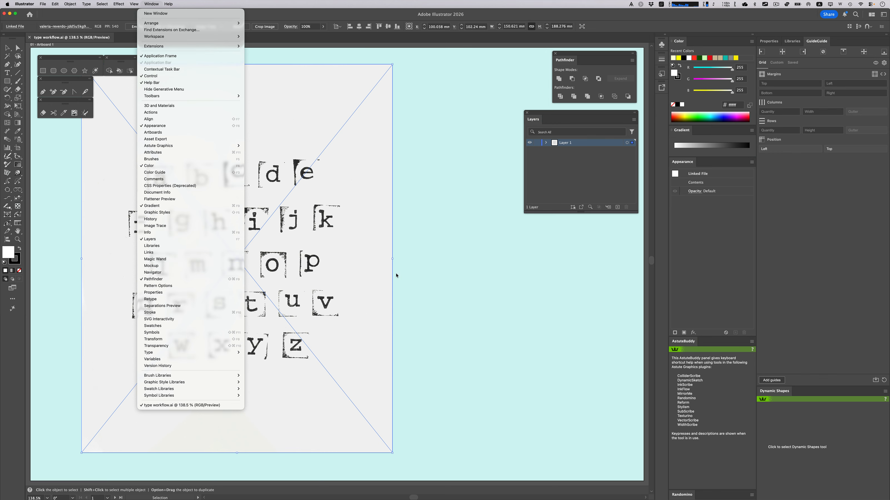
left_click(464, 276)
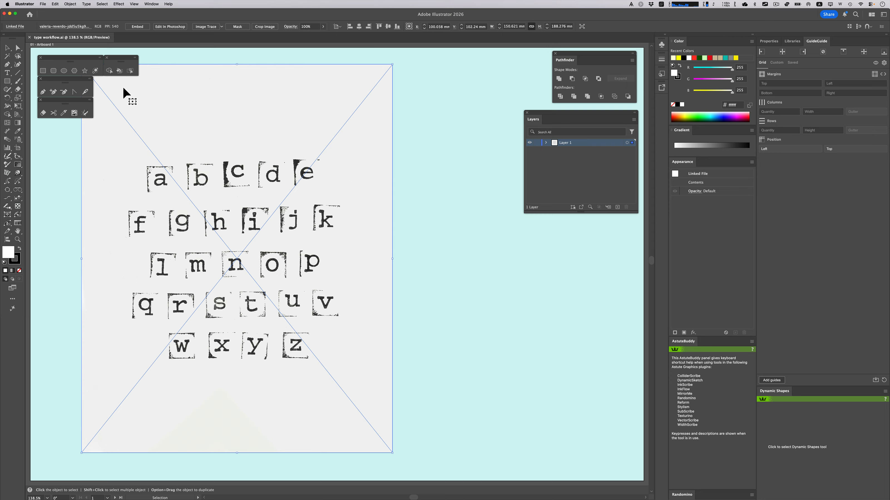
left_click_drag(66, 61, 66, 57)
left_click(10, 83)
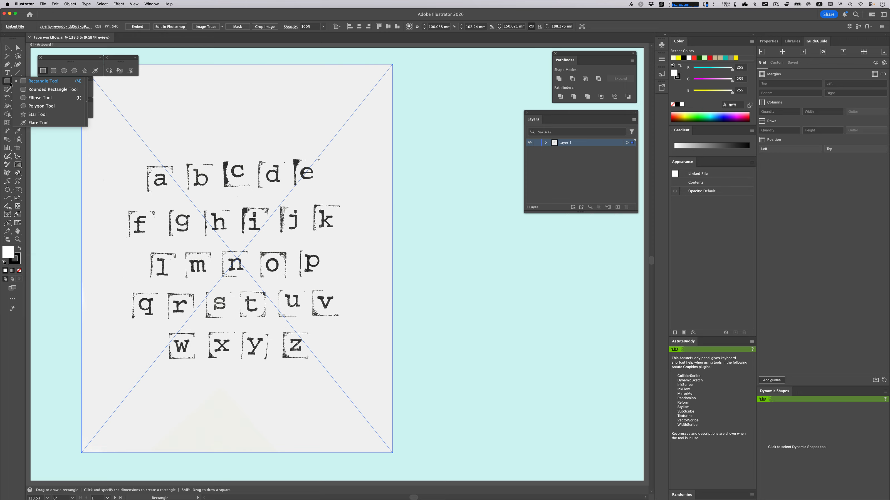
left_click(87, 106)
left_click_drag(51, 88, 69, 59)
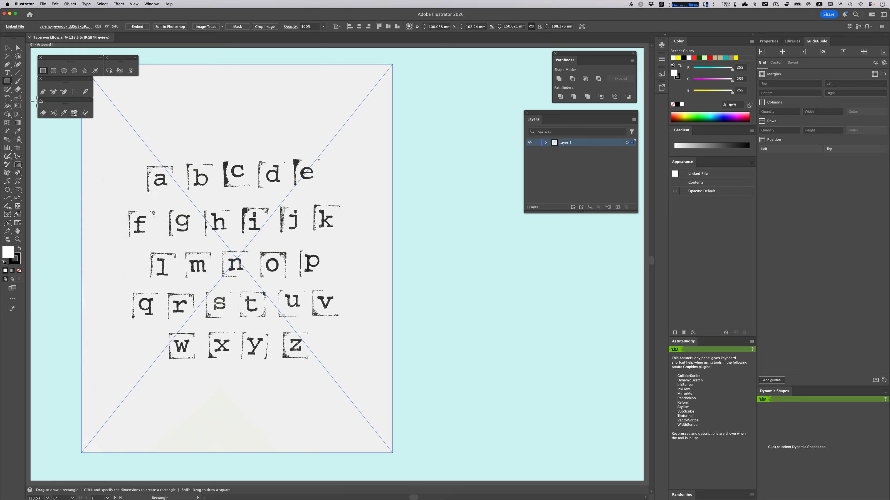
left_click(7, 48)
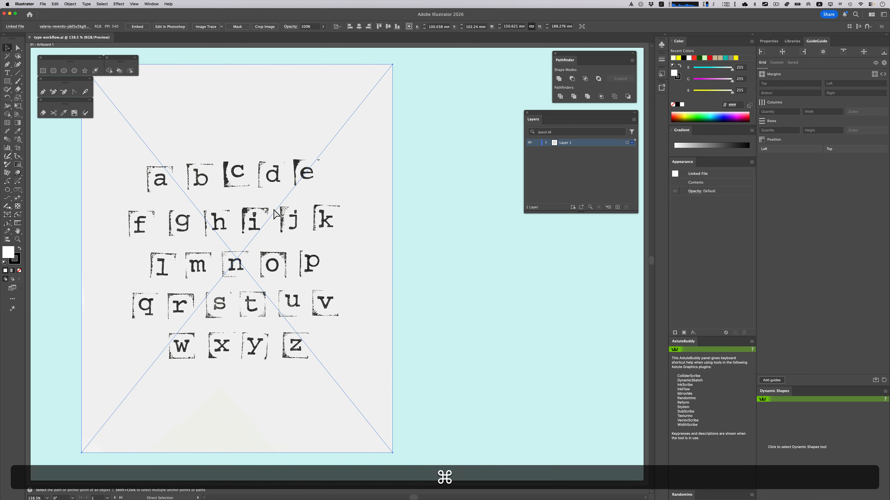
- Examine the ink texture and edges of the stamped letters up close, ending at the letter i
key("super+equal")
key("super+equal")
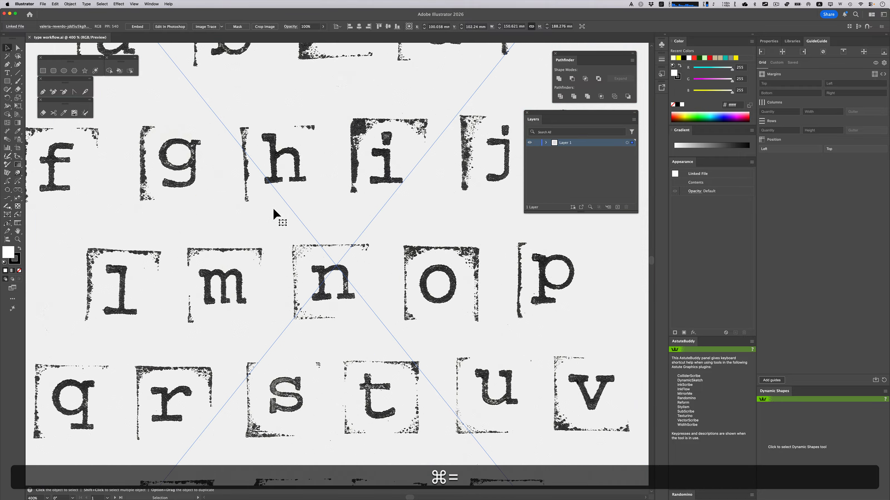
key("space")
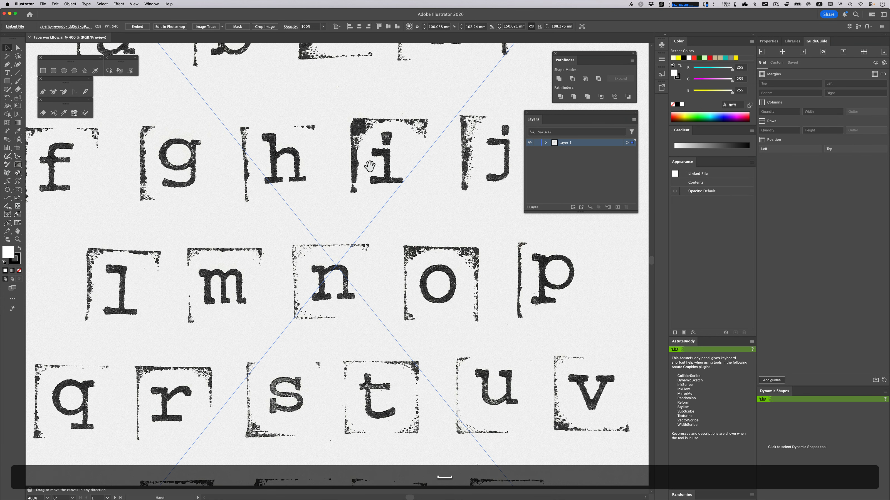
left_click_drag(368, 167, 208, 268)
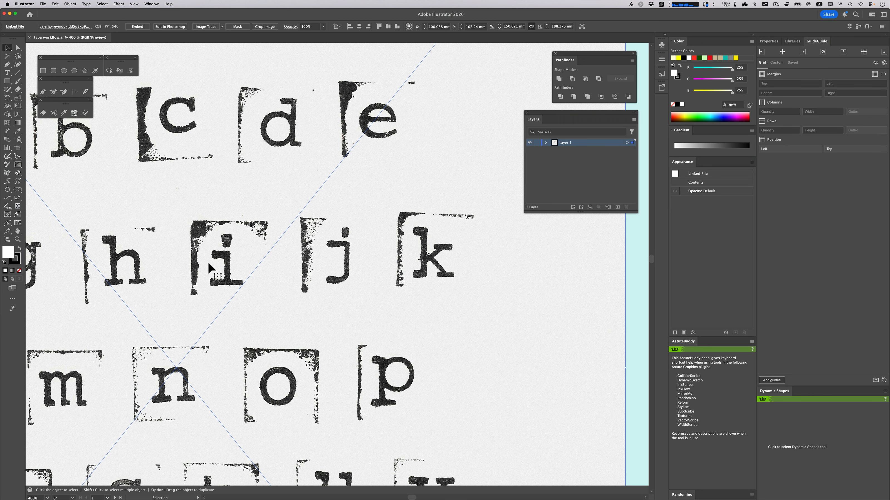
key("super+equal")
key("super+equal")
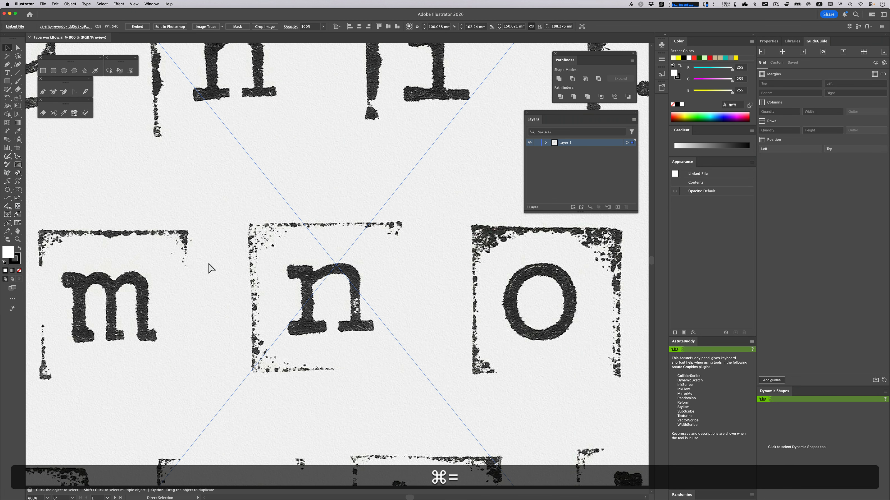
key("space")
left_click_drag(306, 174, 123, 349)
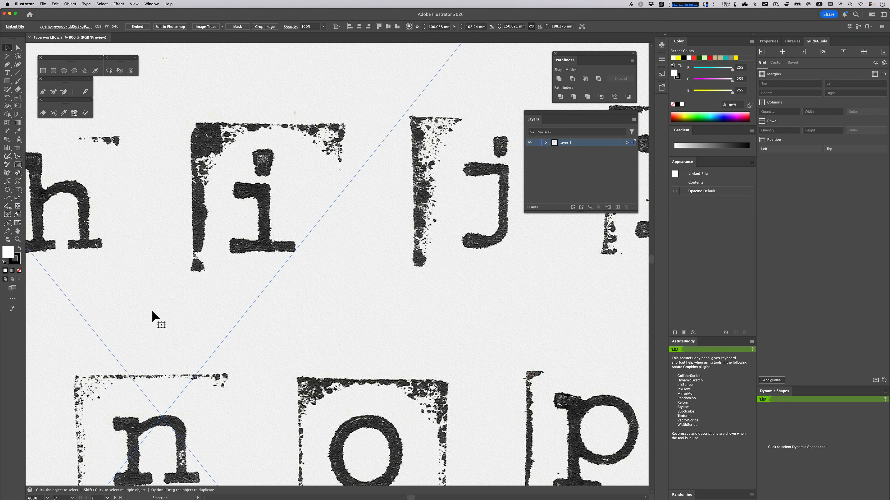
key("super+equal")
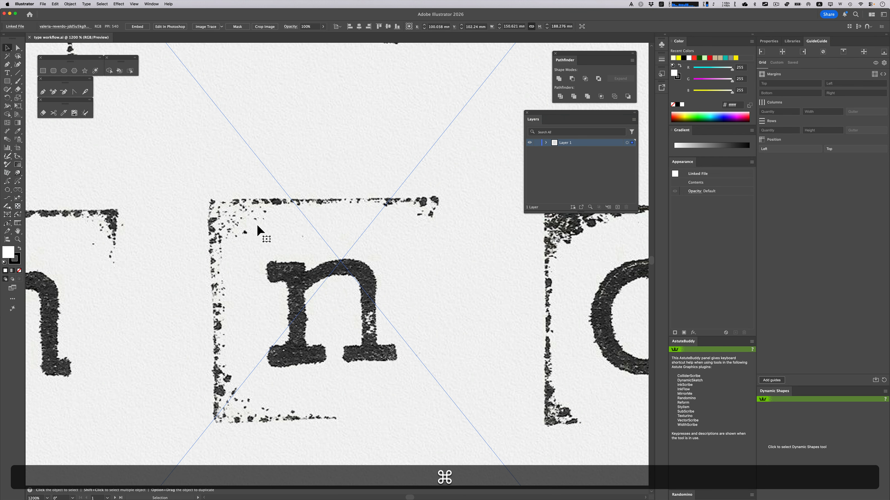
key("space")
left_click_drag(311, 138, 143, 329)
left_click_drag(309, 199, 285, 267)
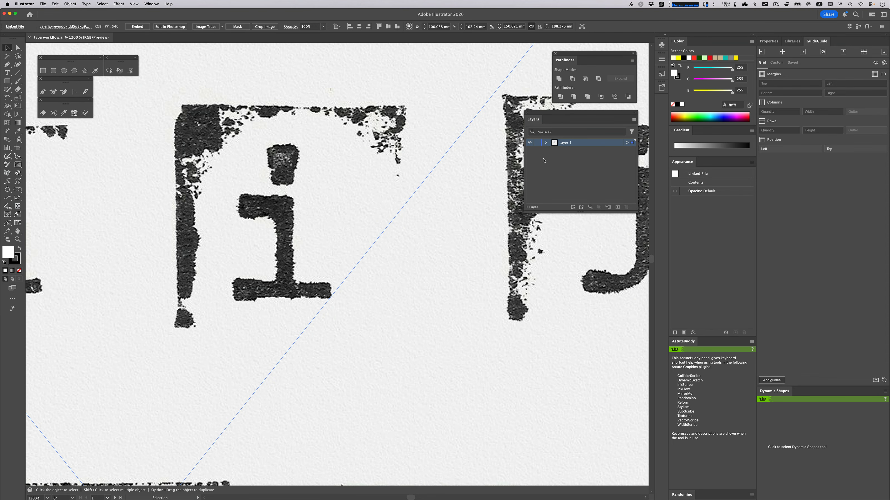
- Expand Layer 1 to show its linked file and look at the source image on the desktop
left_click(547, 145)
left_click_drag(750, 12, 667, 11)
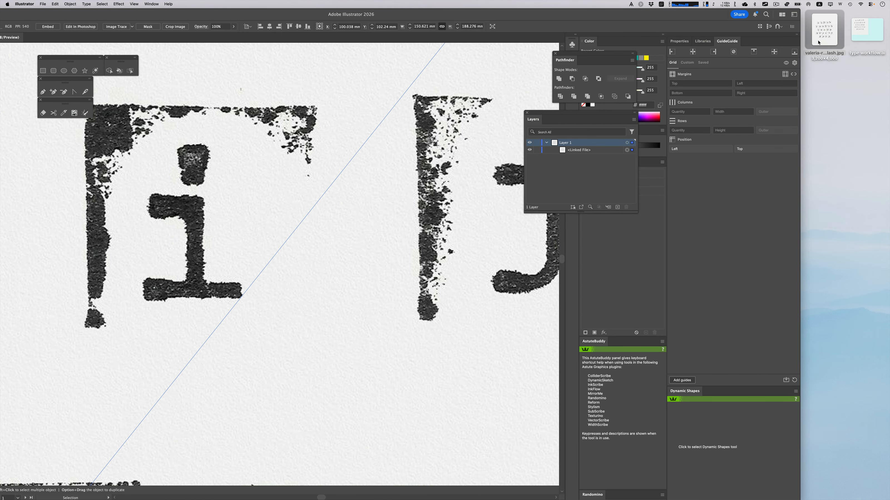
left_click_drag(598, 12, 667, 15)
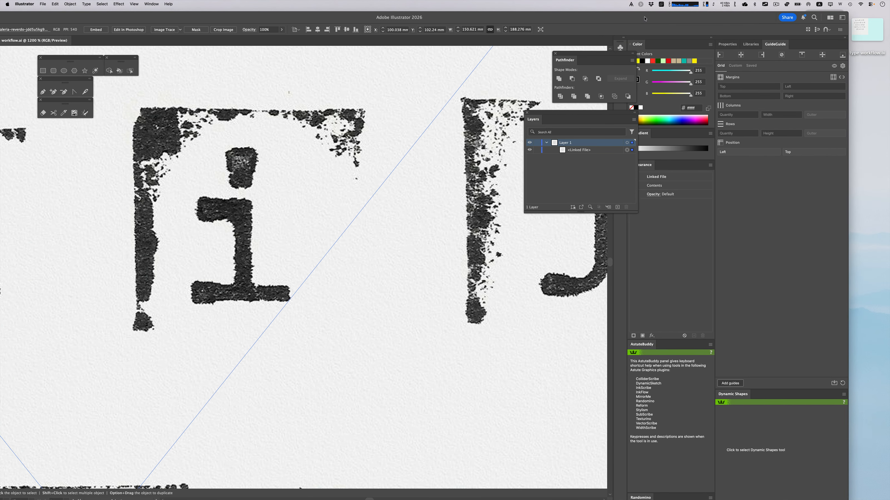
double_click(667, 15)
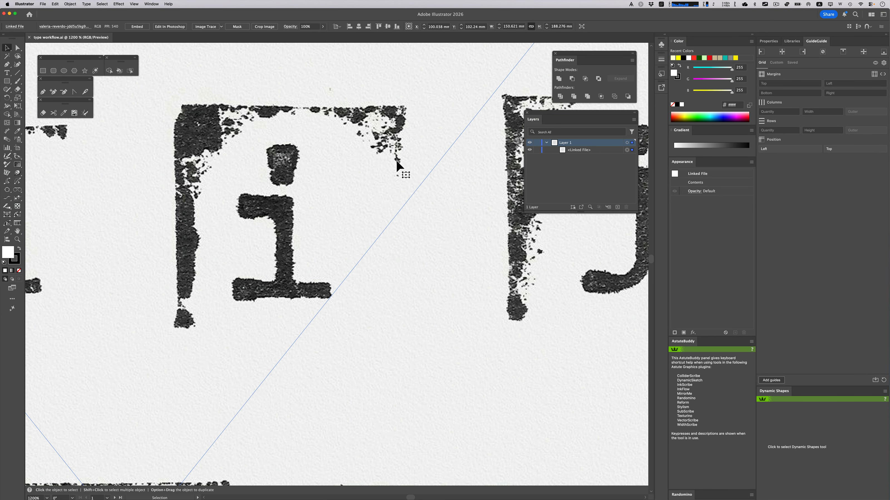
- Rename Layer 1, which holds the linked photo, as image
double_click(566, 144)
type("image")
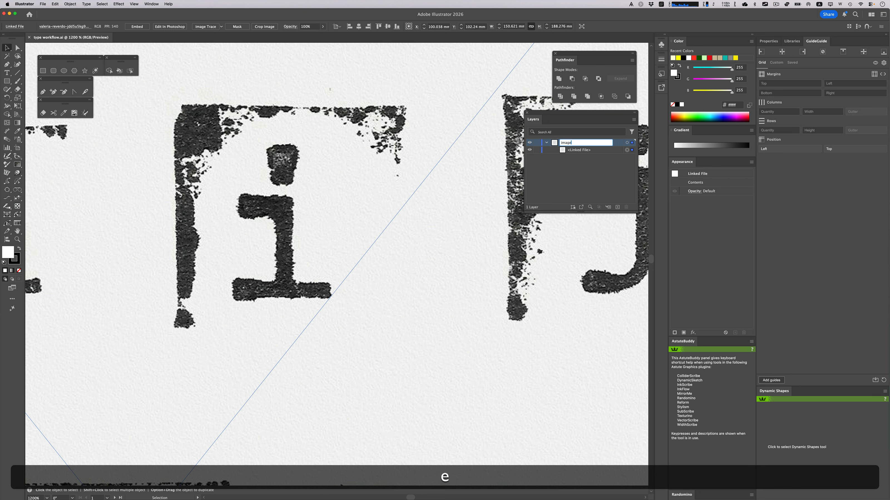
key("Return")
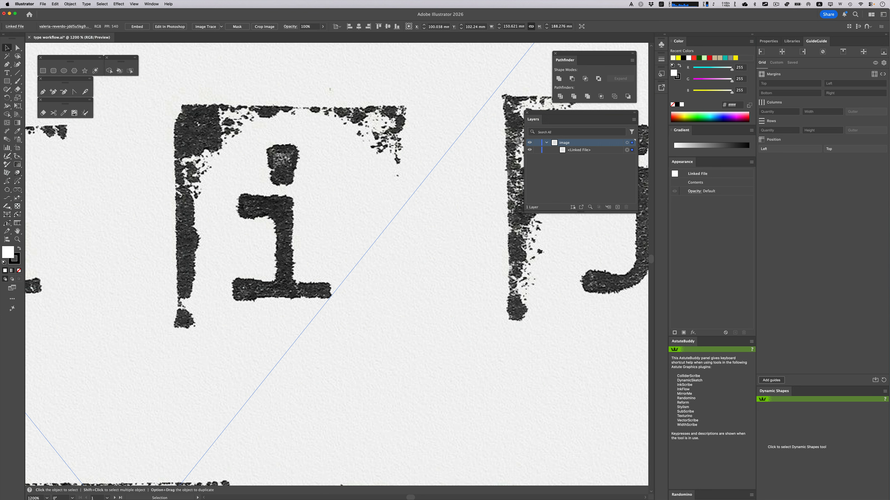
- Add two new layers above the image layer and name the lower one guides
left_click(618, 208)
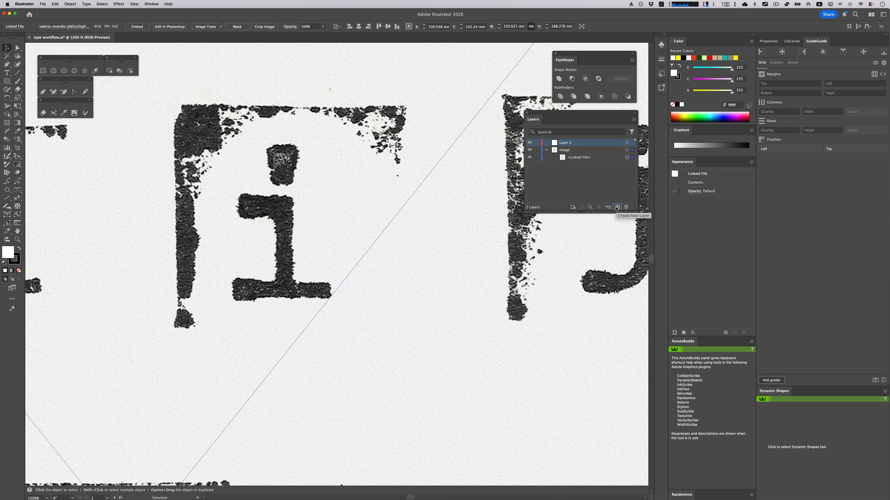
left_click(617, 207)
double_click(567, 152)
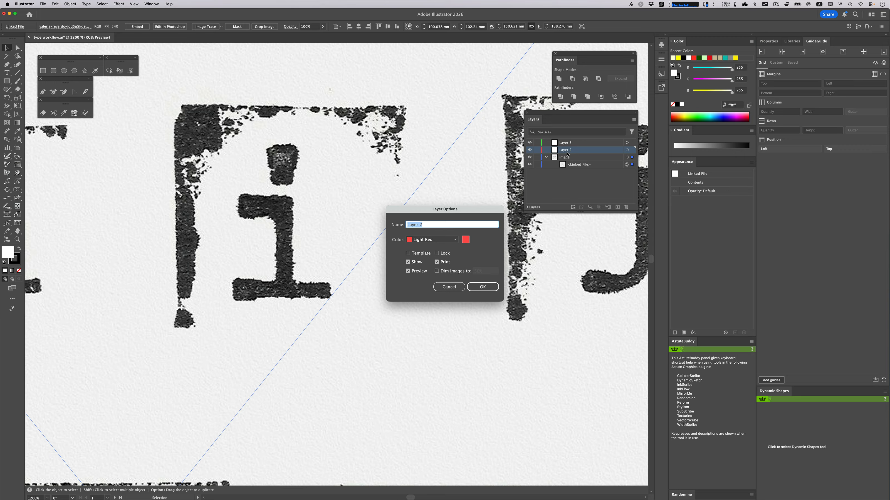
type("guides")
key("Return")
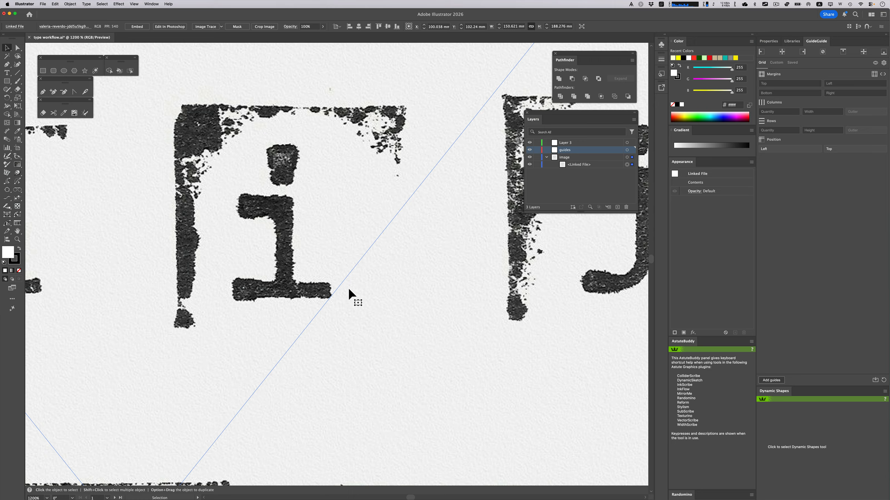
- Rename the topmost layer as trace
double_click(564, 145)
type("trace")
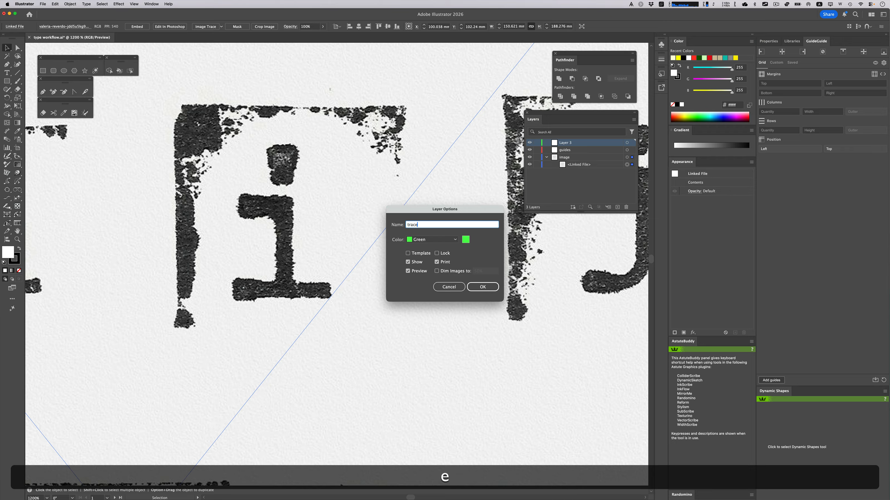
key("Return")
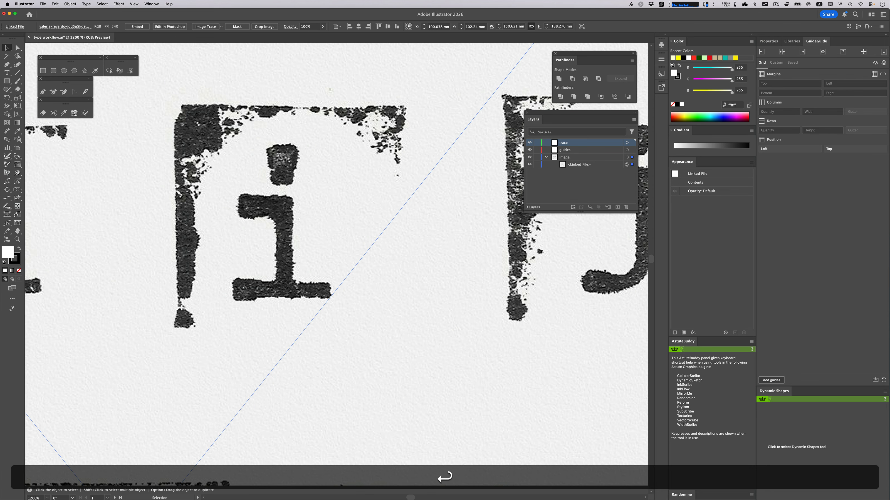
- Lock the image layer, trying out a selection of the linked photo while the layer is briefly unlocked
left_click(538, 157)
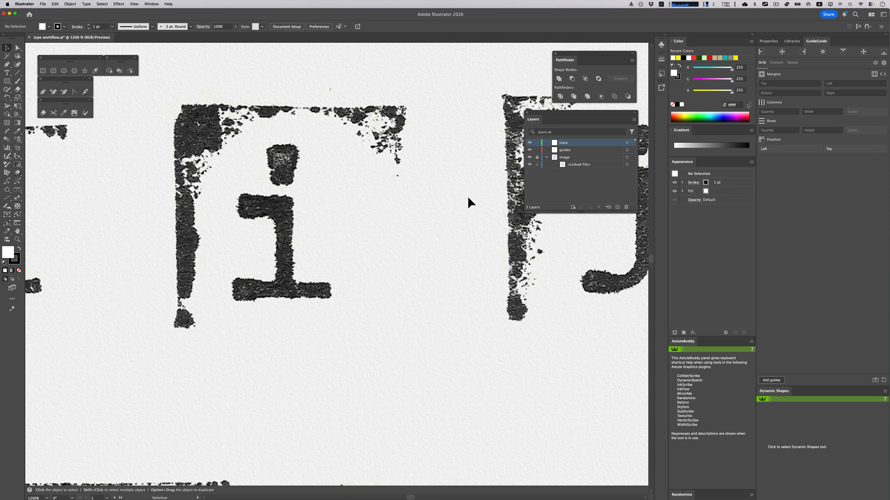
left_click(538, 157)
key("super+equal")
key("super+equal")
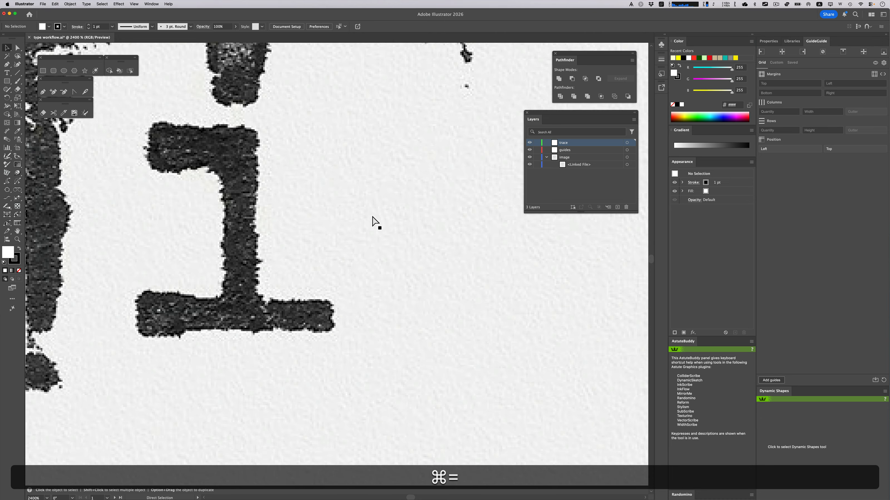
key("super+minus")
key("super+minus")
key("super+minus")
key("super+minus")
key("super+minus")
key("super+minus")
key("super+minus")
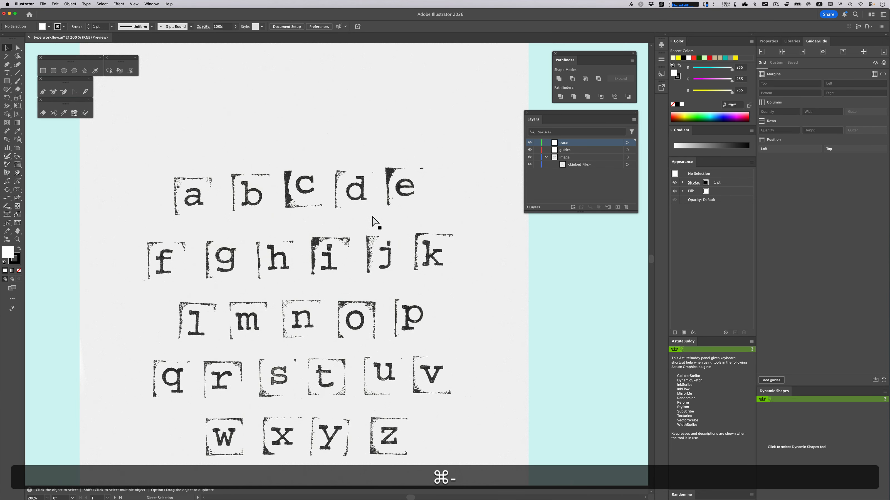
key("super+minus")
key("v")
left_click(373, 217)
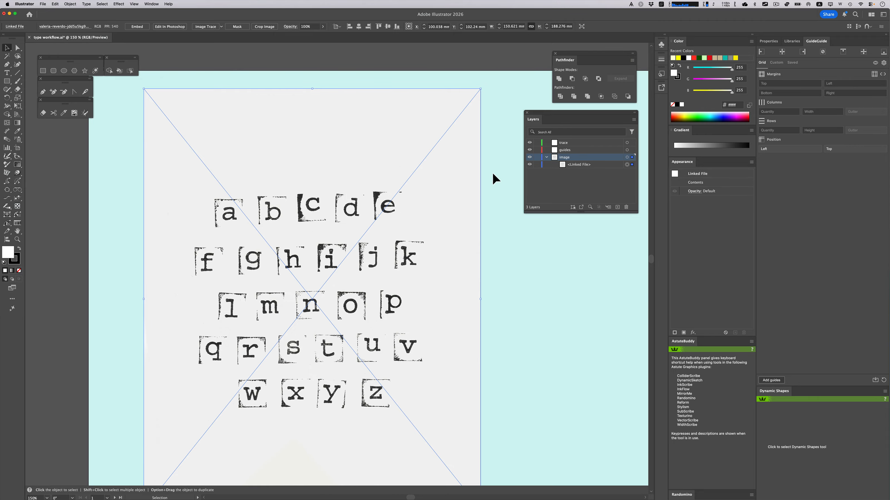
left_click(536, 157)
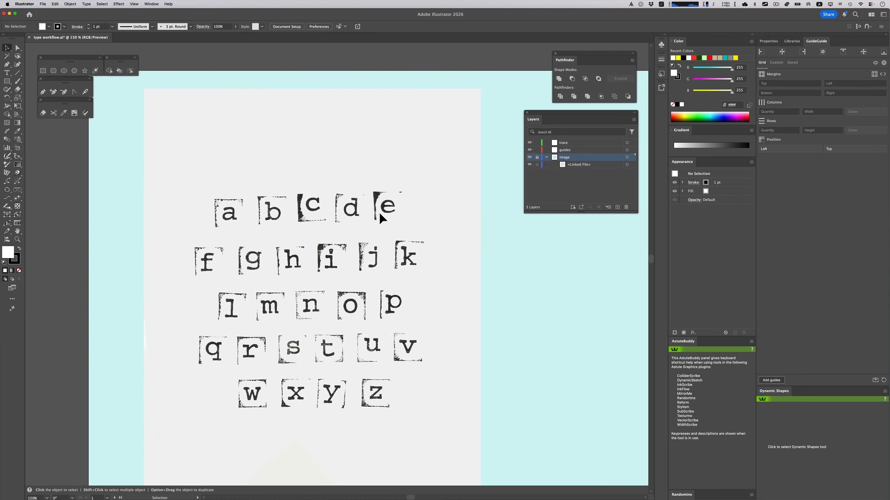
- Add a locked layer named notes at the top of the layer stack
key("super+space")
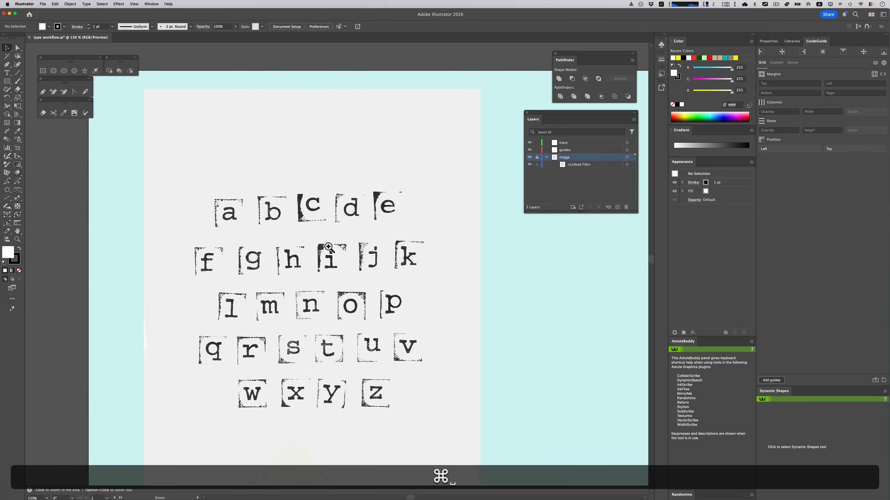
mouse_move(328, 247)
left_mouse_down()
mouse_move(470, 344)
mouse_move(347, 284)
mouse_move(333, 261)
left_mouse_up()
key("space")
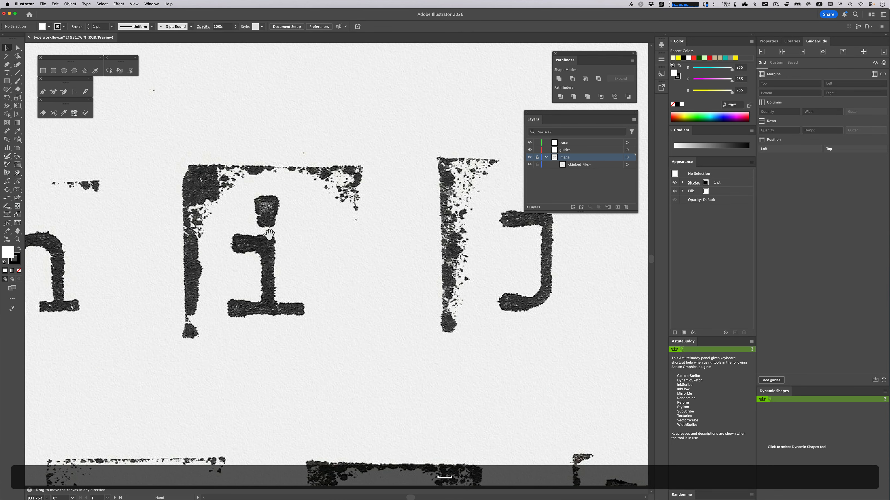
left_click_drag(256, 219, 308, 217)
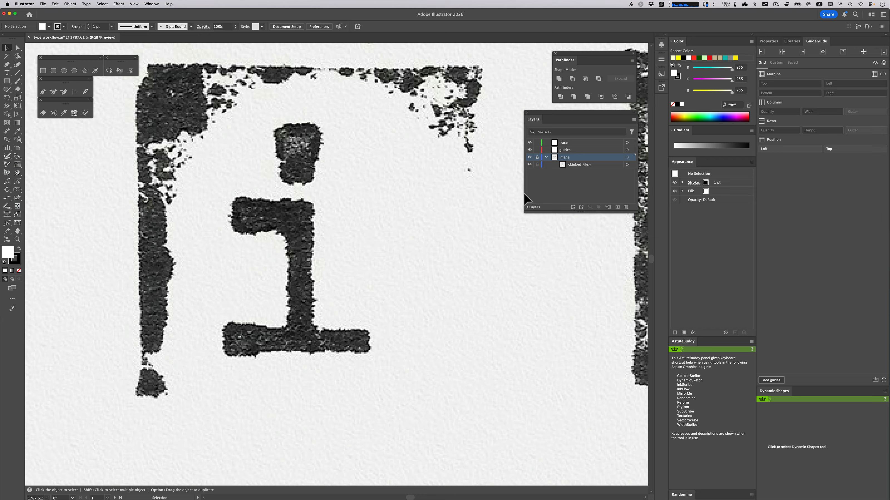
left_click(617, 207)
double_click(568, 158)
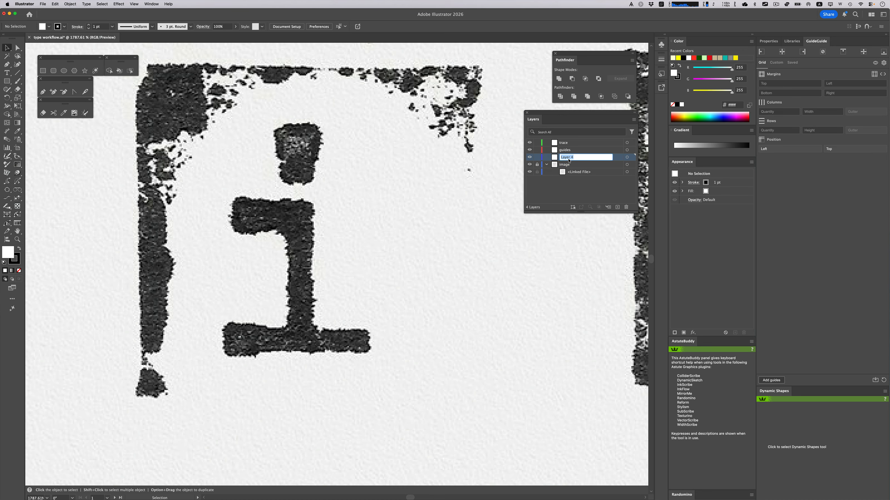
type("notes")
key("Return")
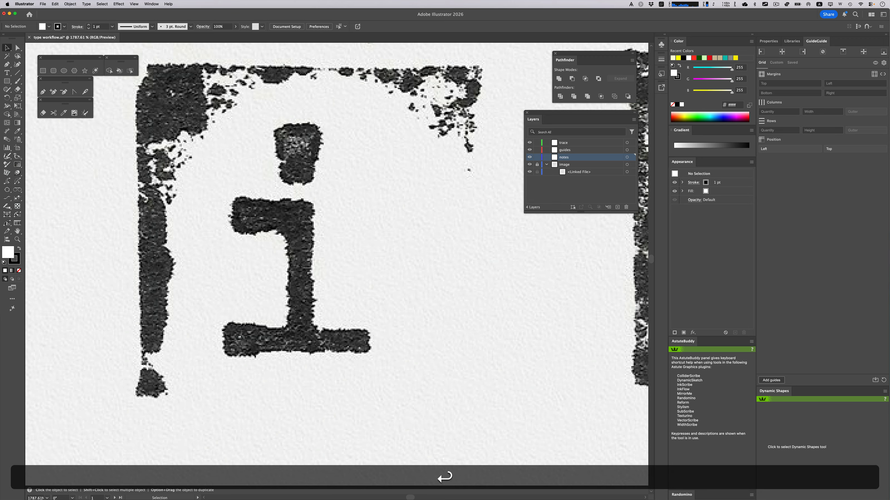
left_click_drag(575, 158, 575, 143)
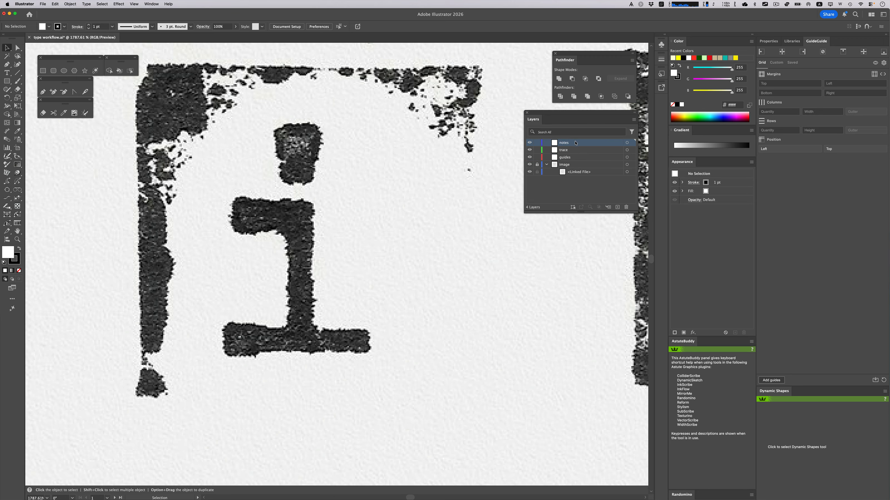
left_click(537, 143)
- Show the rulers and place a horizontal guide on the guides layer along the baseline of the letter i
left_click(567, 160)
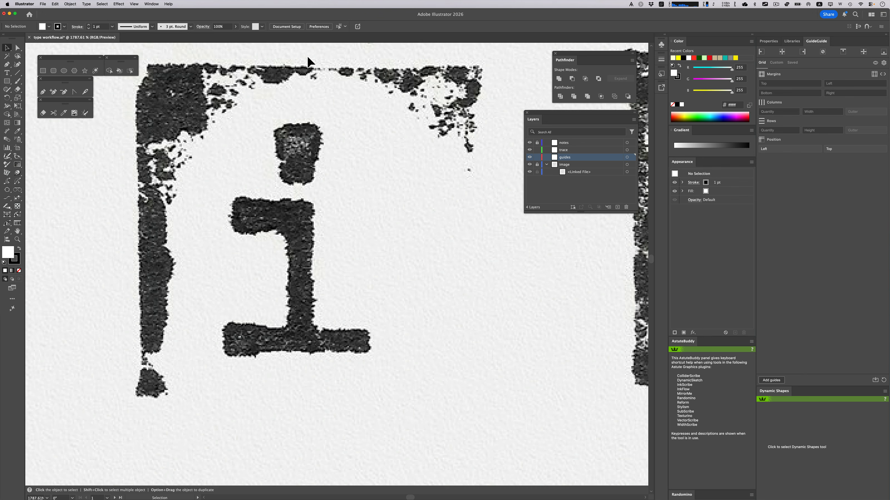
key("super+r")
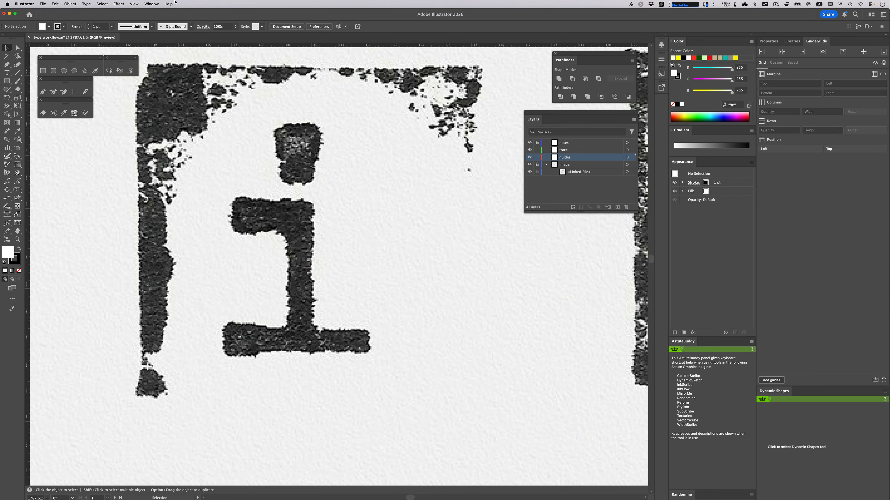
left_click(133, 4)
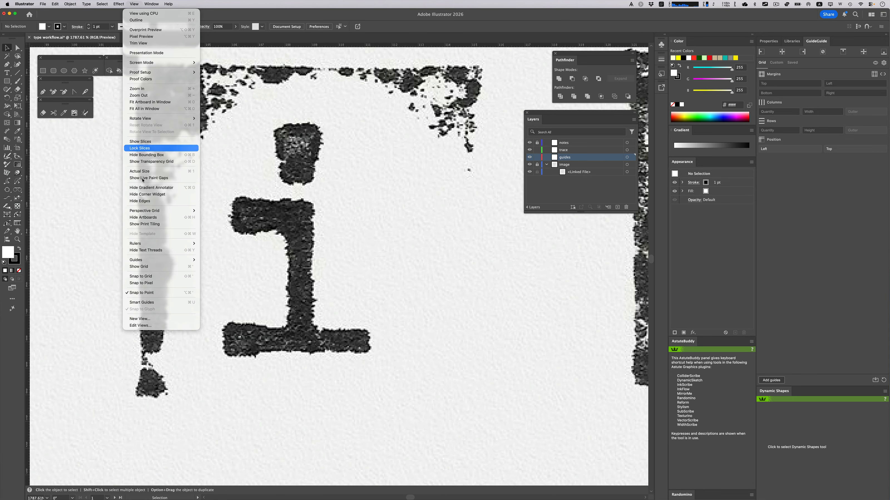
mouse_move(145, 245)
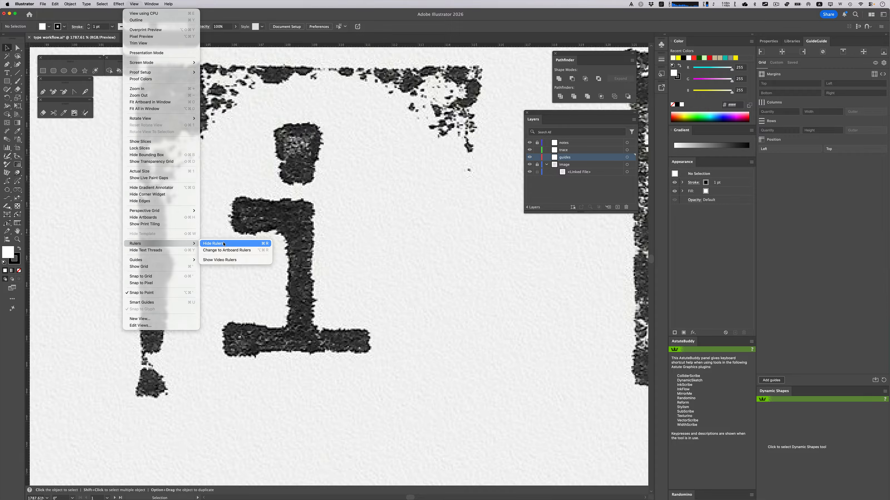
left_click(329, 235)
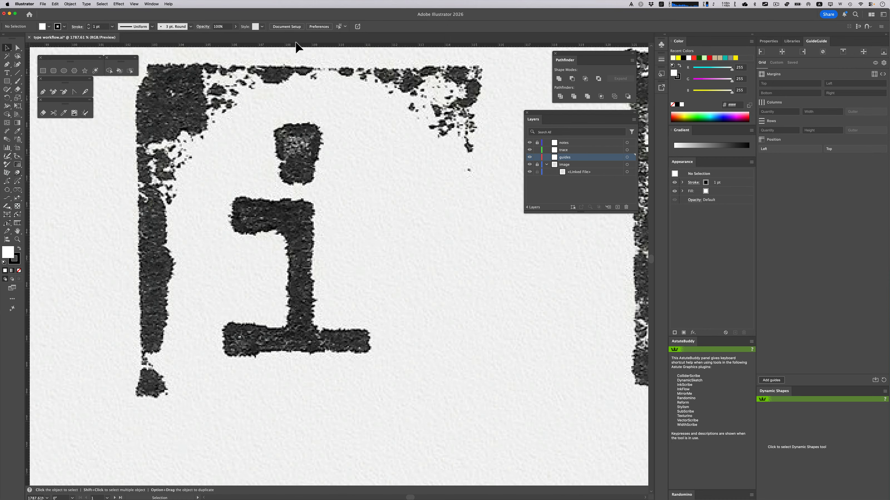
left_click_drag(295, 44, 273, 352)
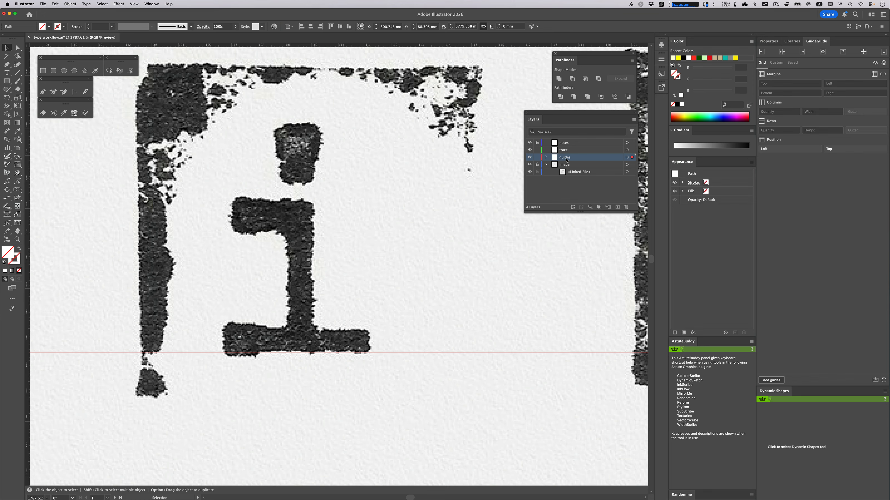
- Hide and reshow the guides layer, expand it and select the baseline guide
left_click(531, 158)
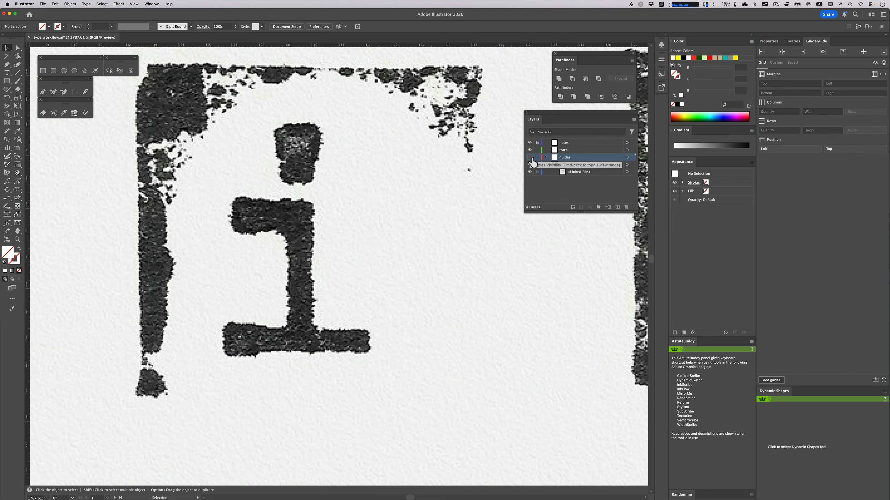
left_click(531, 157)
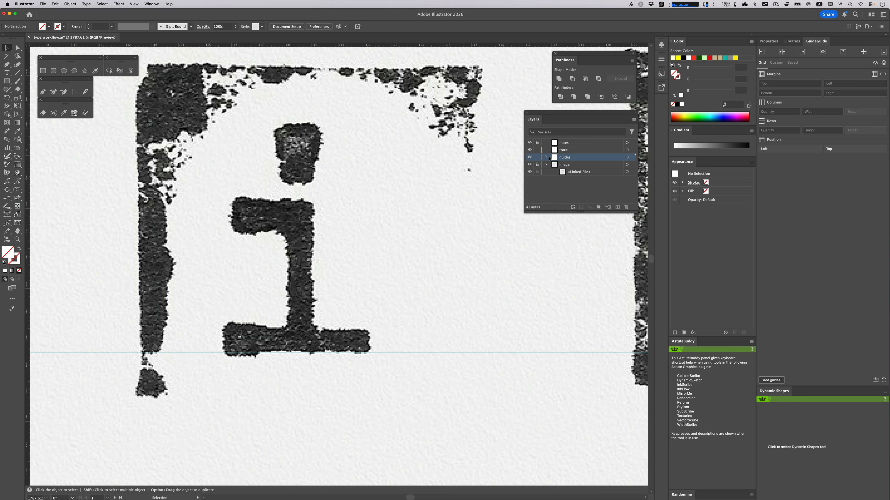
left_click(546, 157)
left_click(416, 353)
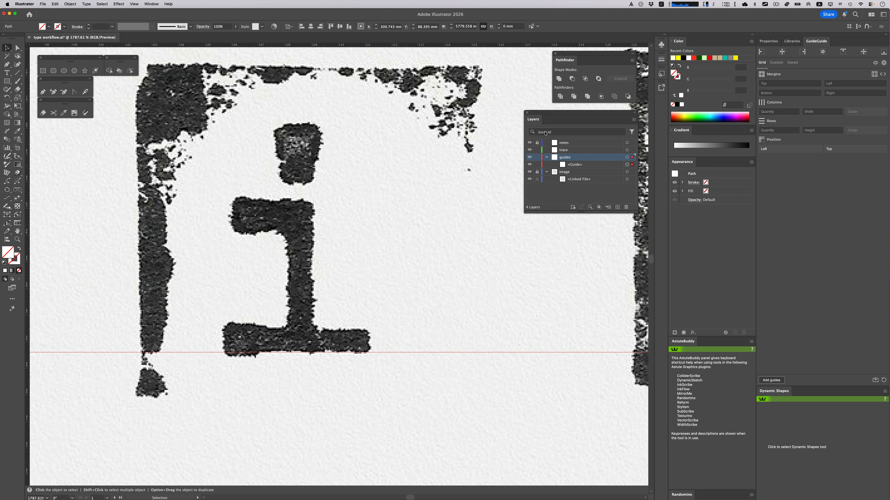
- Set the notes layer's colour to Teal
double_click(573, 144)
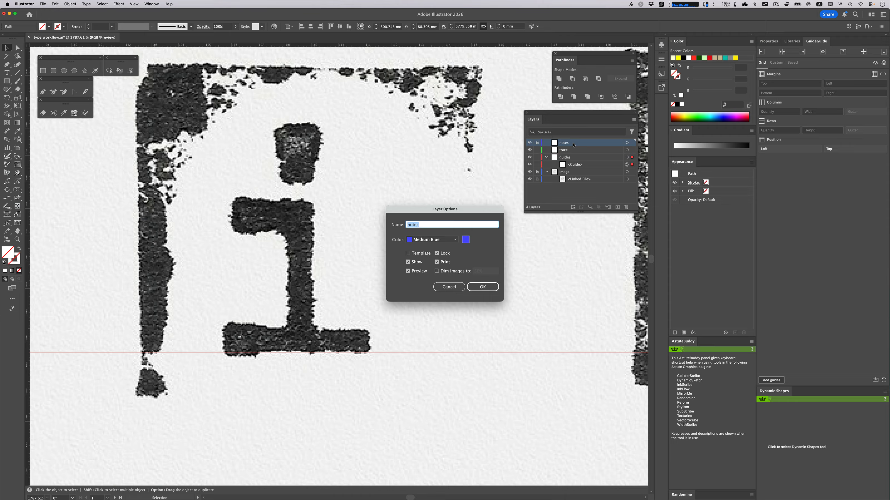
left_click(451, 240)
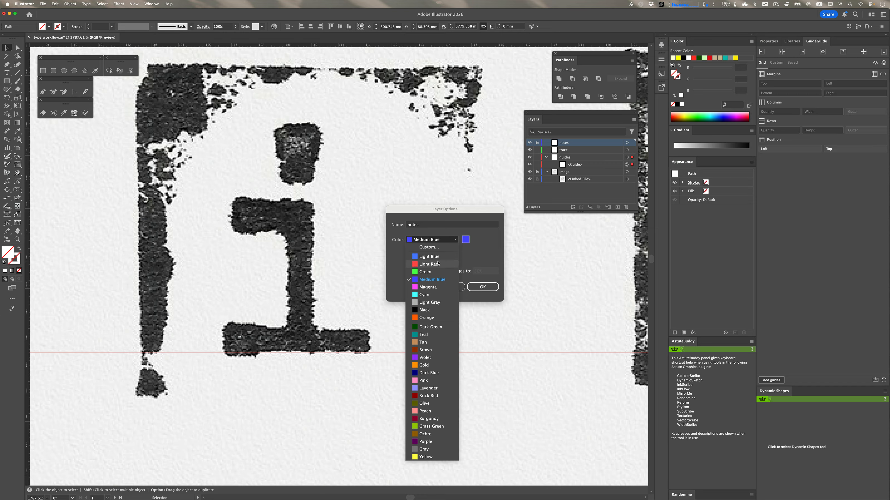
left_click(424, 335)
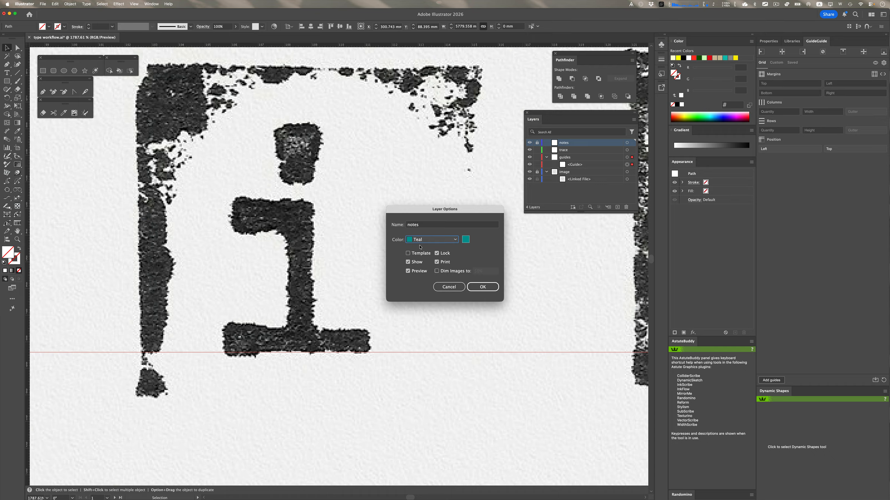
left_click(483, 288)
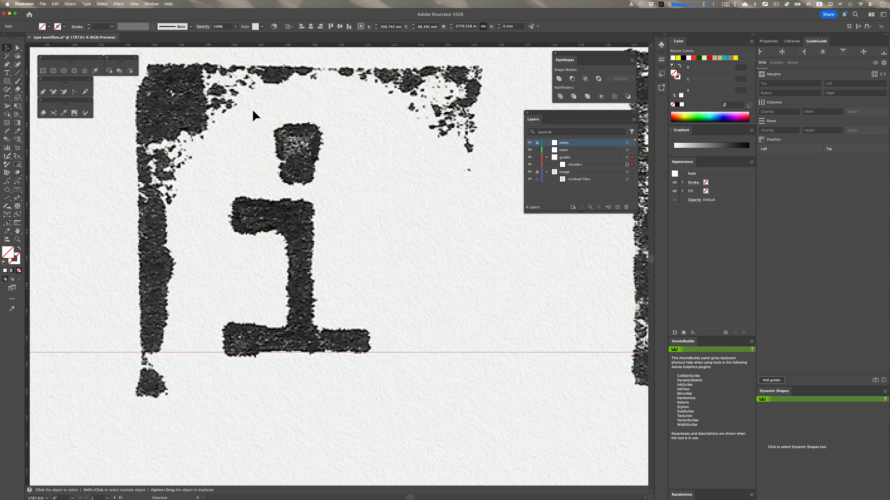
- Turn on the document grid
left_click(134, 3)
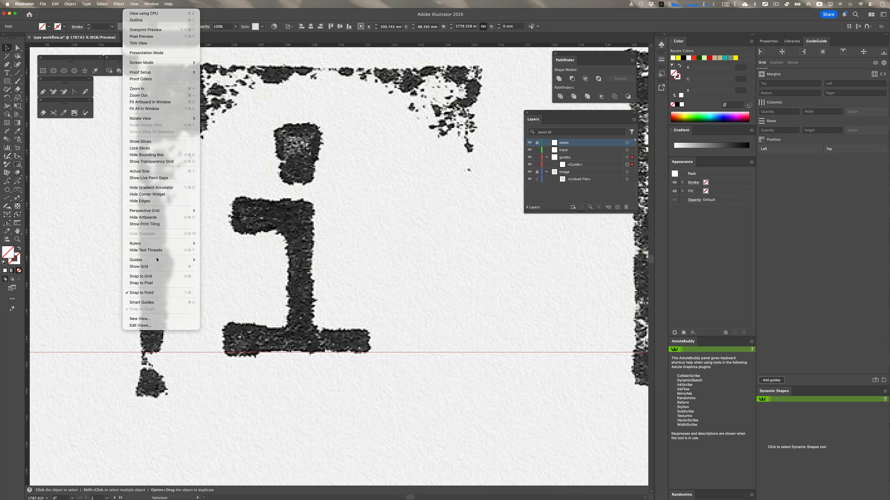
mouse_move(157, 261)
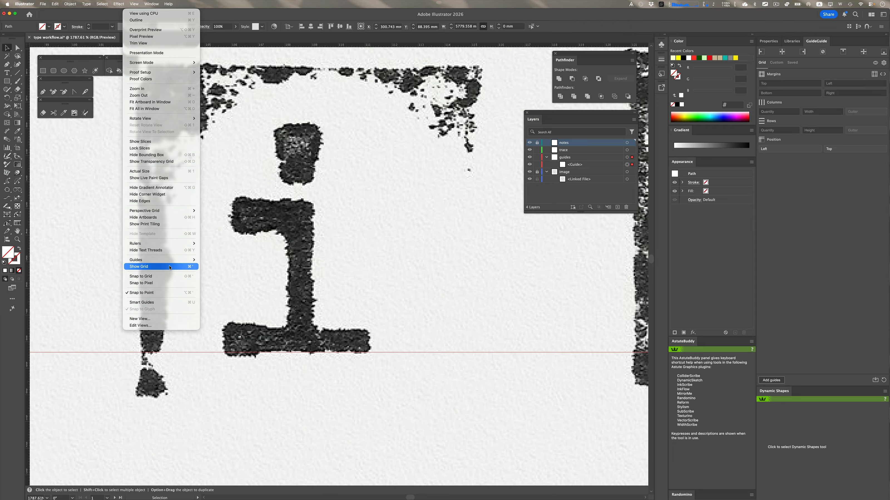
left_click(169, 268)
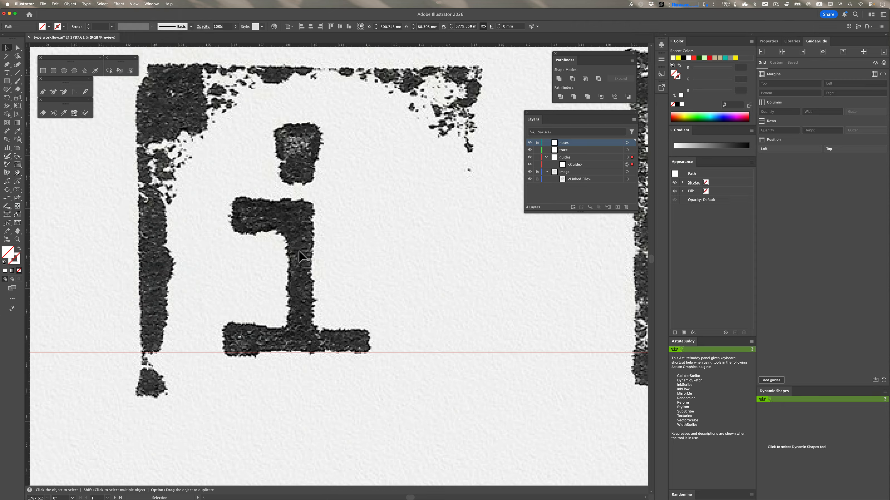
- Hide the image layer and examine the grid and baseline guide across the artboards, both from afar and closer up
left_click(530, 172)
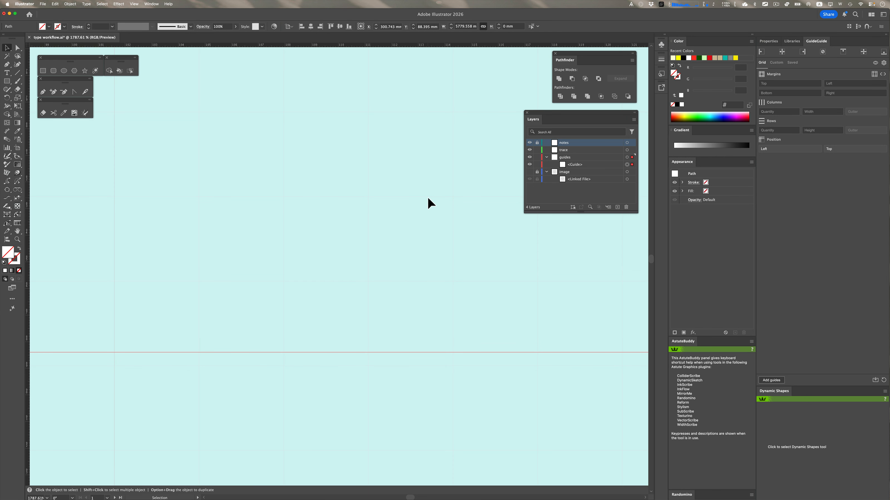
key("super+minus")
key("super+minus")
key("super+minus")
key("super+minus")
key("super+minus")
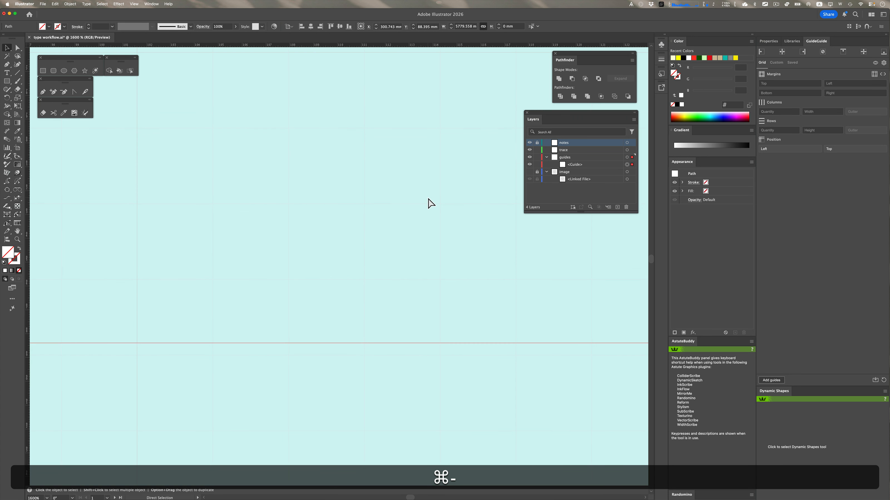
key("super+minus")
key("super+minus")
key("super+minus")
key("super+minus")
key("super+minus")
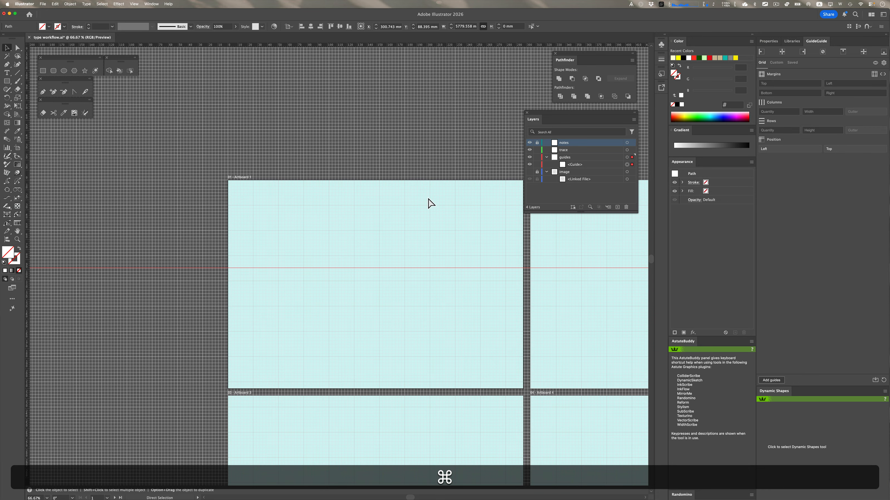
key("super+equal")
key("super+equal")
key("super+equal")
key("super+equal")
key("super+equal")
key("super+equal")
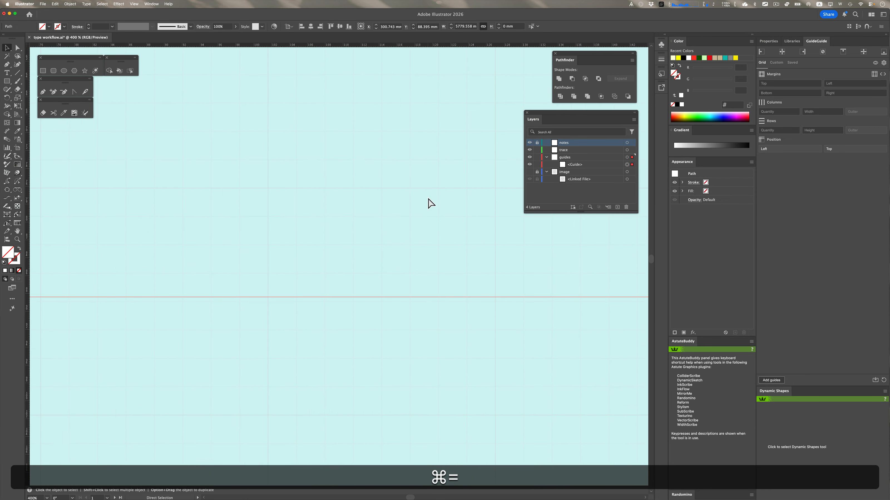
- Make the image layer visible again and return to a close view of the letter i
left_click(529, 172)
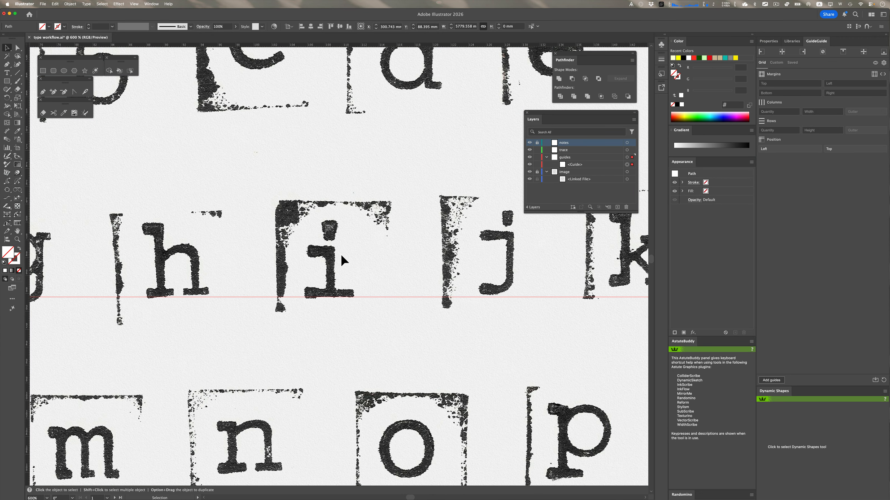
key("super+equal")
key("super+equal")
key("super+equal")
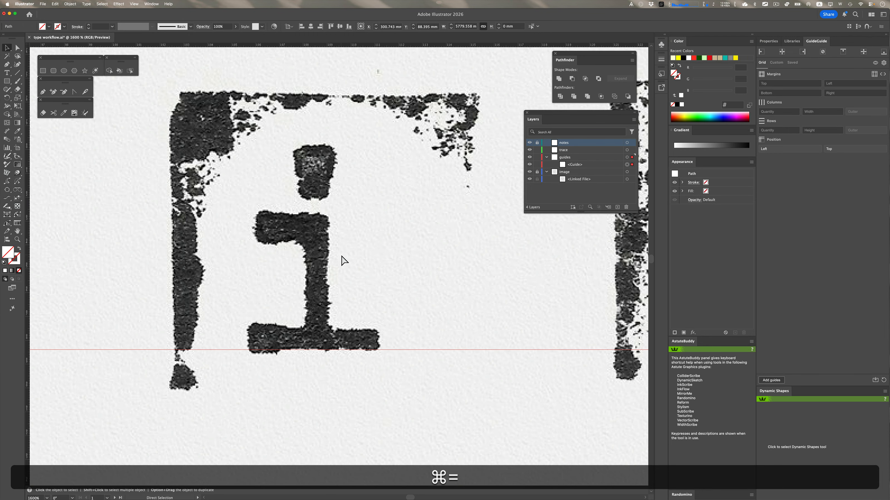
- Bring the letter i and its baseline guide into view and save the document
key("space")
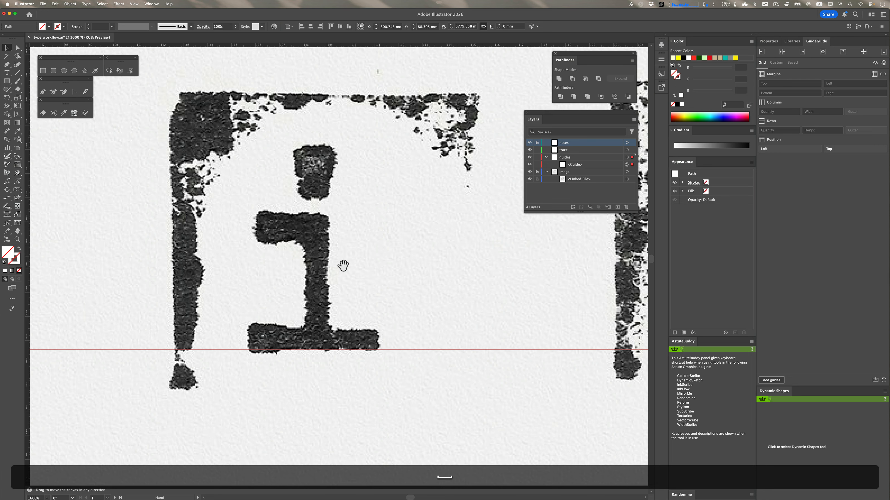
left_click_drag(341, 253, 340, 226)
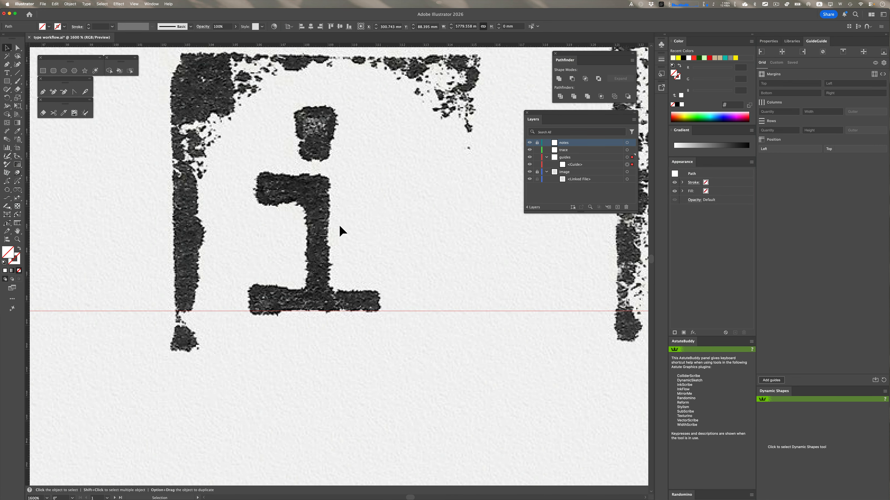
key("super+s")
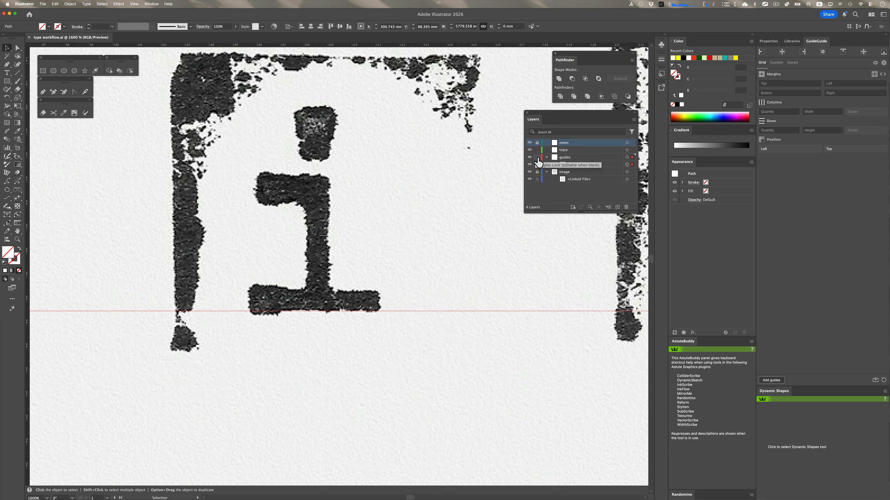
- Add vertical guides on both sides of the letter i and horizontal guides at its x-height and just above its dot
left_click_drag(28, 181, 251, 192)
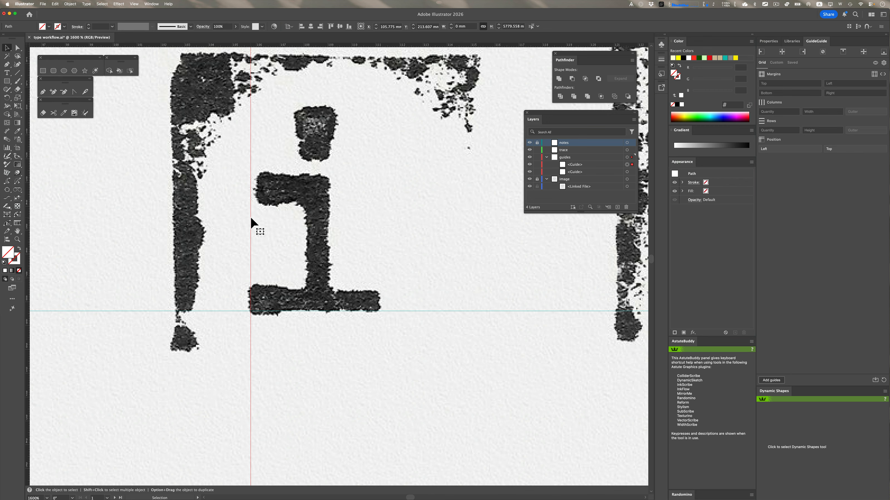
left_click_drag(251, 218, 239, 218)
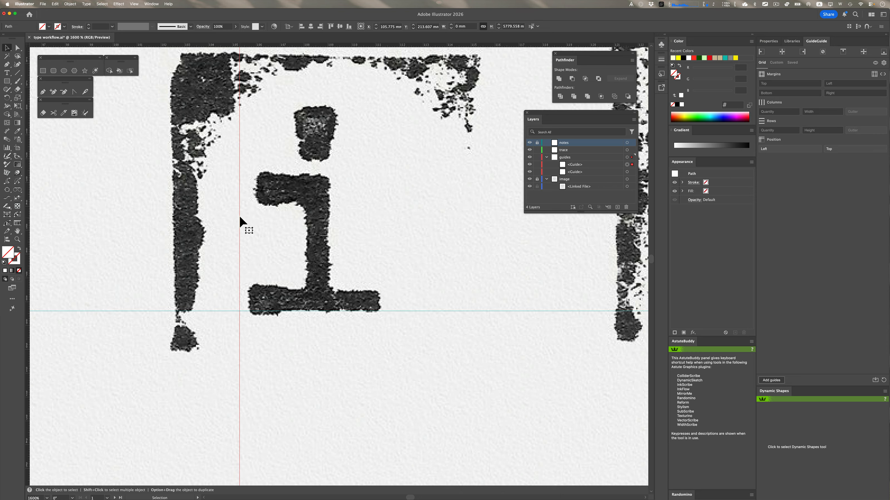
left_click_drag(28, 220, 394, 238)
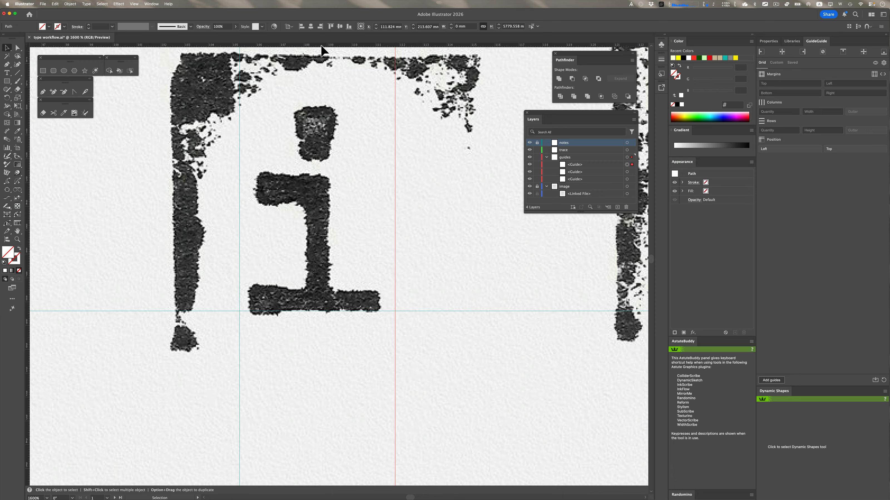
left_click_drag(321, 45, 314, 175)
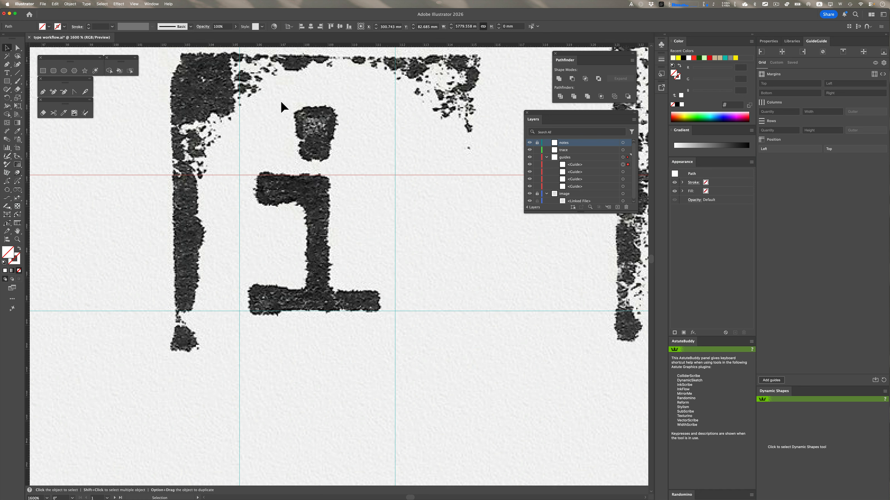
left_click_drag(289, 45, 283, 94)
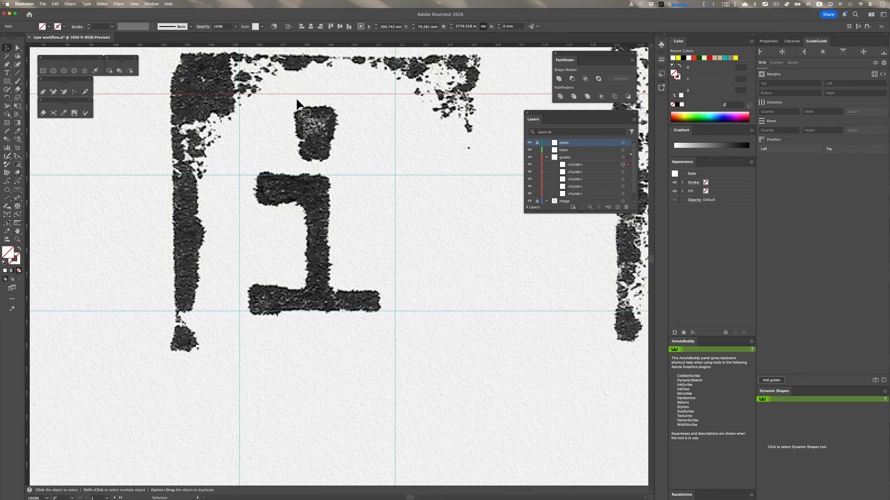
- Collapse the guides layer and lock it
left_click(546, 157)
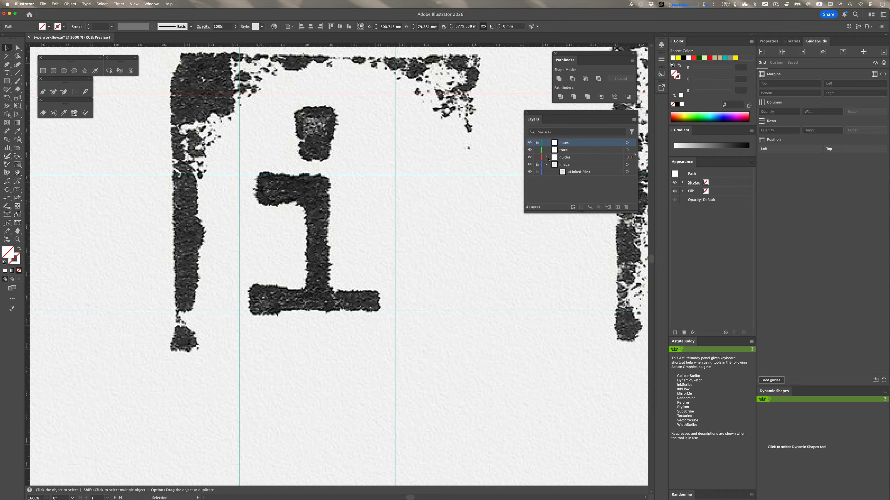
left_click(537, 158)
left_click(537, 164)
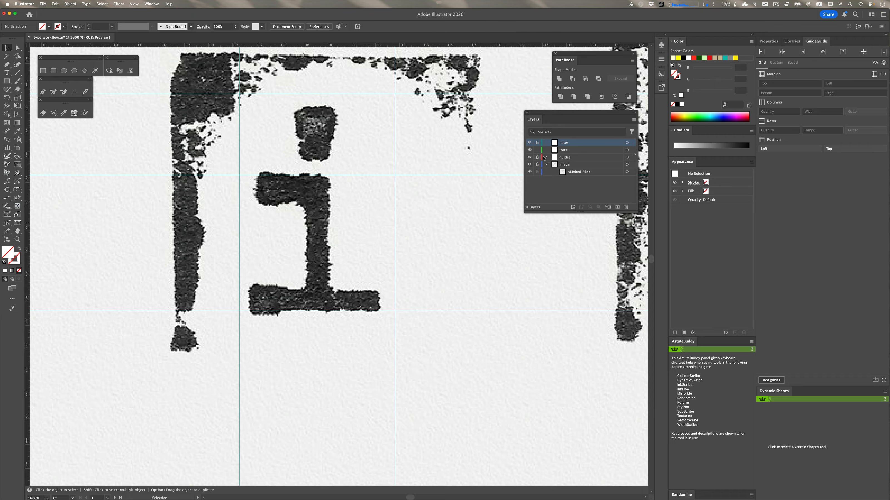
- Create a new layer named grid and place it directly below the trace layer
left_click(569, 152)
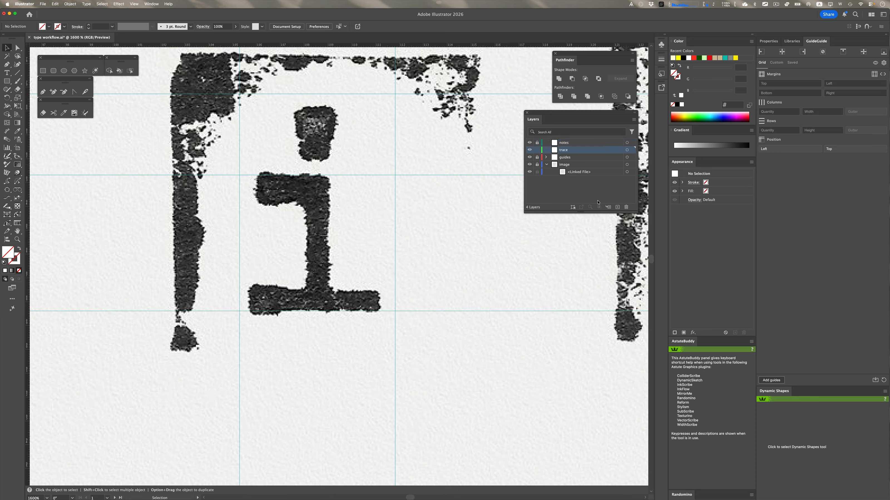
left_click(617, 207)
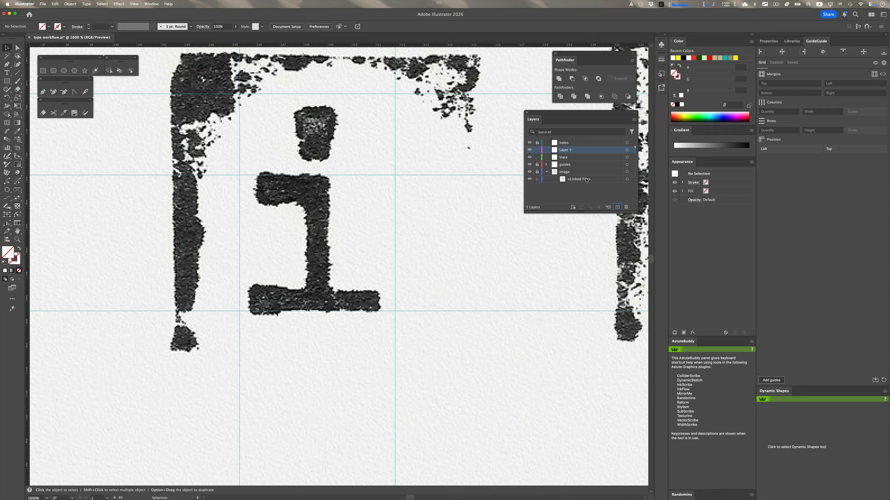
double_click(565, 150)
type("grid")
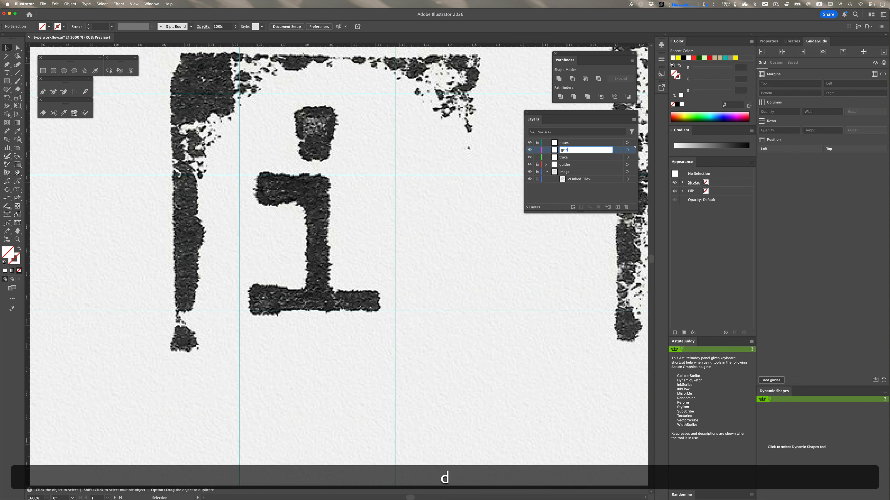
key("Return")
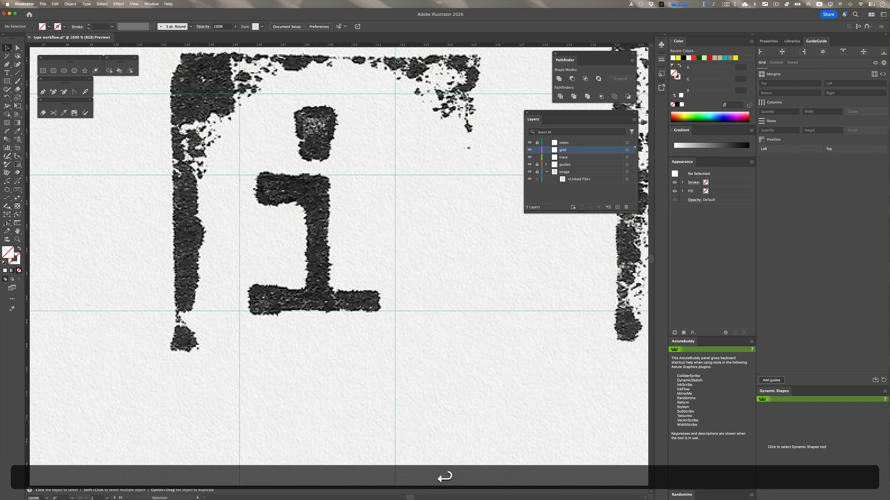
left_click_drag(574, 157, 574, 161)
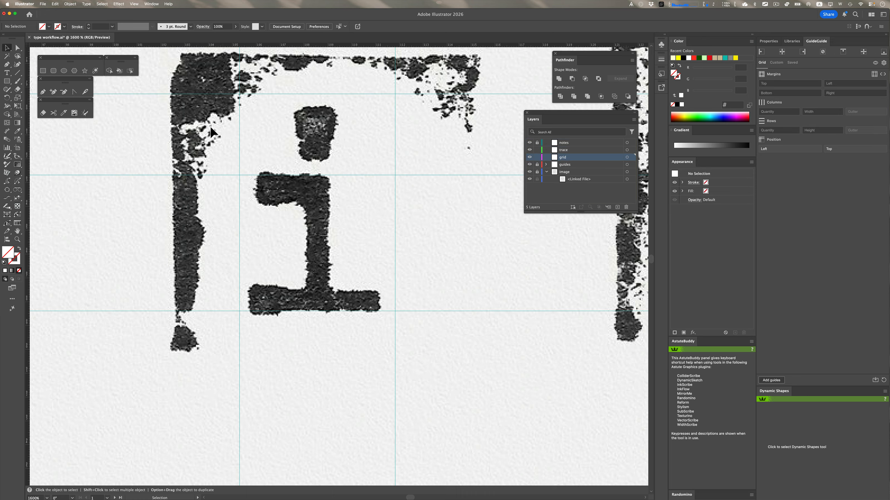
- Draw a rectangle about 6.55 × 9.09 mm along the guides around the letter i and apply the default fill and stroke
left_click(43, 70)
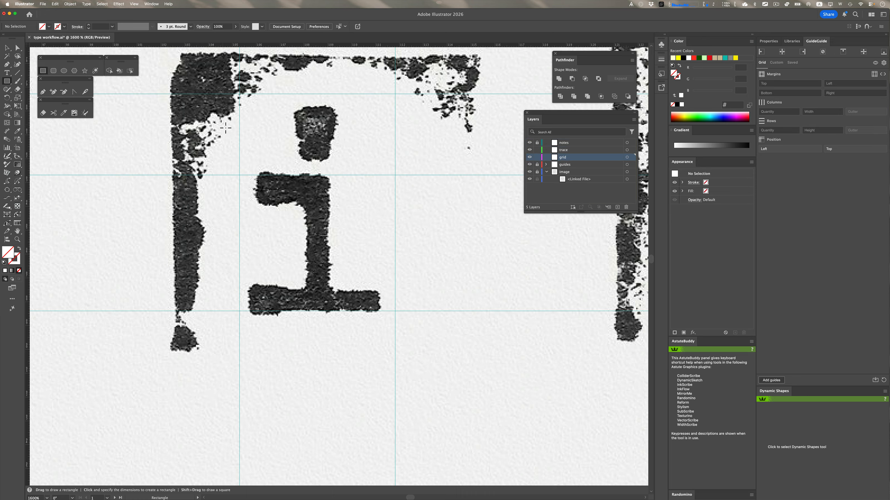
left_click_drag(239, 94, 398, 313)
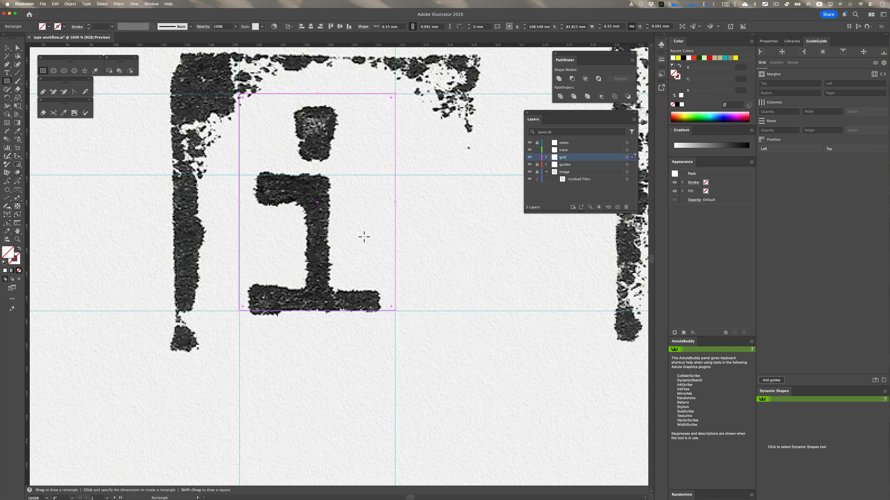
key("v")
key("m")
key("d")
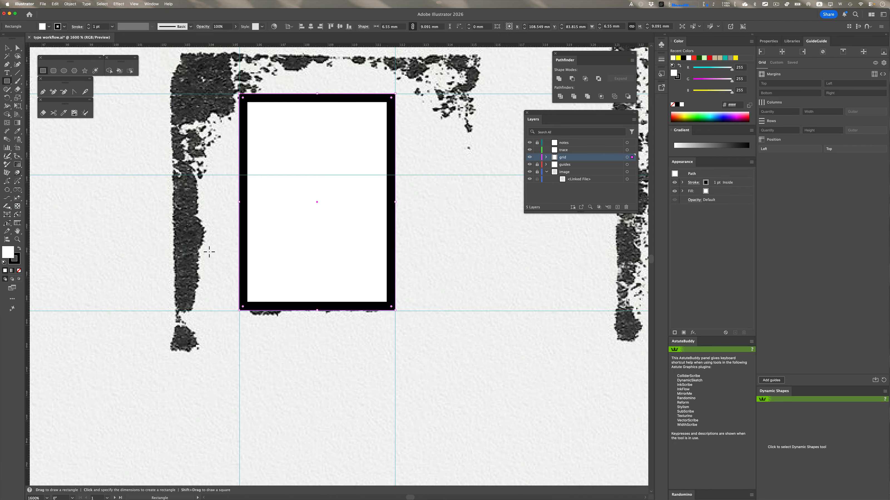
- Remove the fill of the rectangle around the letter i, leaving only its black stroke
left_click(19, 249)
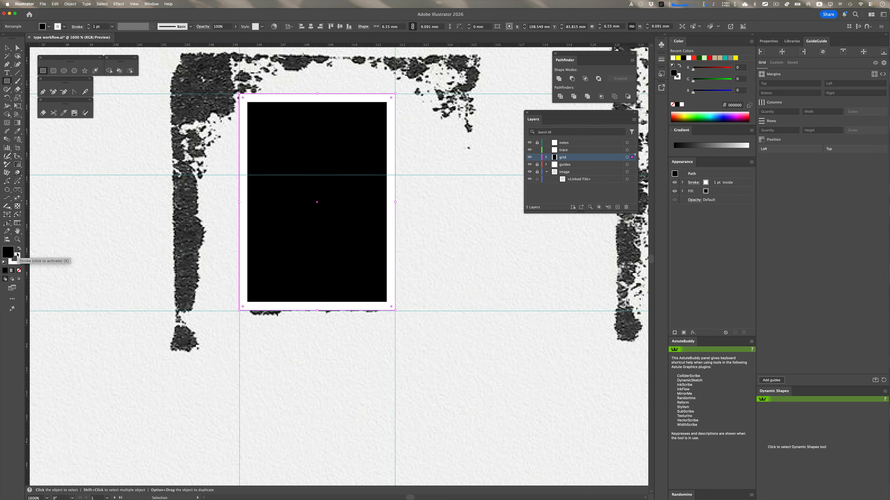
left_click(20, 249)
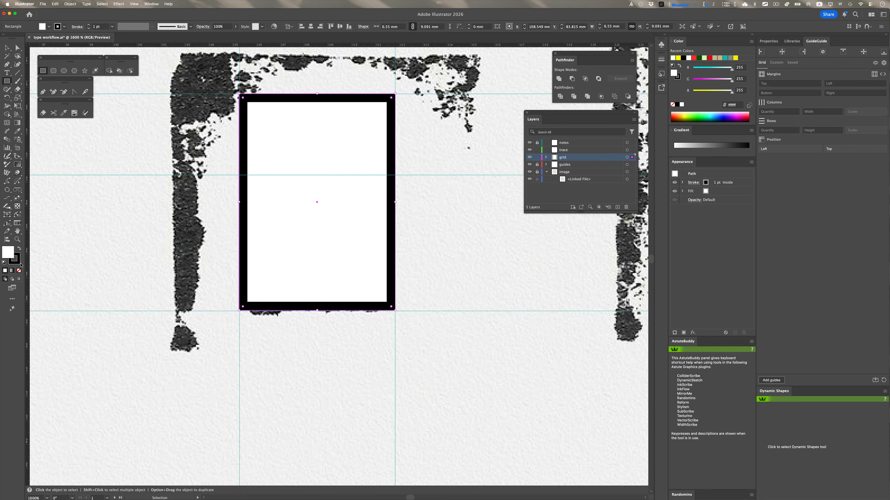
left_click(19, 262)
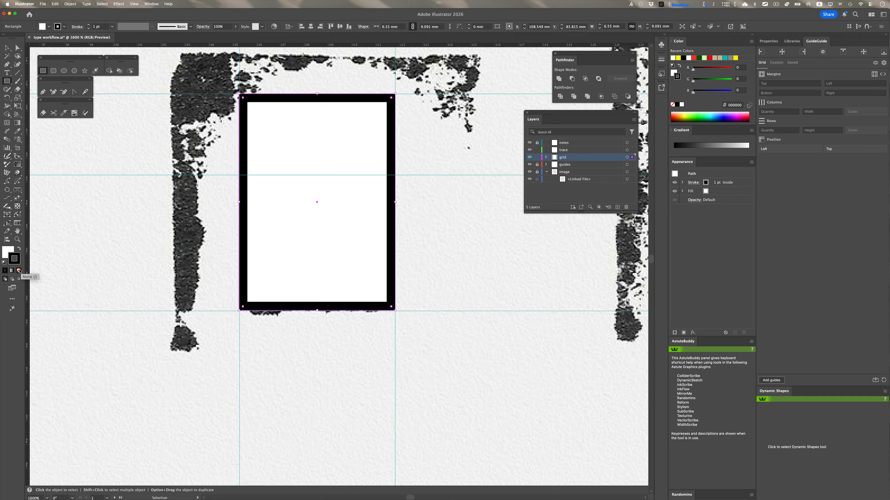
left_click(20, 250)
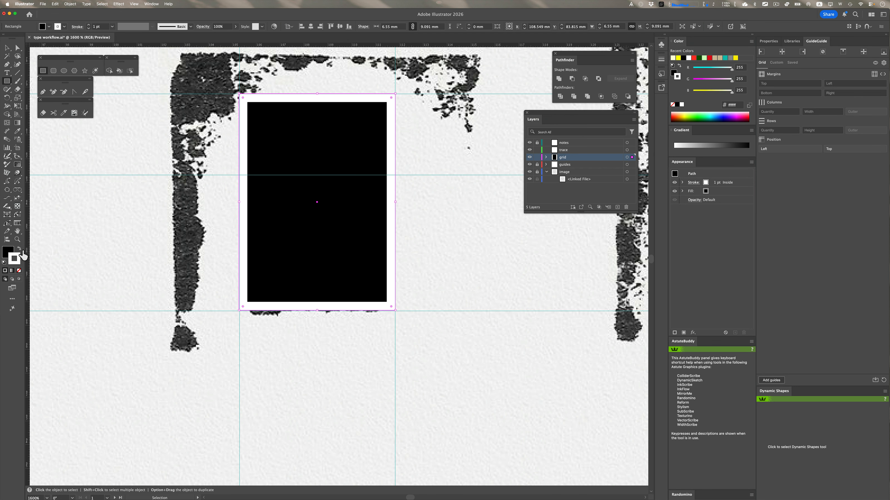
left_click(19, 249)
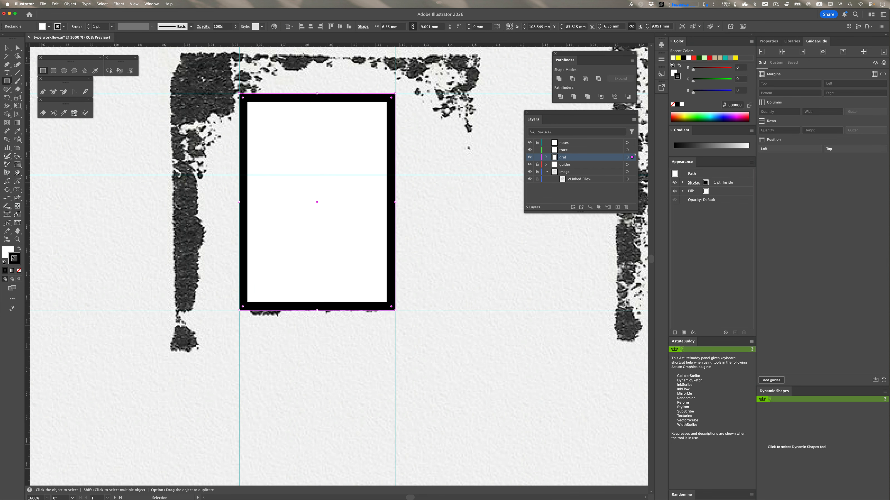
left_click(20, 270)
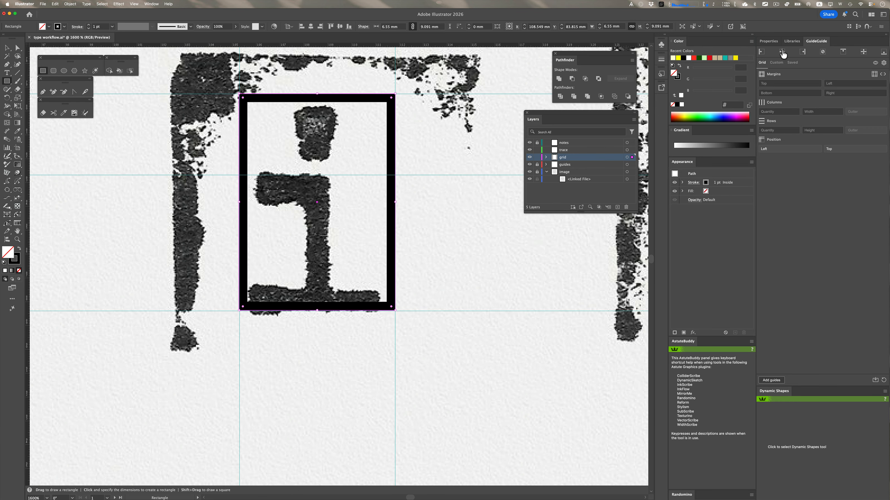
- Align the rectangle's stroke to the outside and set its weight to 0.25 pt
left_click(769, 42)
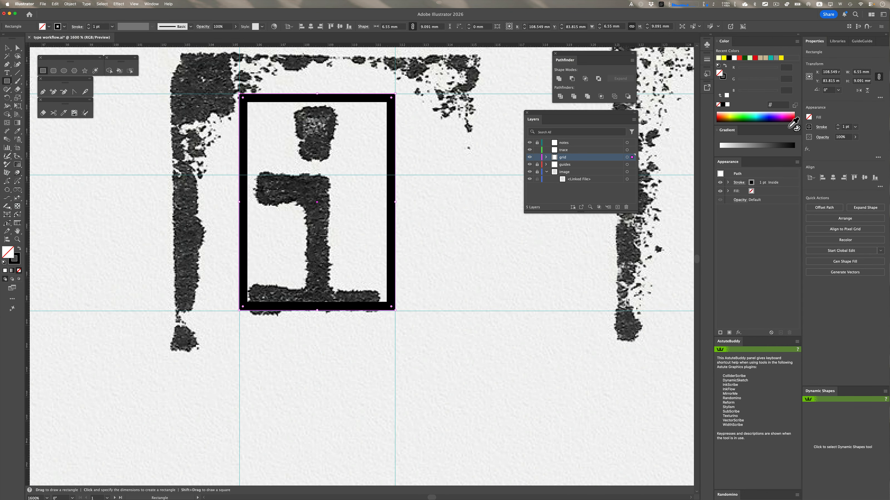
left_click(821, 127)
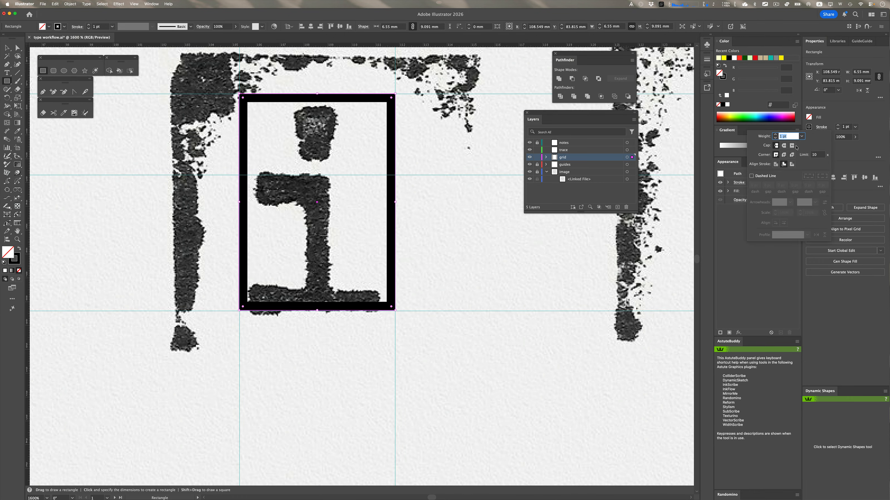
left_click(776, 164)
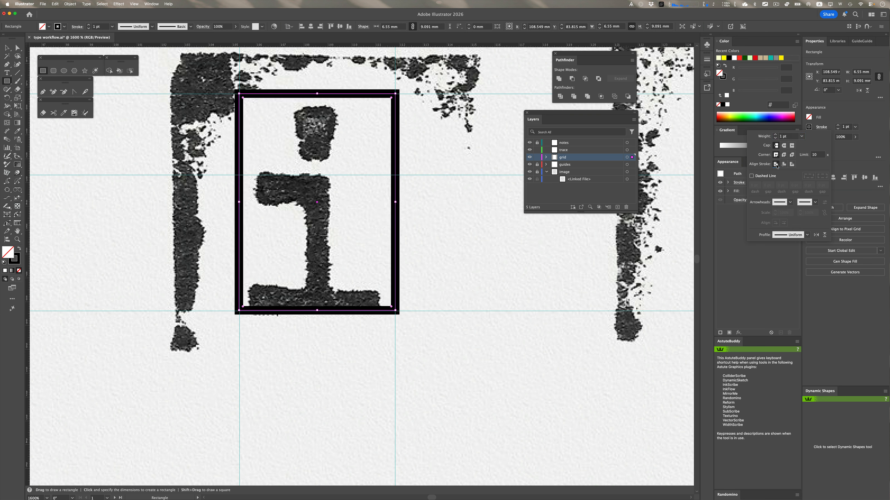
left_click(791, 164)
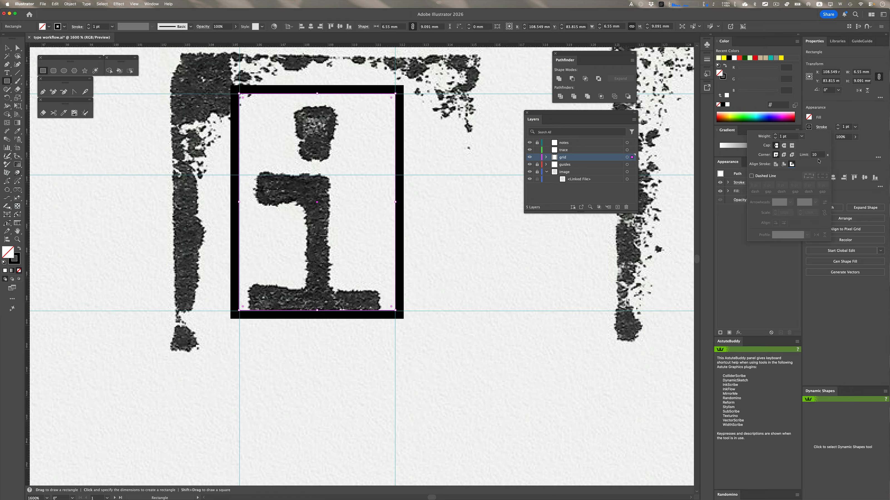
left_click(801, 137)
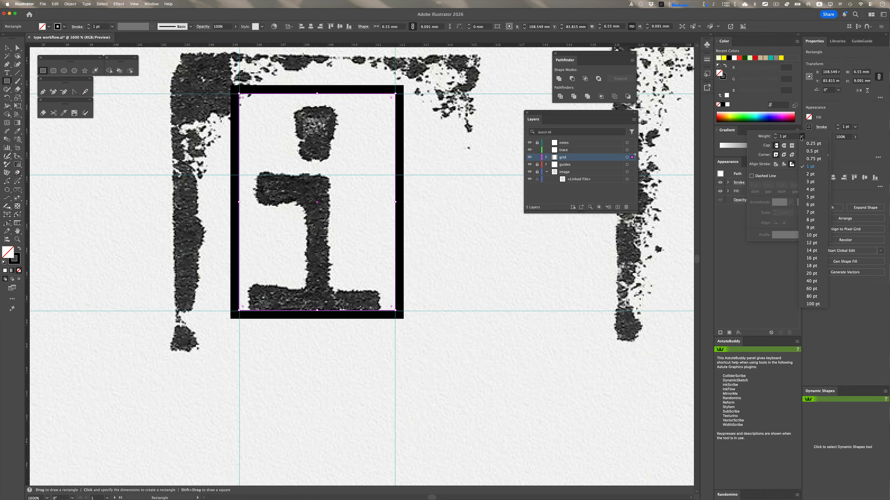
left_click(811, 144)
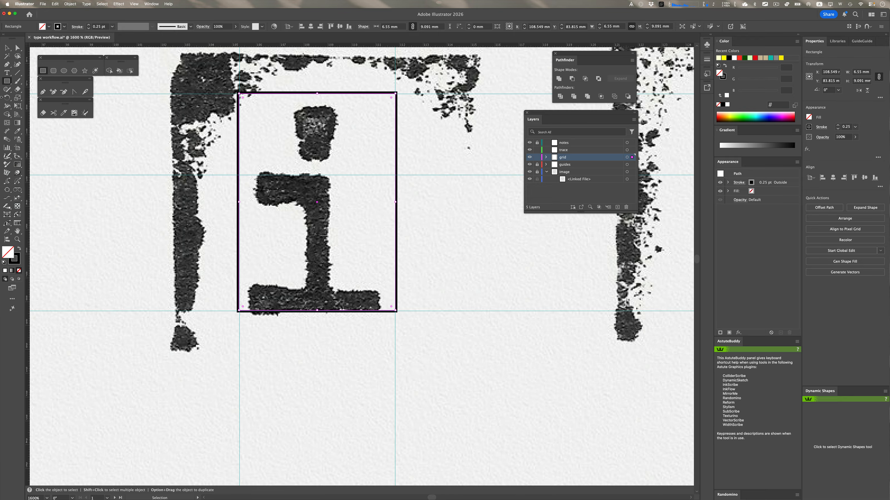
- Duplicate the rectangle around the letter i horizontally onto the letter h, keeping it on the same baseline
left_click(7, 48)
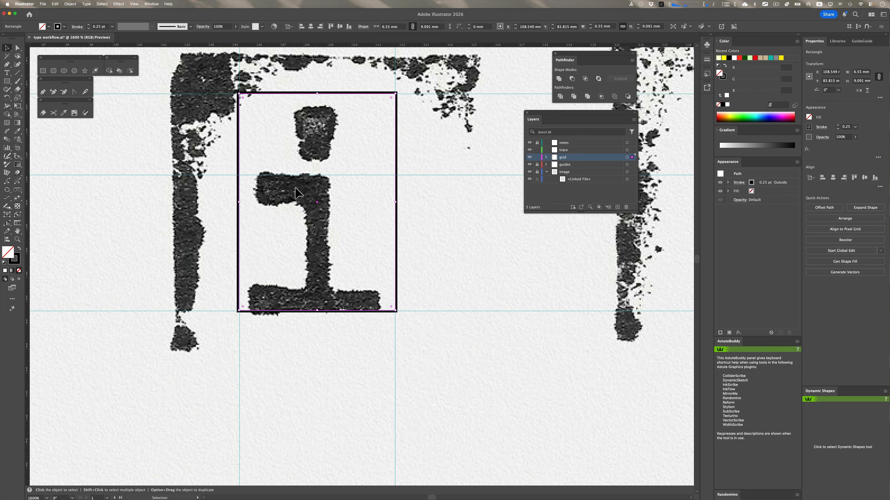
key("super+minus")
key("super+minus")
key("super+minus")
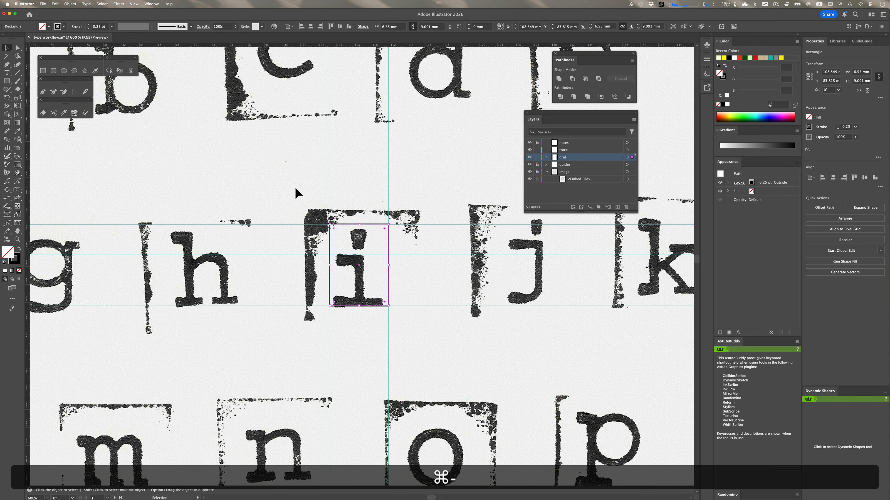
key("alt")
left_click_drag(333, 242, 180, 241)
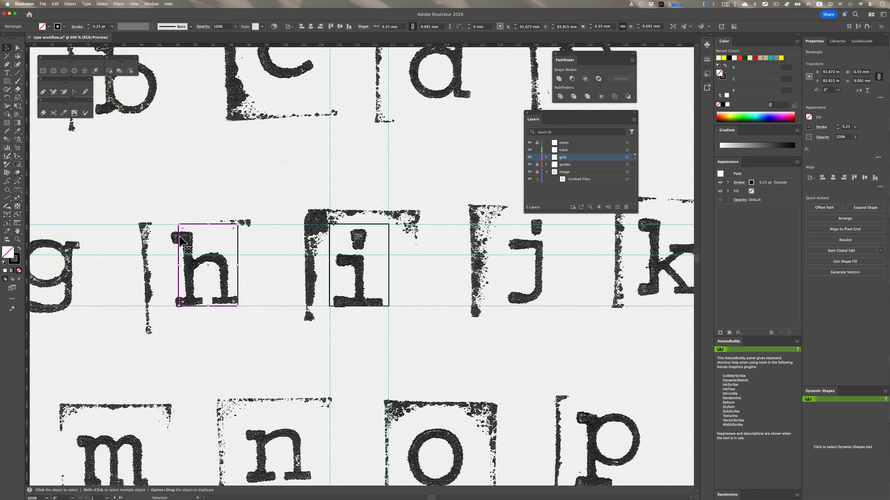
- Extend the rectangle around the letter i downward to a height of about 10.26 mm and save the document
key("super+space")
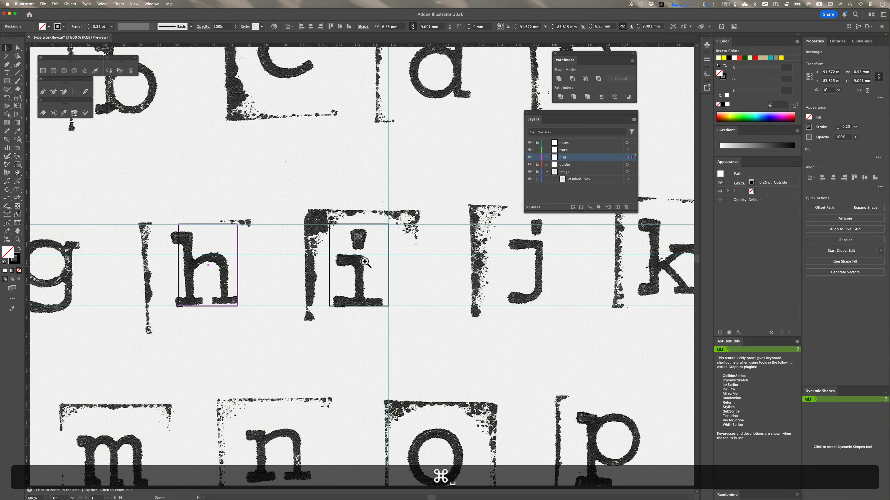
left_click_drag(369, 265, 463, 331)
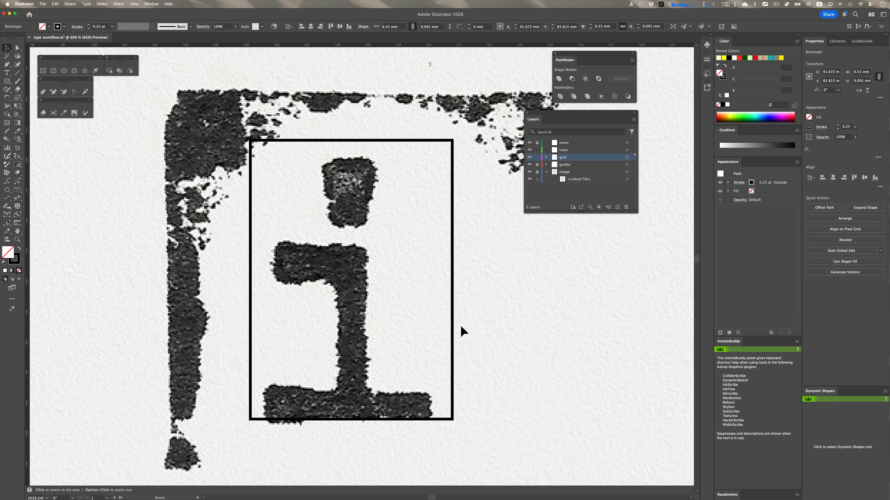
left_click_drag(399, 305, 383, 258)
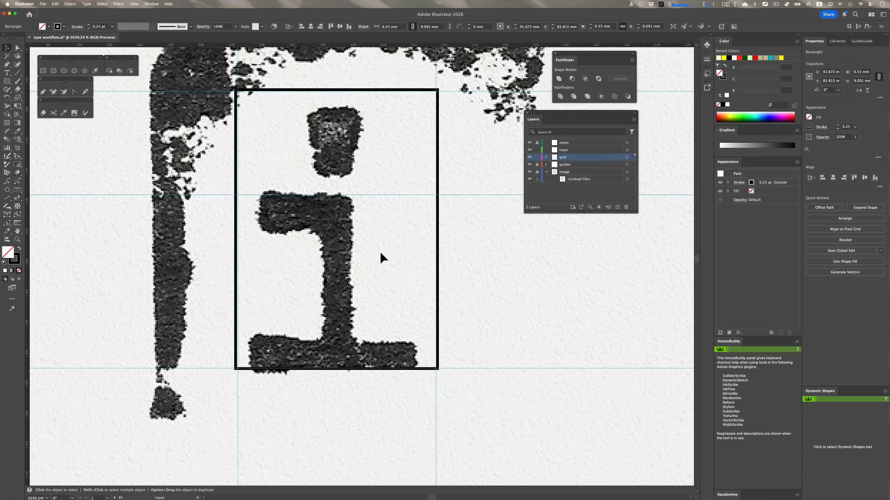
key("super+s")
left_click(314, 368)
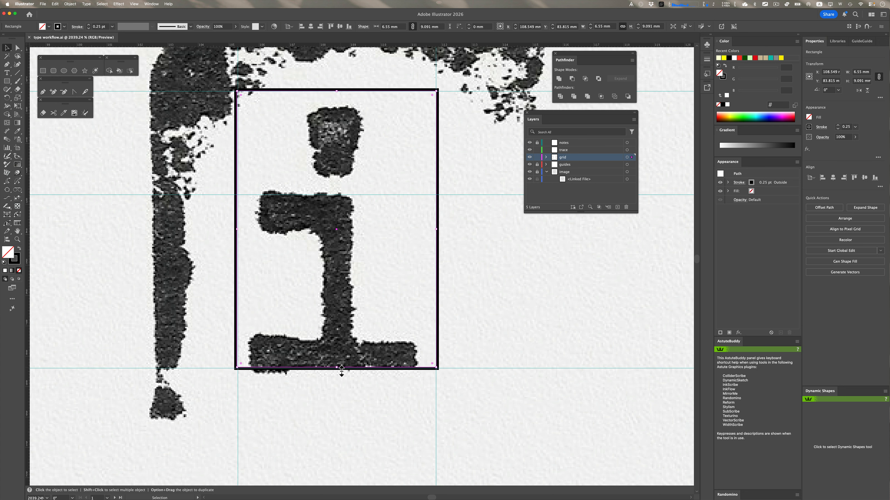
left_click_drag(341, 370, 339, 404)
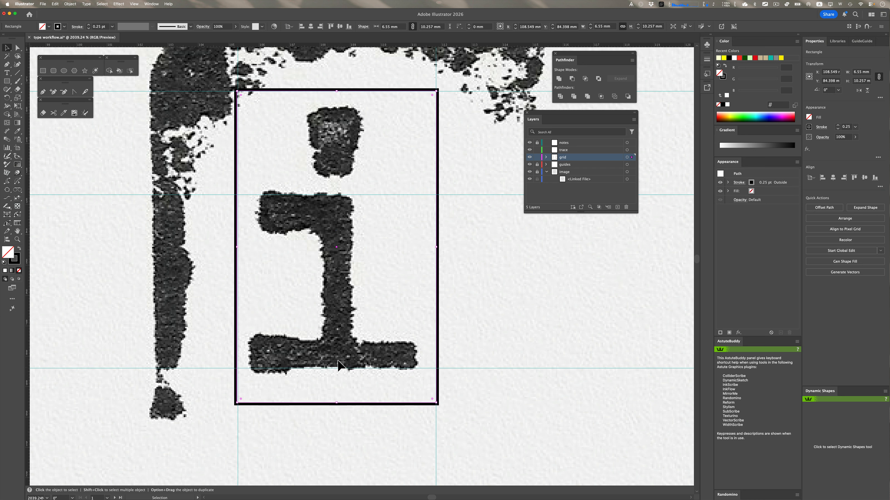
key("super+s")
- Add a vertical guide at the left end of the i's base serif and draw a rectangle about 5.41 × 1.06 mm over the serif
left_click_drag(28, 198, 252, 241)
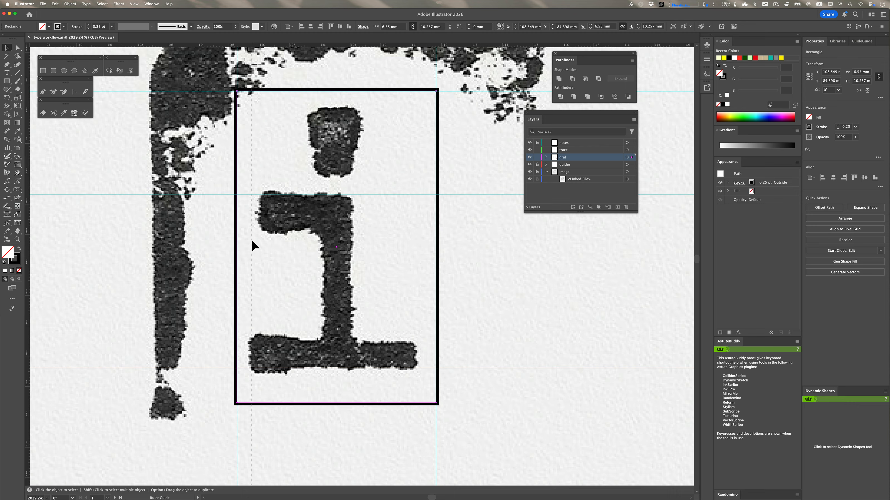
left_click_drag(252, 241, 253, 240)
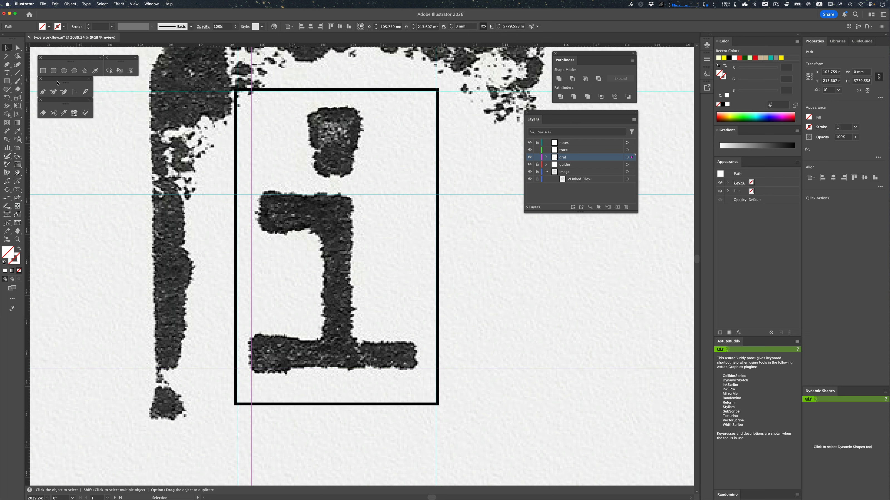
left_click(42, 71)
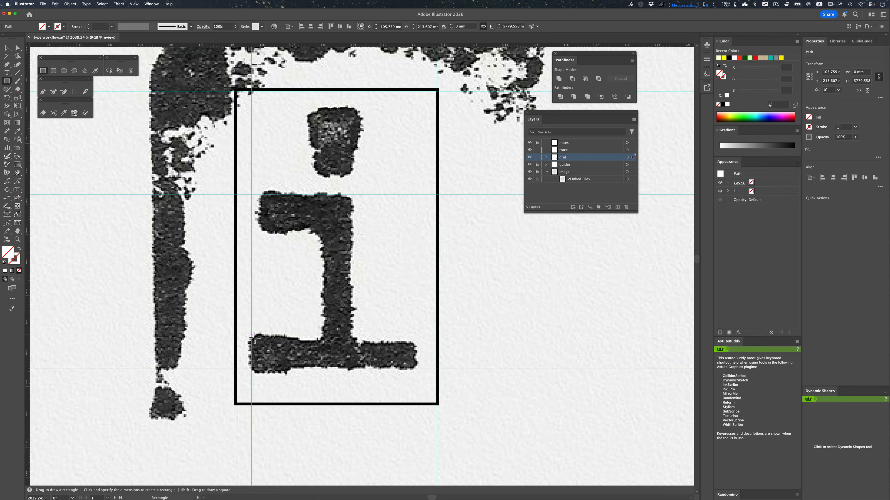
left_click_drag(252, 335, 416, 370)
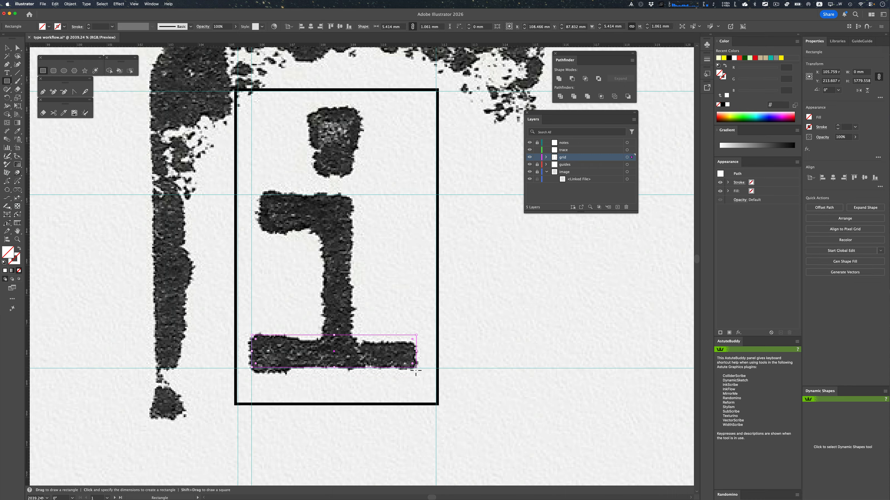
key("v")
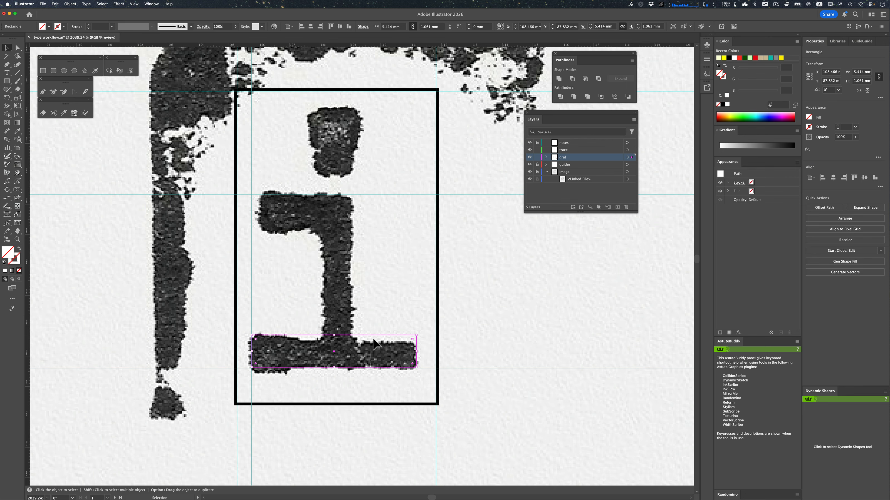
left_click_drag(373, 336, 375, 330)
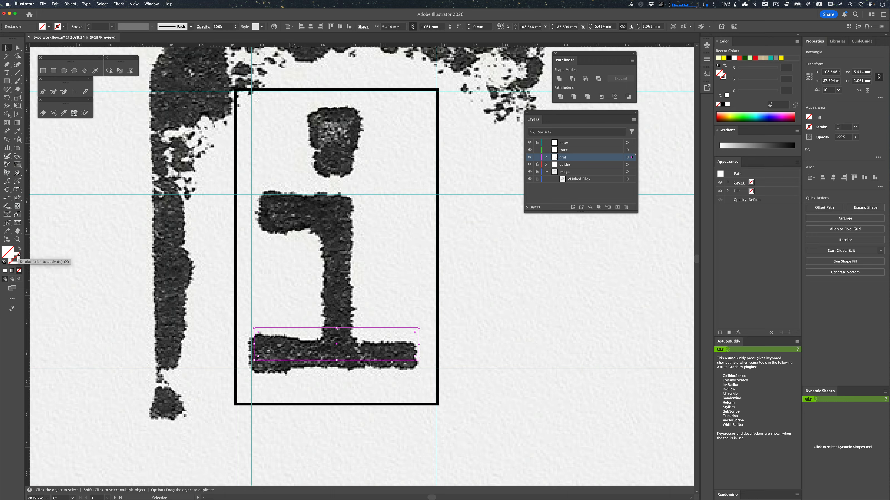
- Give the base serif rectangle a 0.25 pt black stroke with no fill
key("d")
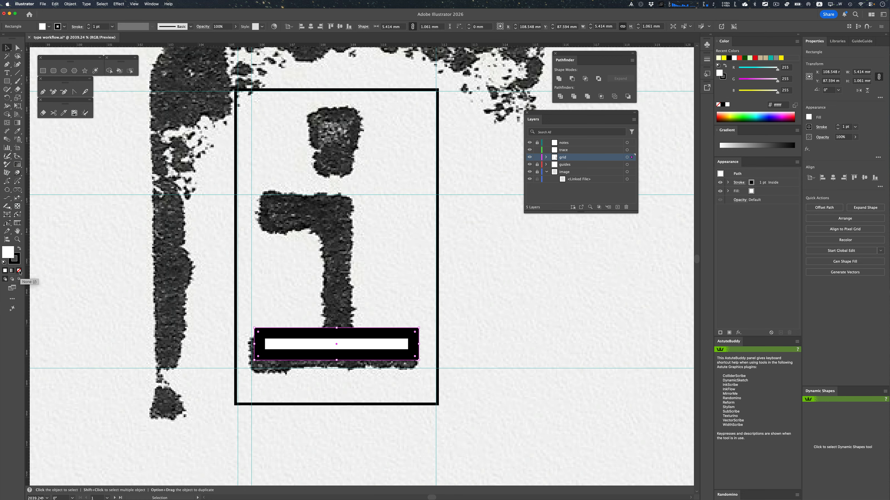
left_click(19, 271)
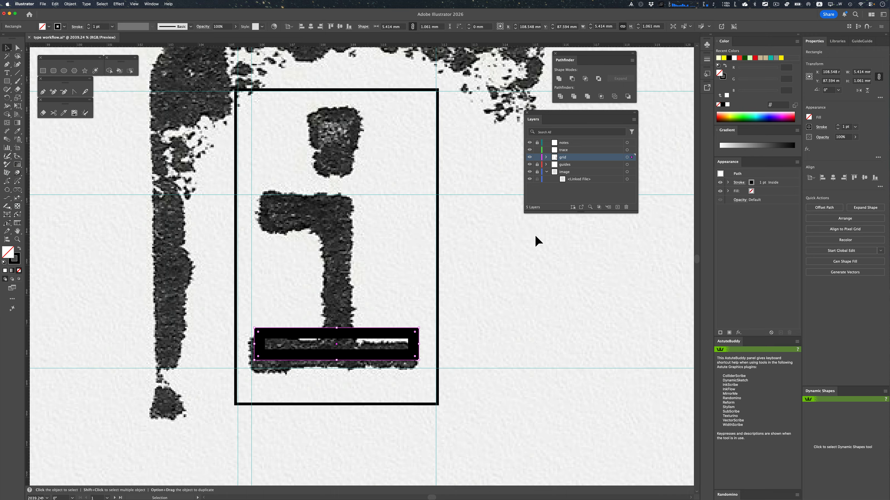
left_click(768, 183)
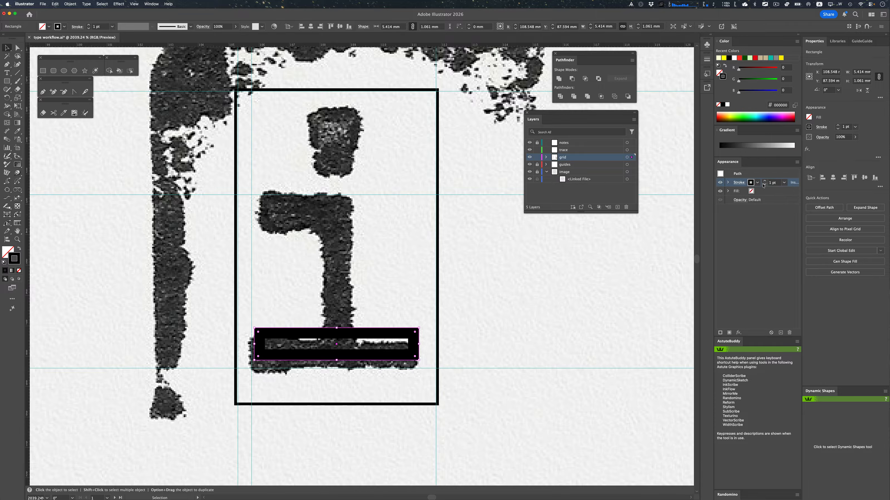
left_click(784, 183)
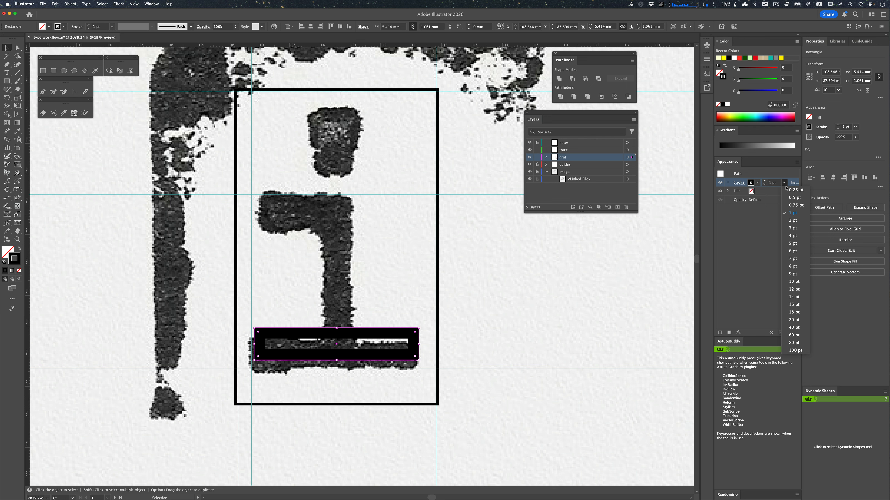
left_click(794, 190)
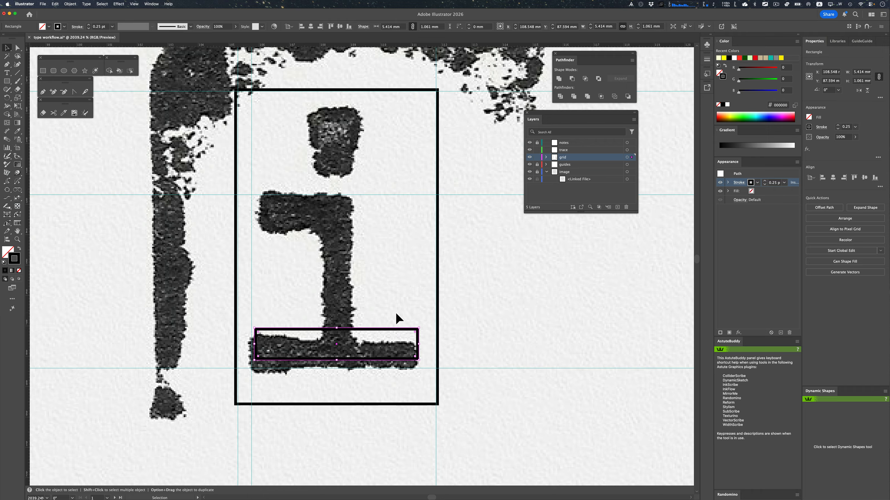
- Swap the serif rectangle's fill and stroke, and fit it over the base serif at about 5.48 × 0.96 mm
key("shift+x")
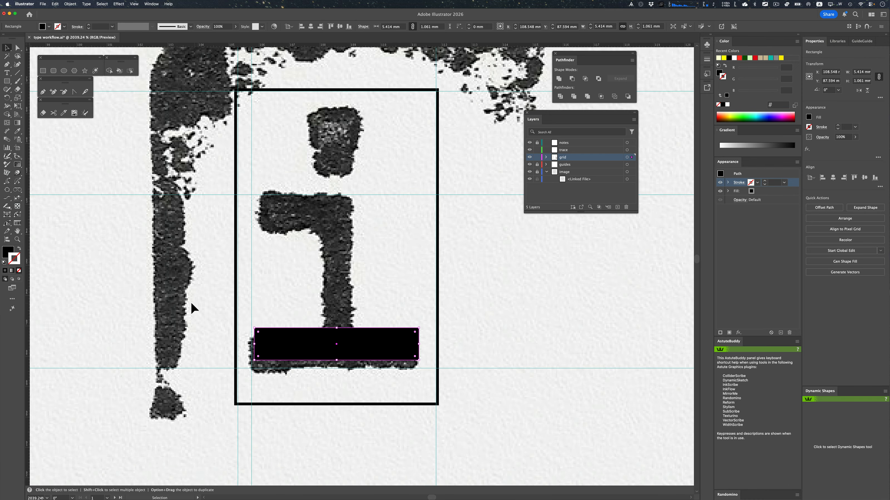
left_click_drag(366, 347, 340, 344)
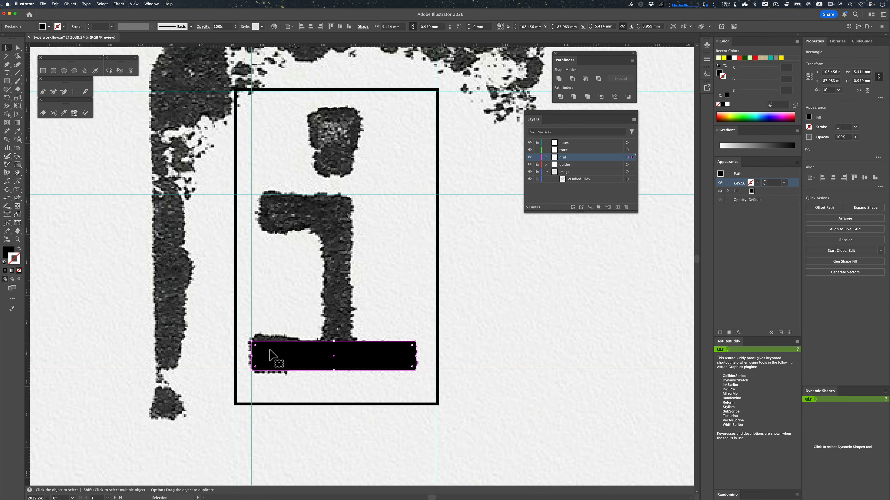
left_click_drag(255, 358, 253, 358)
- Check the artwork in Outline view and return to Preview
left_click(135, 3)
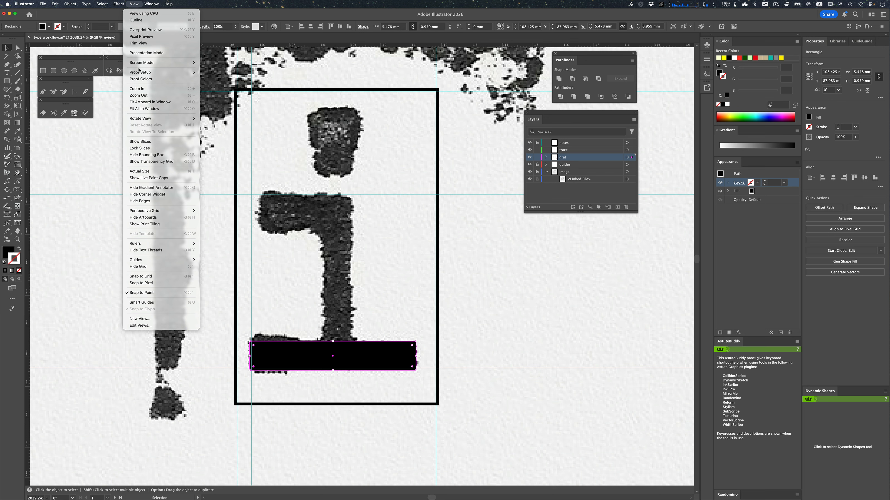
mouse_move(141, 64)
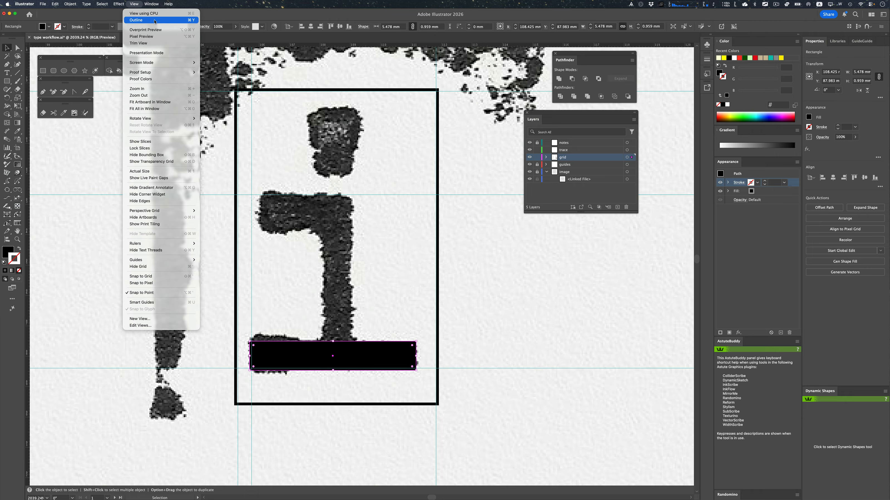
left_click(154, 21)
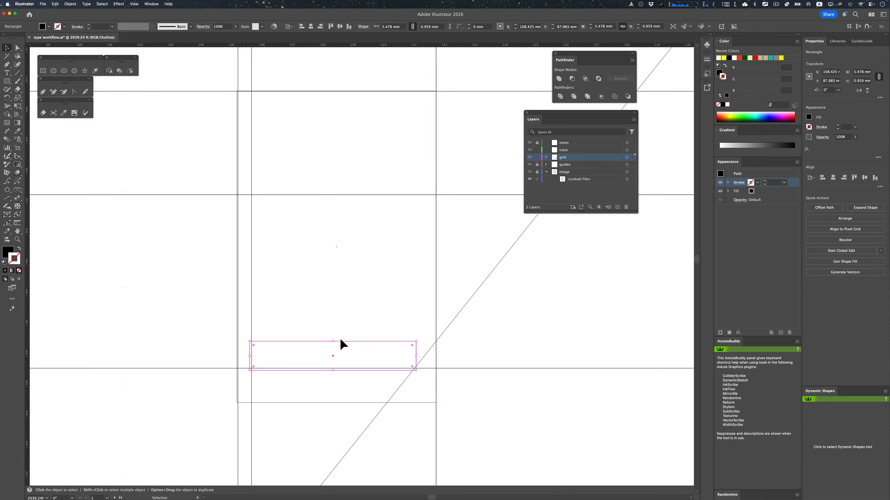
key("super+y")
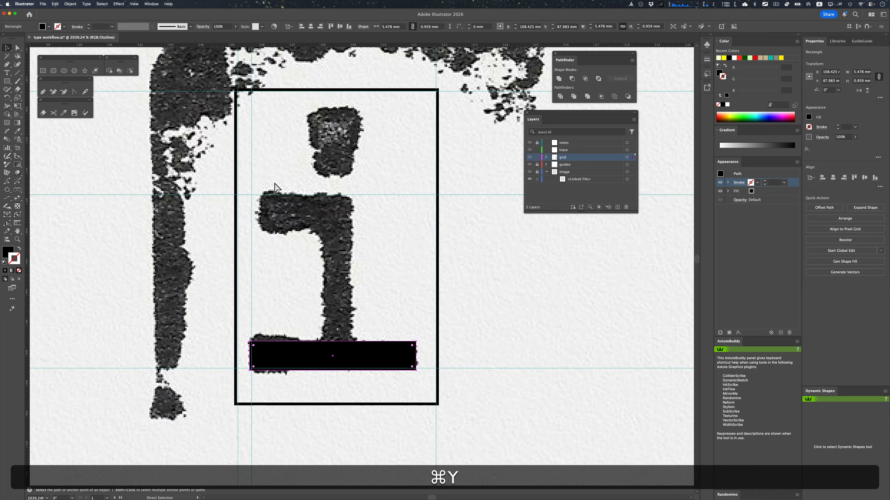
key("v")
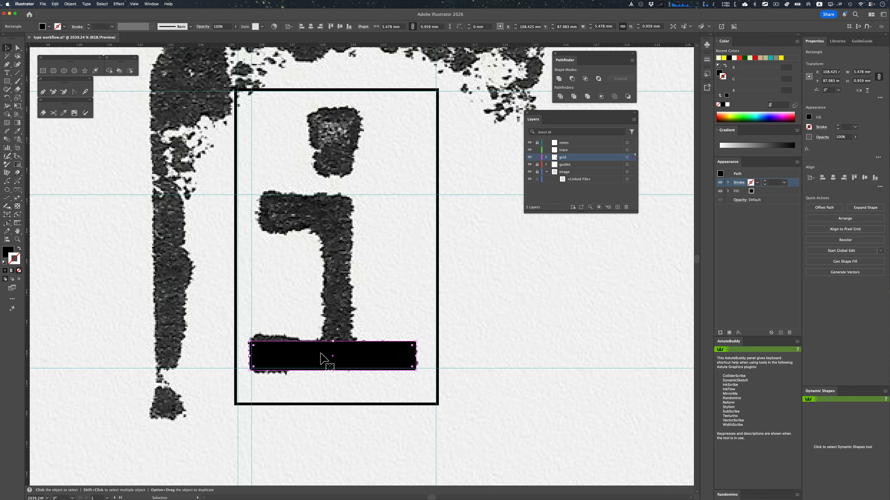
- Turn on Smart Guides and reposition the black bar over the i's base serif, centred horizontally in the frame
left_click_drag(320, 353, 329, 406)
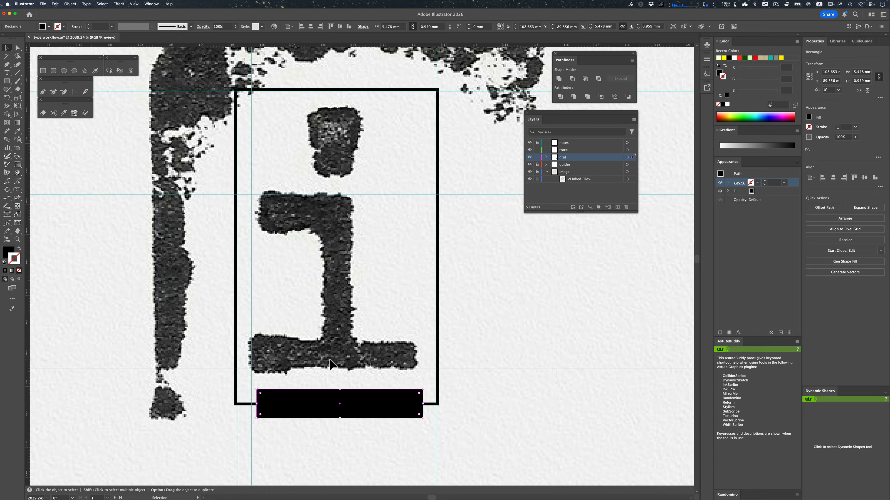
left_click_drag(318, 408, 315, 353)
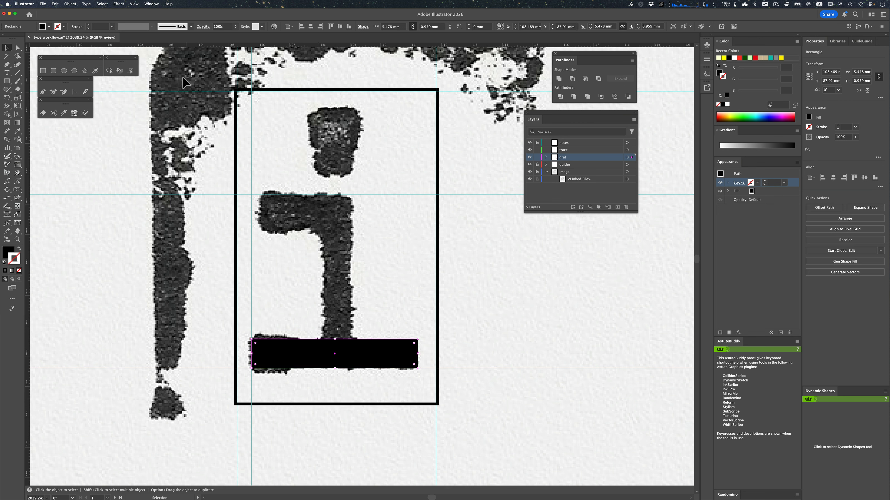
left_click(135, 4)
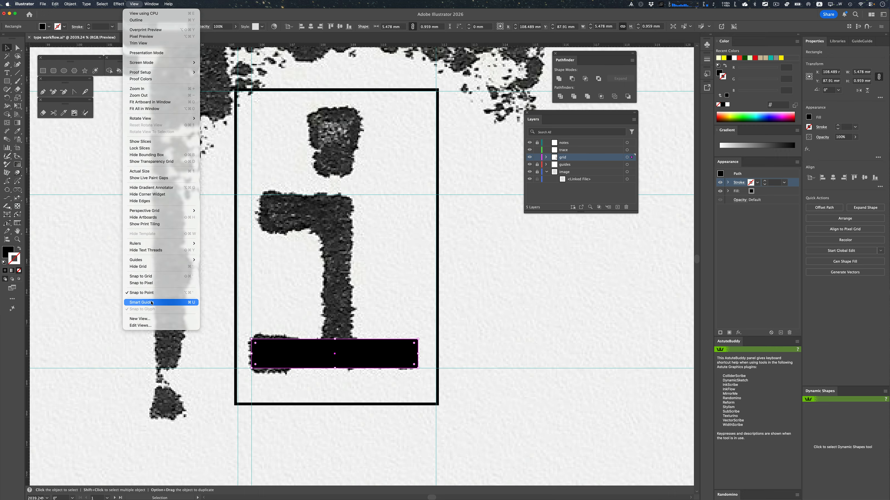
left_click(154, 303)
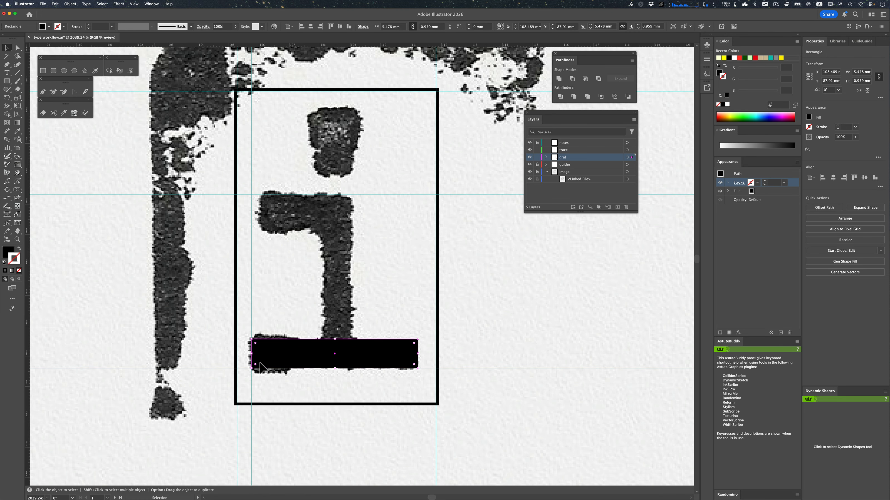
left_click_drag(284, 358, 283, 348)
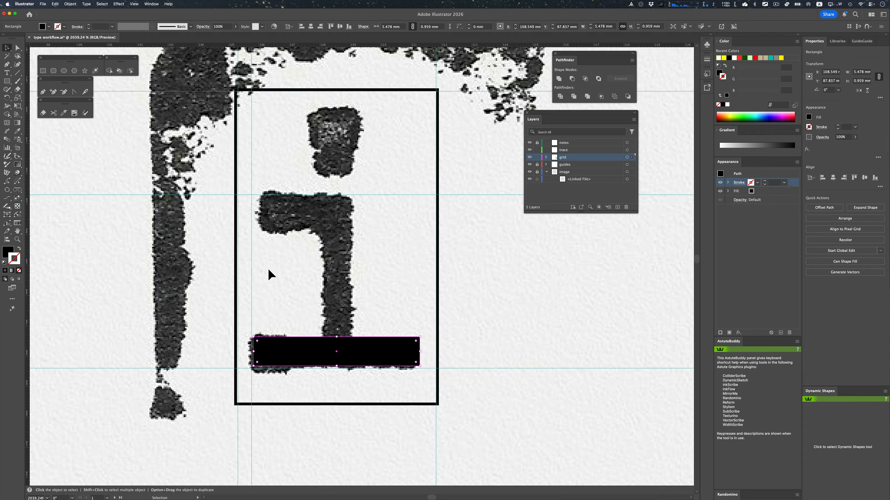
left_click(133, 4)
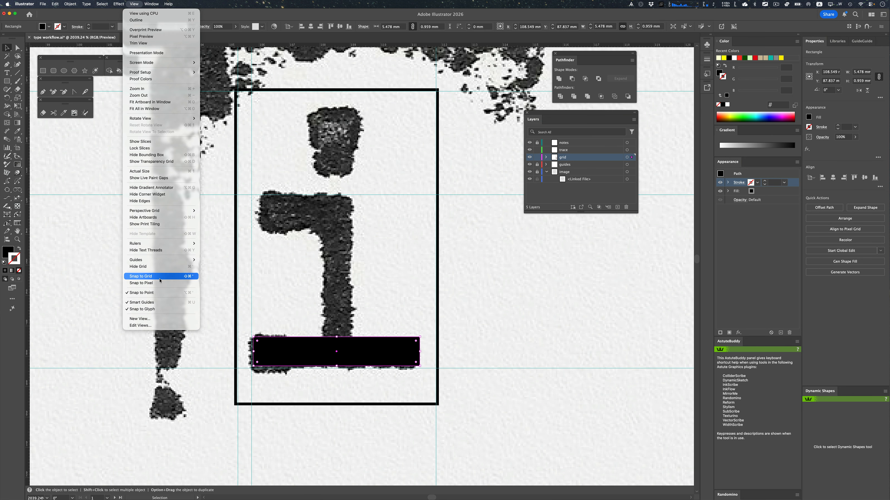
mouse_move(160, 261)
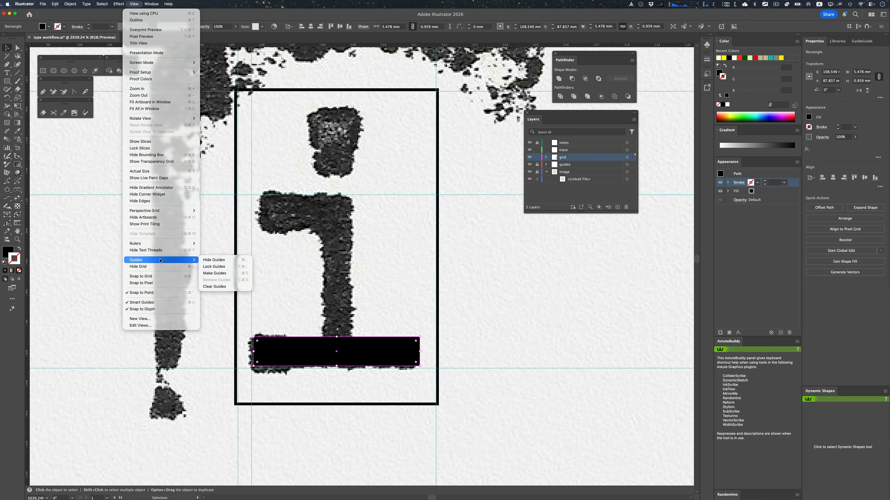
left_click(333, 305)
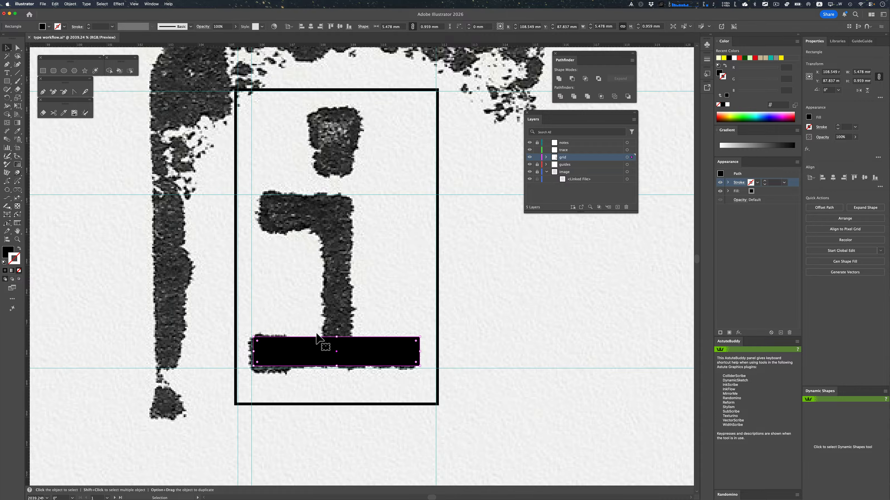
- Duplicate the black serif bar, rotate the copy to 270° and place it over the i's stem, centred in the frame
key("alt")
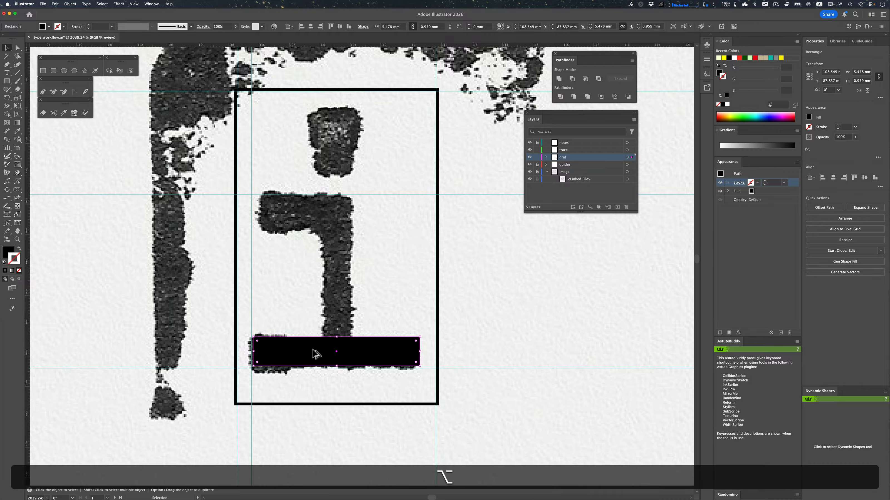
left_click_drag(316, 354, 327, 281)
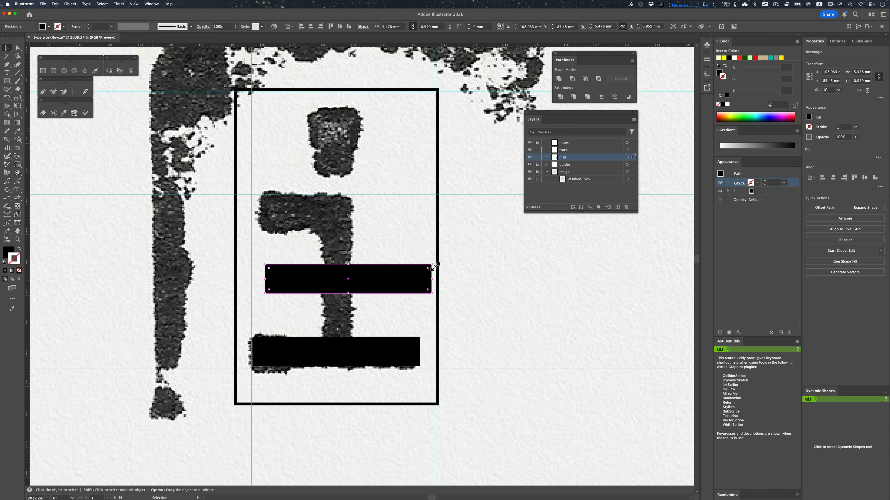
left_click_drag(434, 265, 349, 314)
left_click_drag(349, 314, 341, 312)
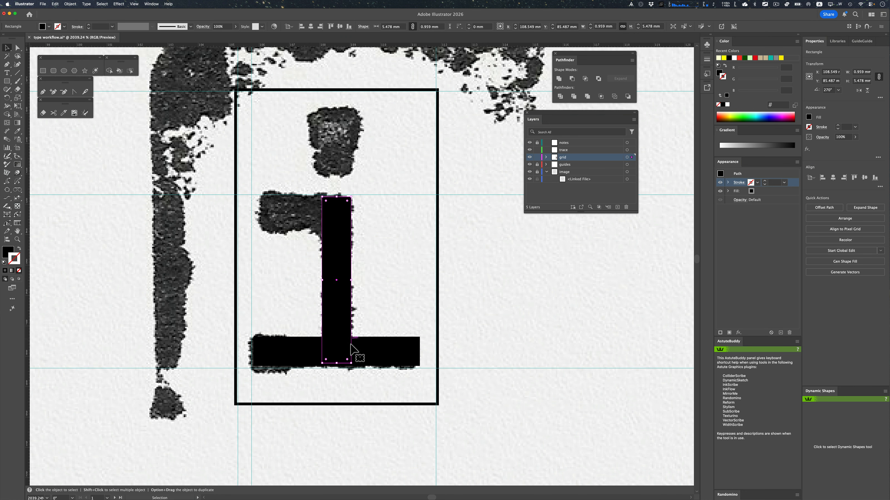
- Shorten the i's stem bar to about 5.21 mm, and place a copy rotated to 180° over the upper serif
mouse_move(339, 365)
left_mouse_down()
mouse_move(334, 385)
mouse_move(336, 355)
left_mouse_up()
left_click_drag(336, 227, 372, 224)
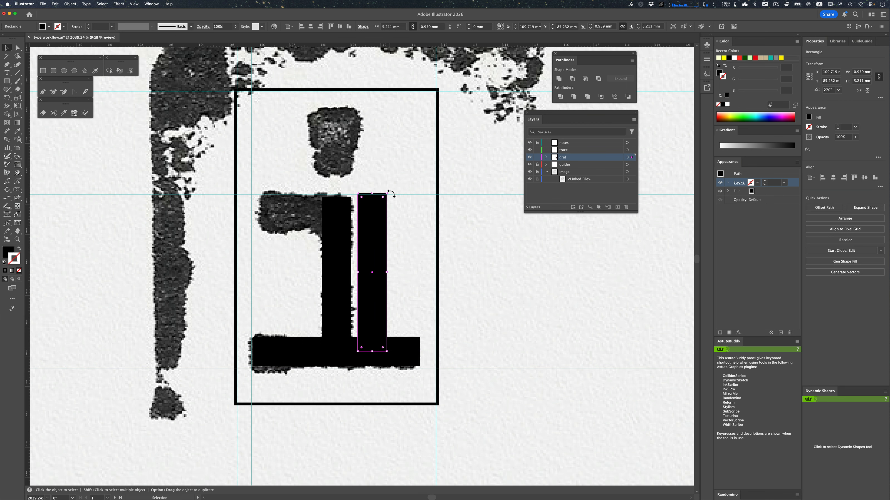
left_click_drag(391, 193, 419, 274)
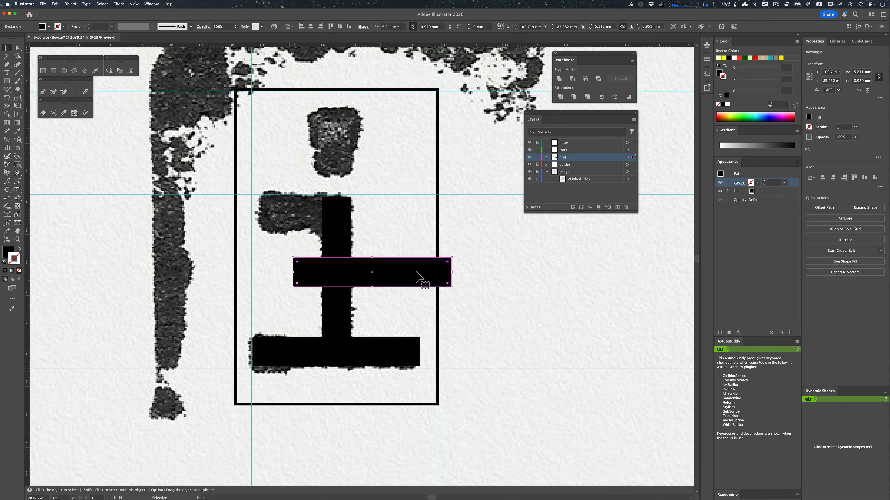
left_click_drag(411, 274, 353, 214)
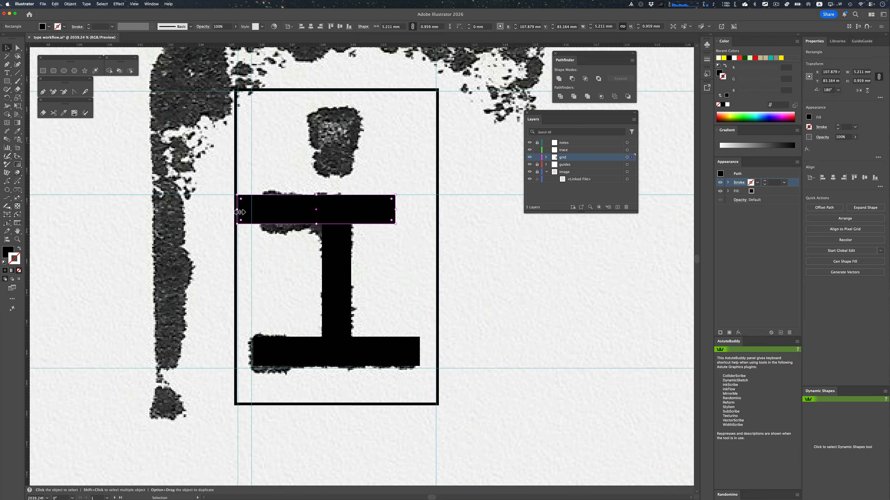
- Narrow the copied bar to about 2.96 mm and fit it over the upper serif, level with the stem's top edge
left_click_drag(239, 212, 302, 212)
left_click_drag(369, 212, 318, 212)
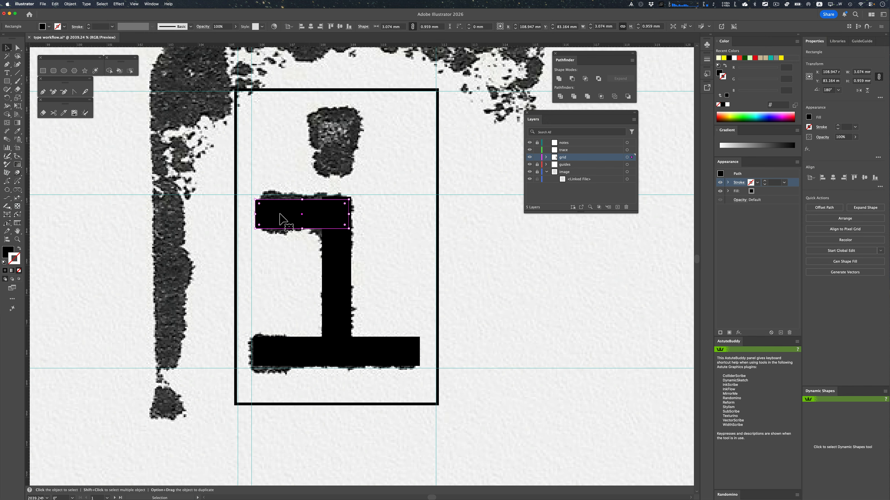
left_click_drag(255, 214, 262, 217)
left_click_drag(329, 218, 331, 214)
left_click(398, 223)
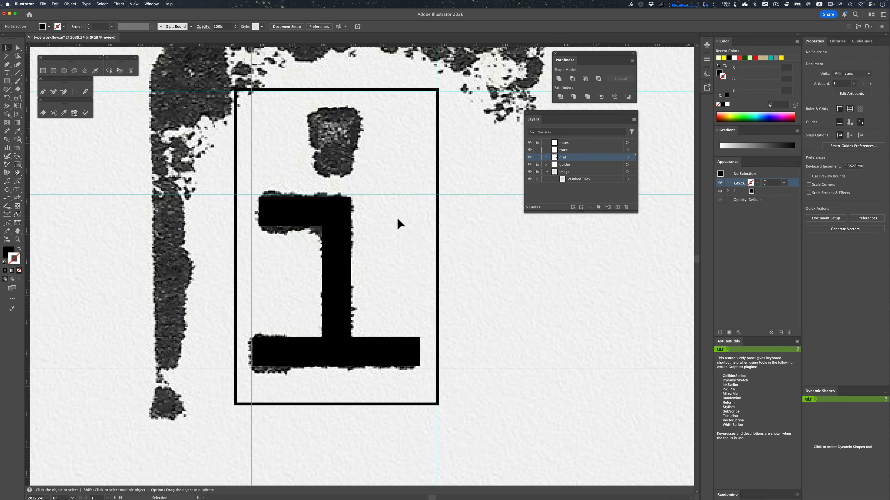
- Check the bars in Outline view and Preview, and try moving the upper serif bar slightly higher
key("super")
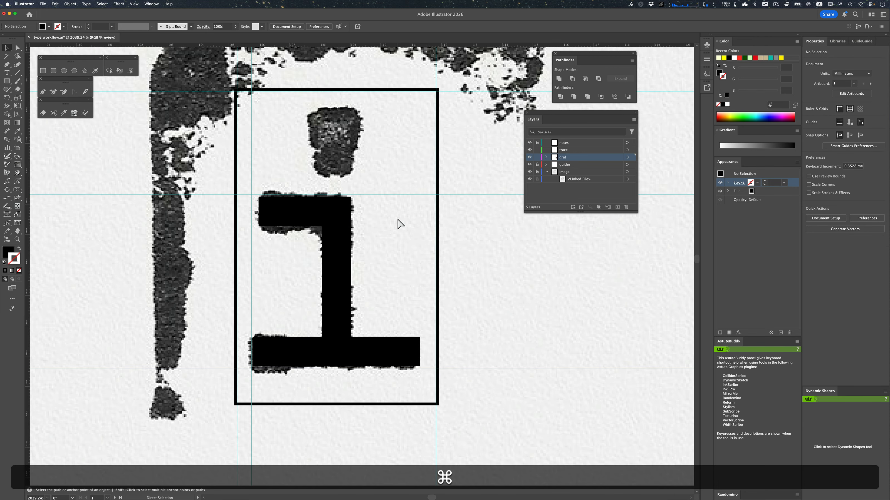
key("super+y")
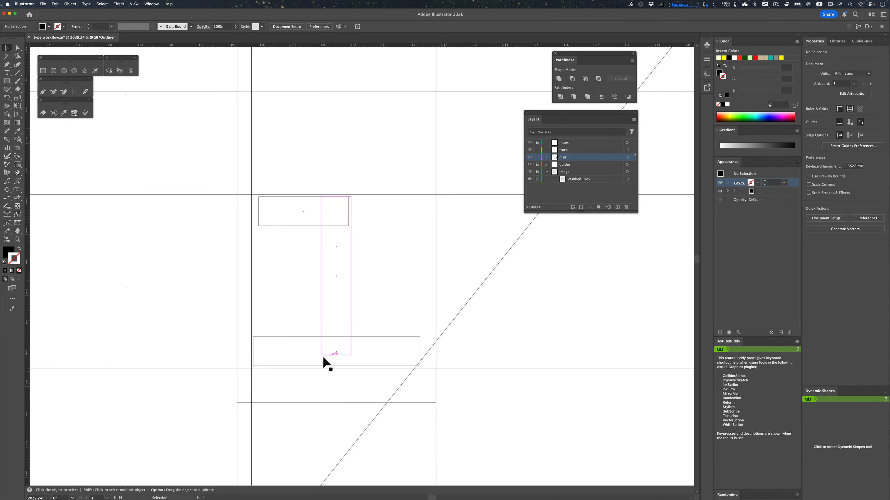
key("super+y")
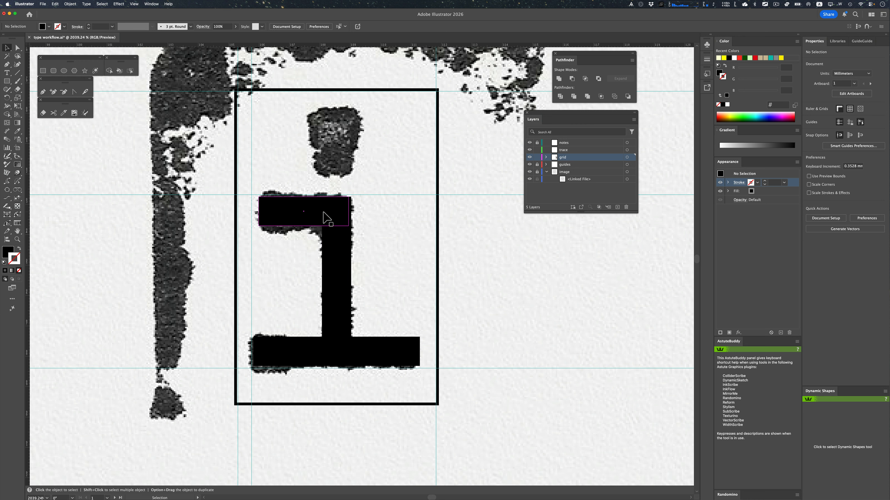
left_click_drag(323, 218, 330, 213)
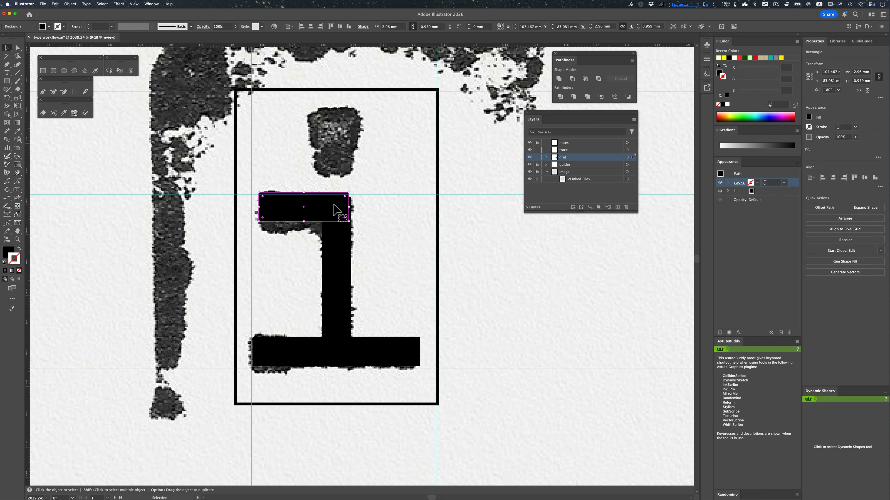
key("super+z")
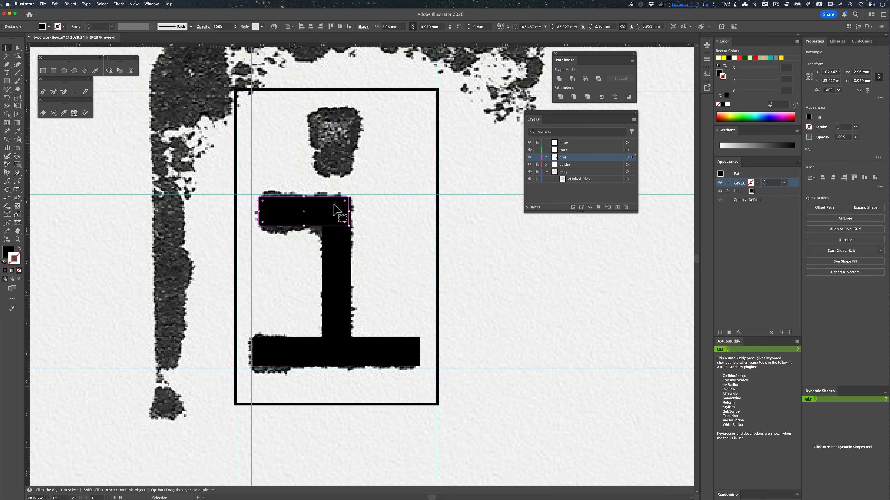
- Duplicate the upper serif bar over the i's dot at 90°, shorten it to about 2.31 mm, and save the document
left_click_drag(328, 210, 333, 159, "alt")
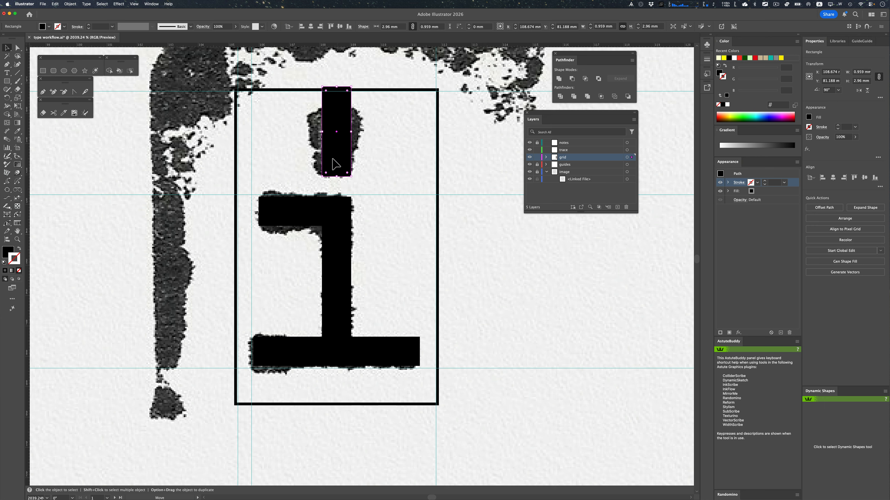
left_click_drag(340, 92, 338, 109)
key("super+z")
key("super+s")
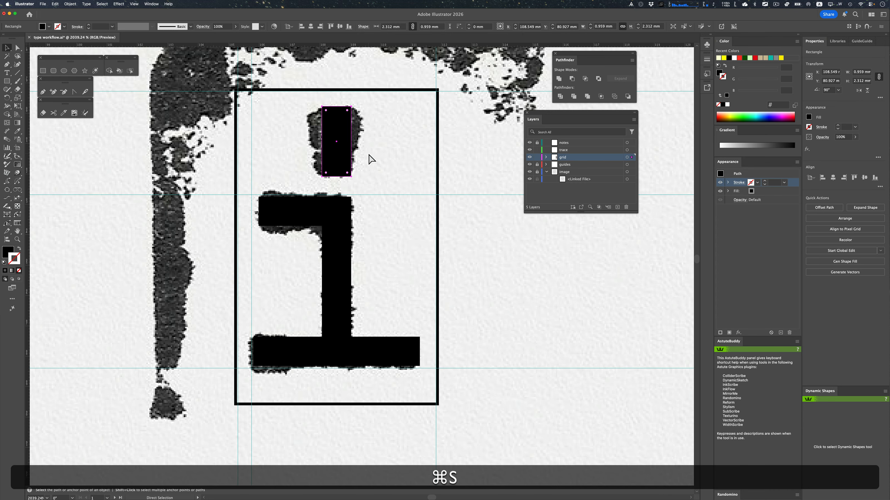
- Hide the image layer to inspect the letter without the photo, and show the layer again
left_click(530, 172)
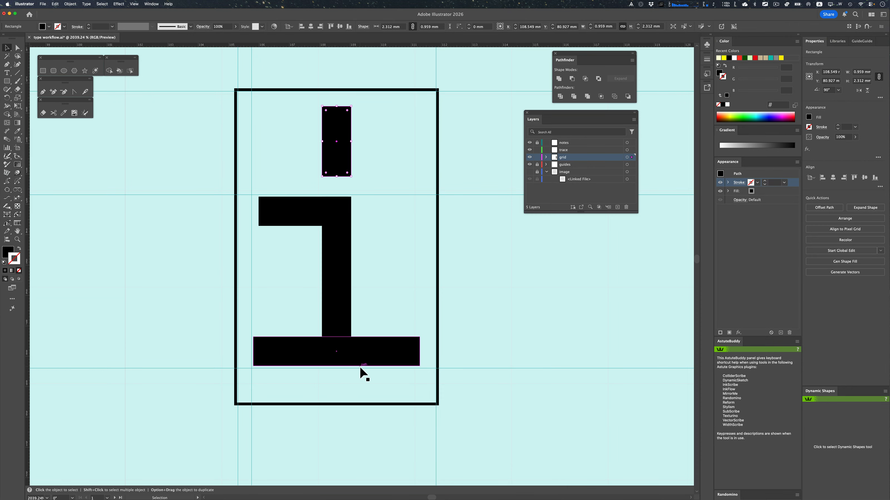
left_click(536, 172)
left_click(529, 172)
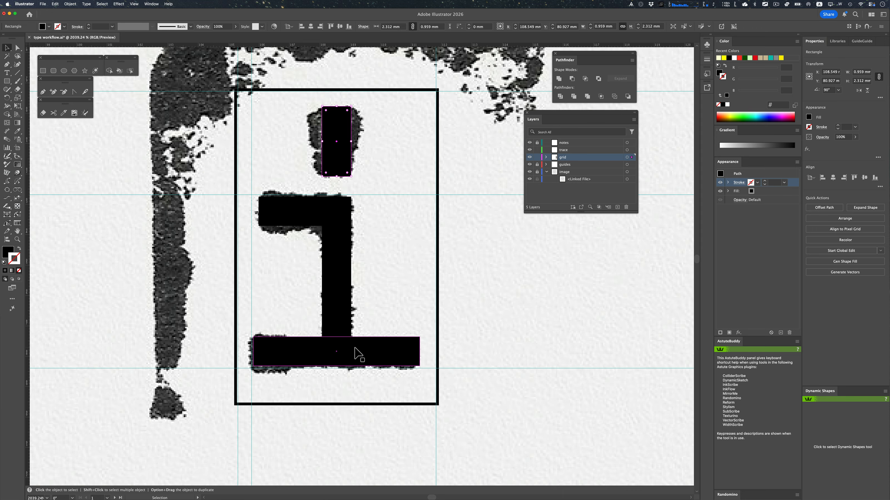
- Move the base serif bar down onto the baseline guide with its left end at the vertical guide, and check it in Outline view
left_click_drag(354, 348, 352, 351)
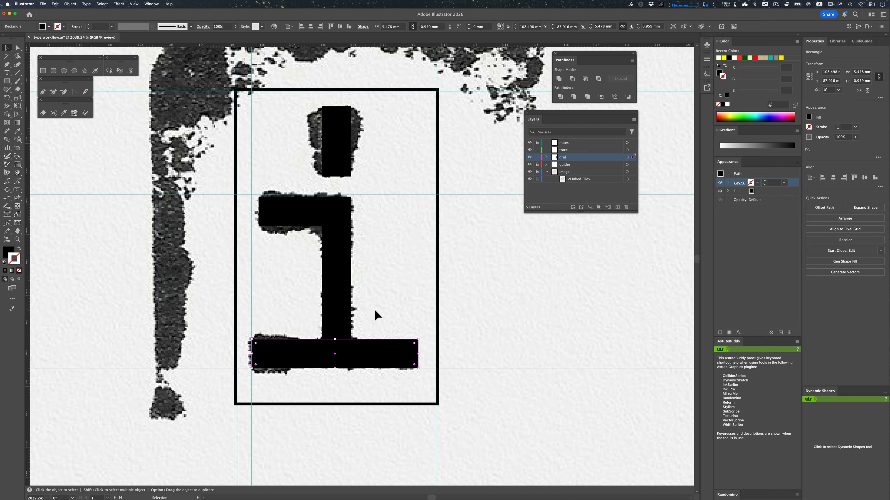
key("super+y")
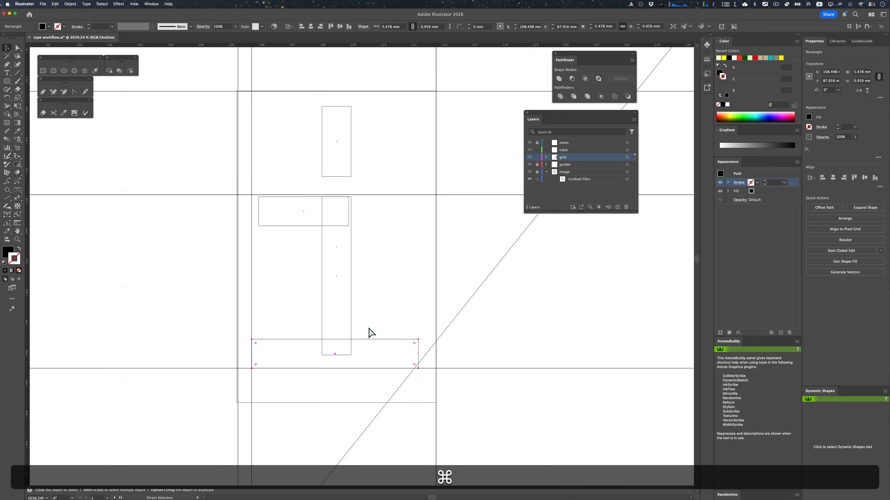
key("super+y")
key("super+y")
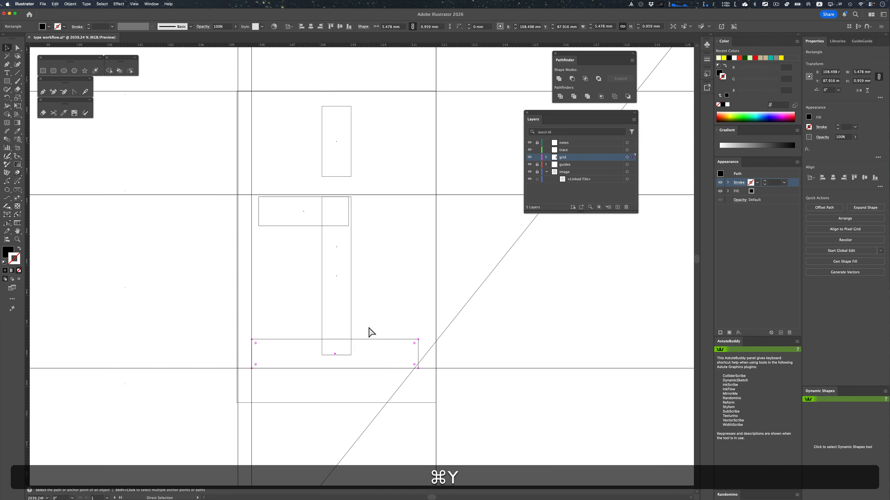
key("super+y")
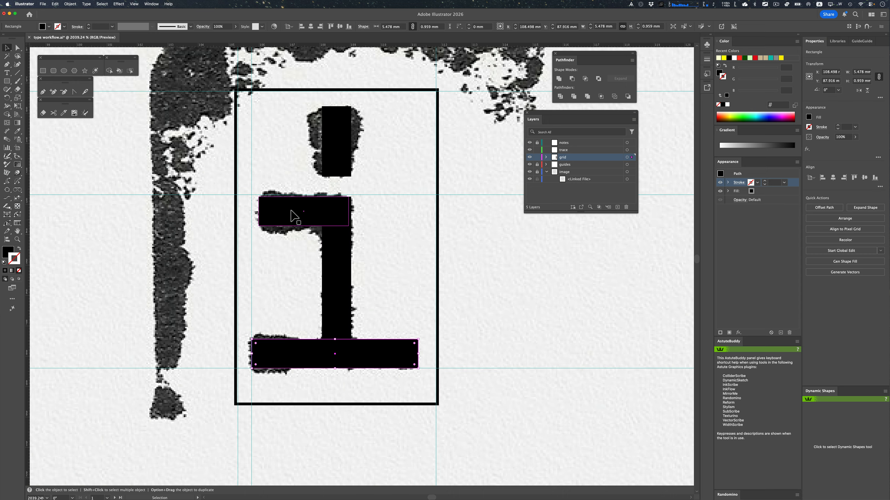
- Select the upper serif, stem and base serif bars and merge them into one shape with Unite
left_click(292, 213)
key("shift")
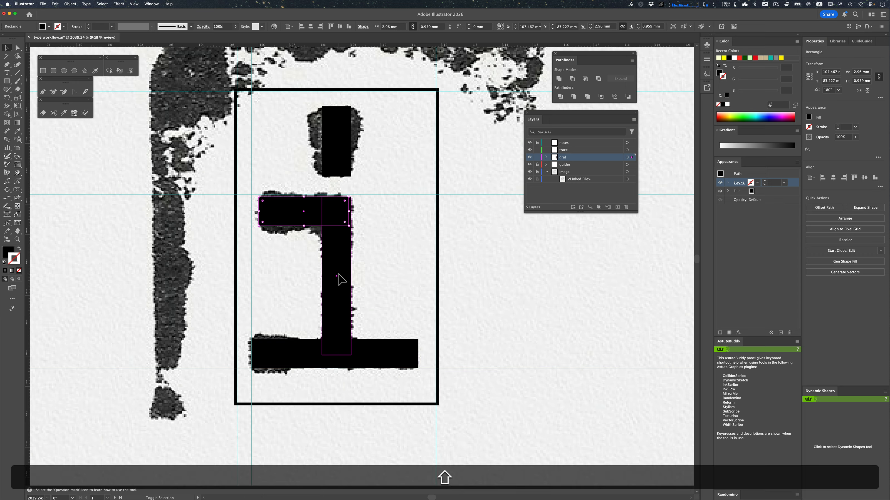
left_click(338, 279, "shift")
left_click(313, 354, "shift")
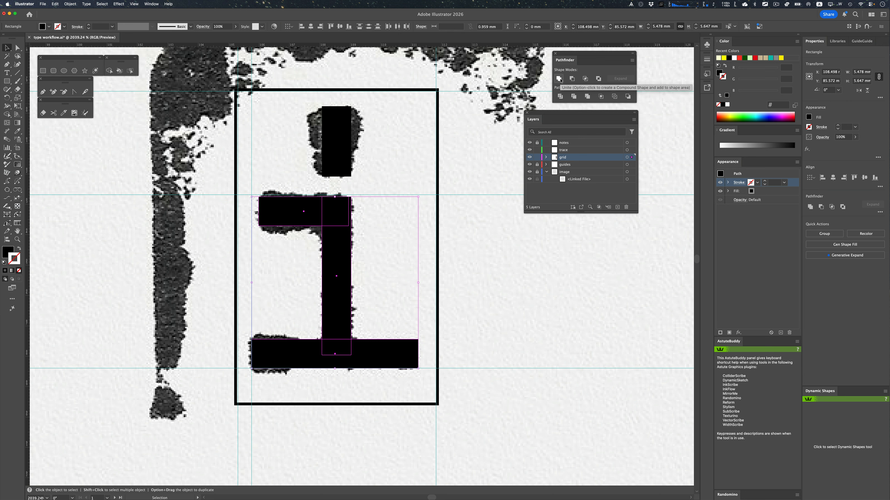
left_click(559, 79)
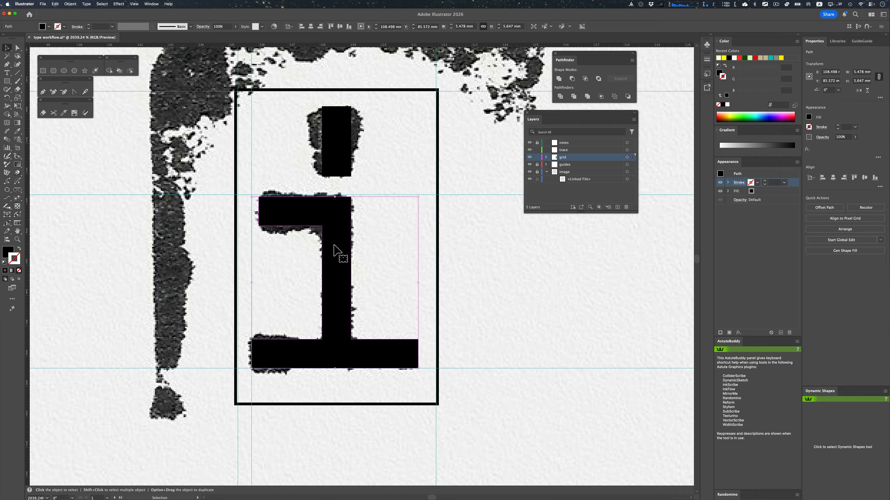
- Delete the extra anchor point on the united shape's top edge, above the inner corner of serif and stem, with the Pen tool
key("v")
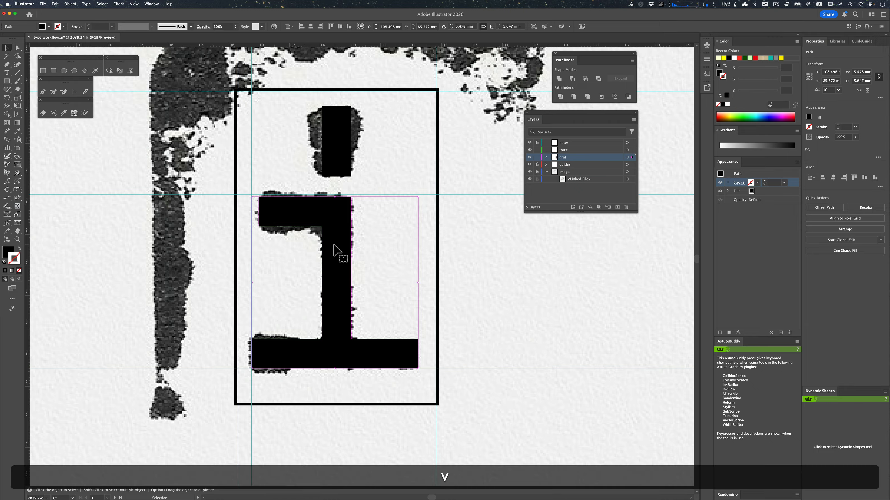
key("a")
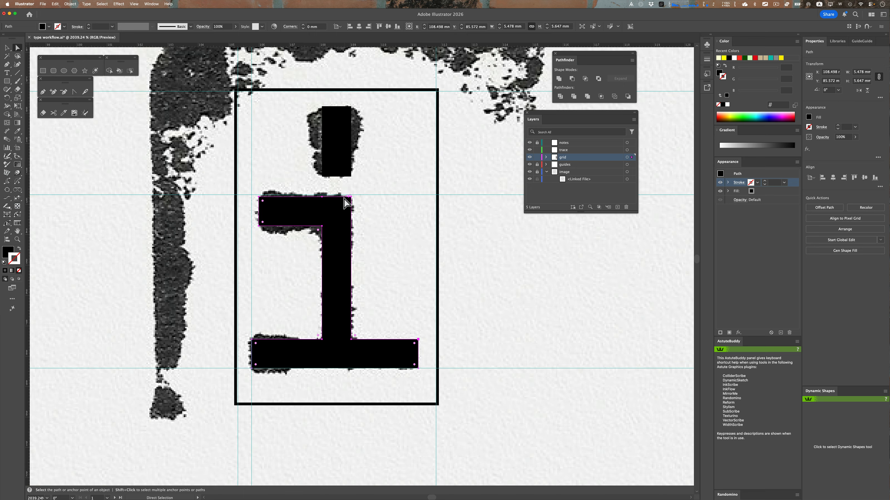
key("super")
key("super+space")
left_click_drag(334, 202, 455, 252)
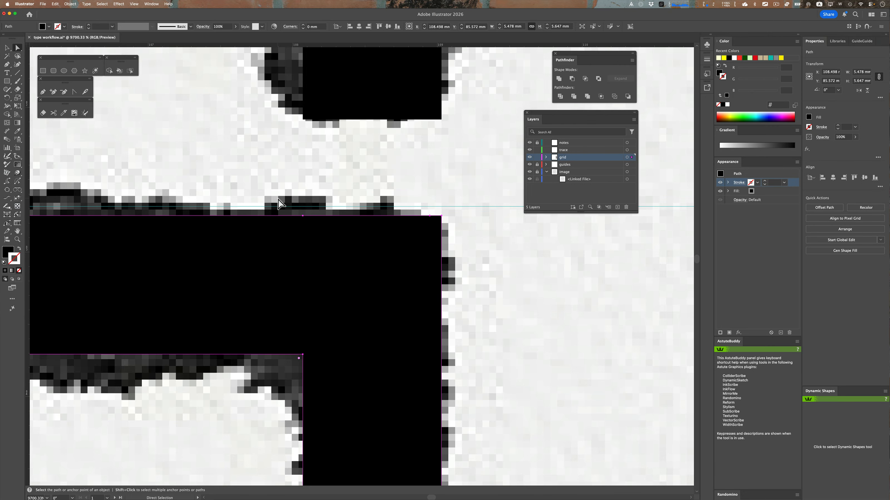
key("p")
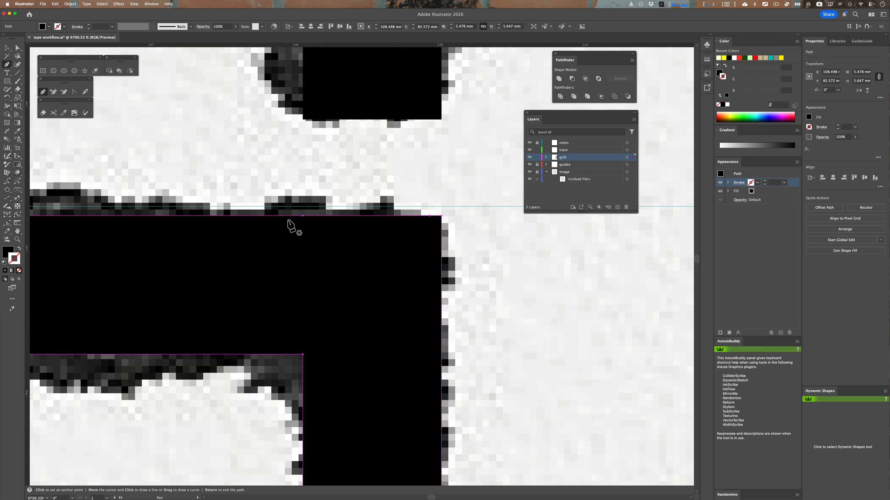
left_click(303, 216)
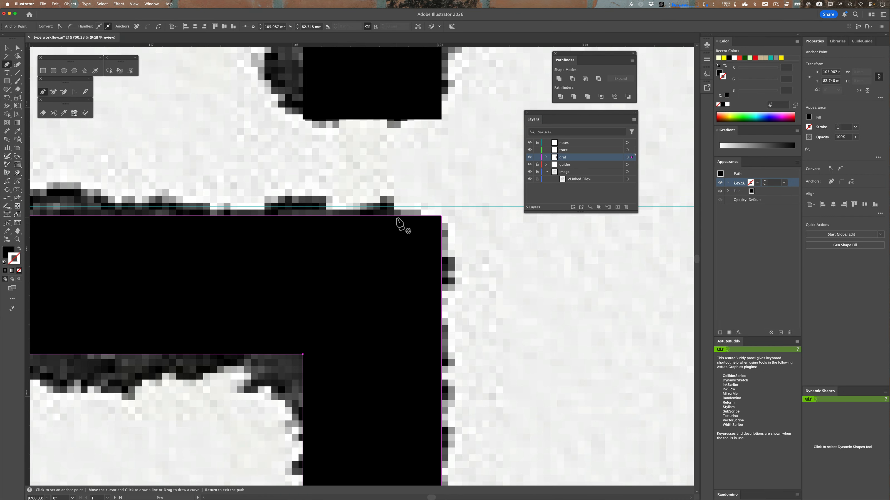
key("super+minus")
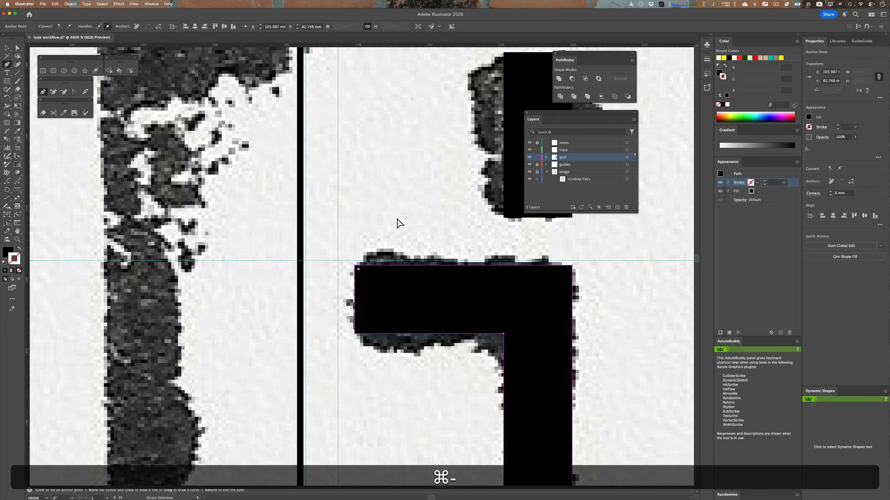
key("super+minus")
key("space")
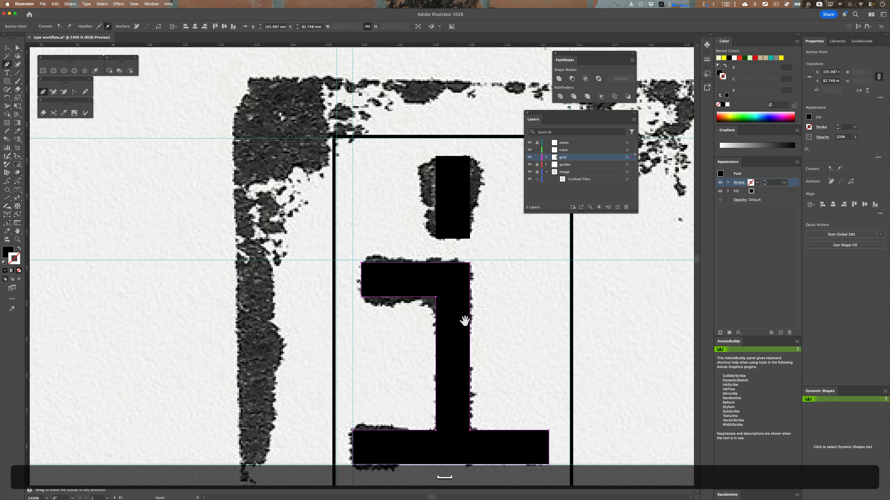
left_click_drag(465, 321, 368, 241)
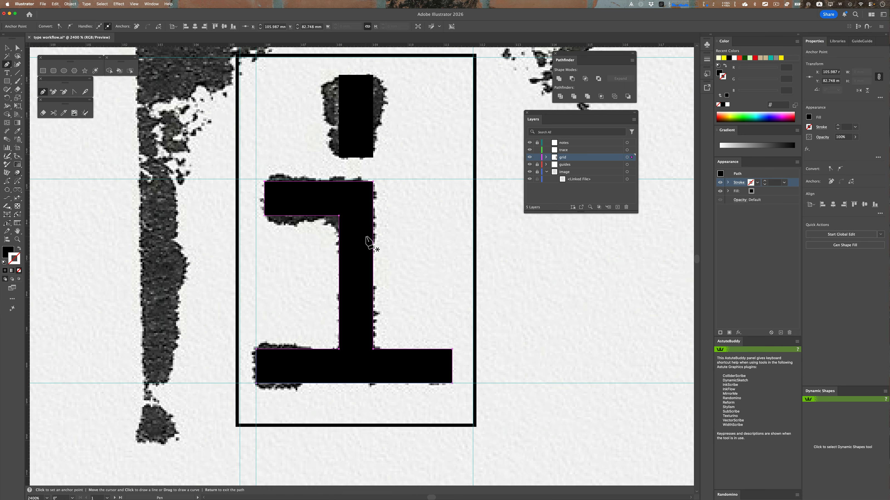
key("v")
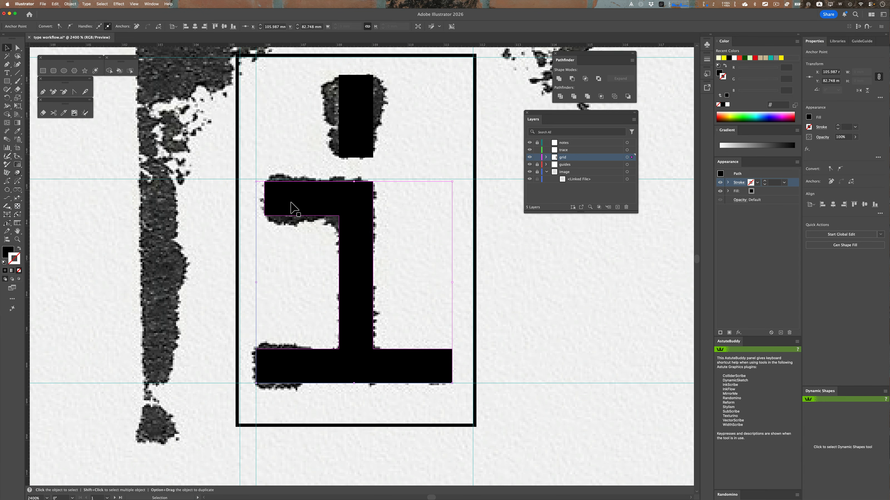
key("a")
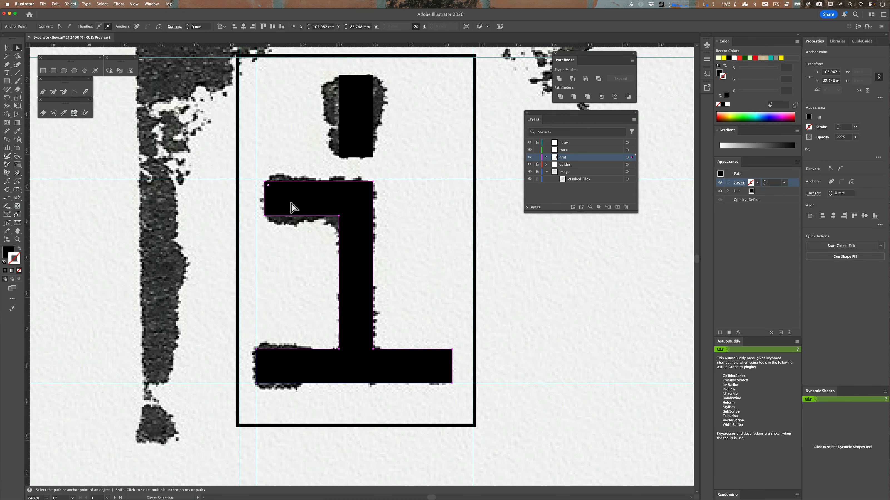
key("a")
key("v")
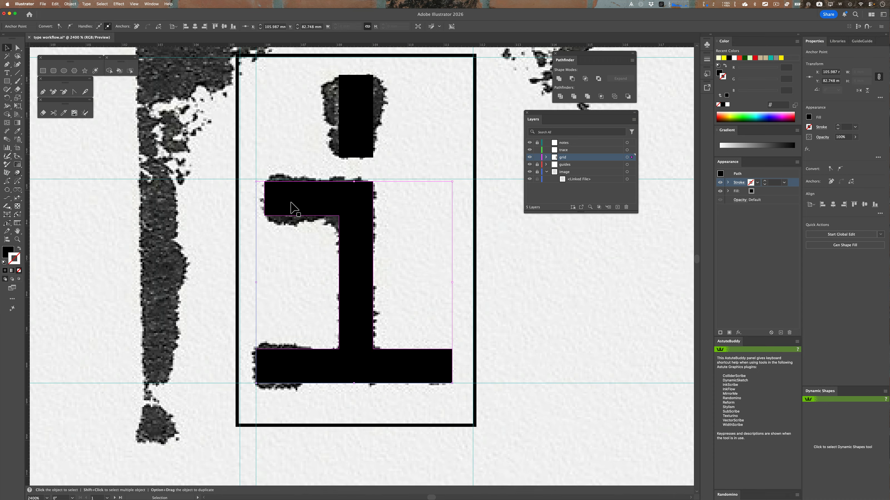
- Select the two top anchor points of the dot's bar and scale them horizontally until the top edge is about 1.5 mm wide
key("a")
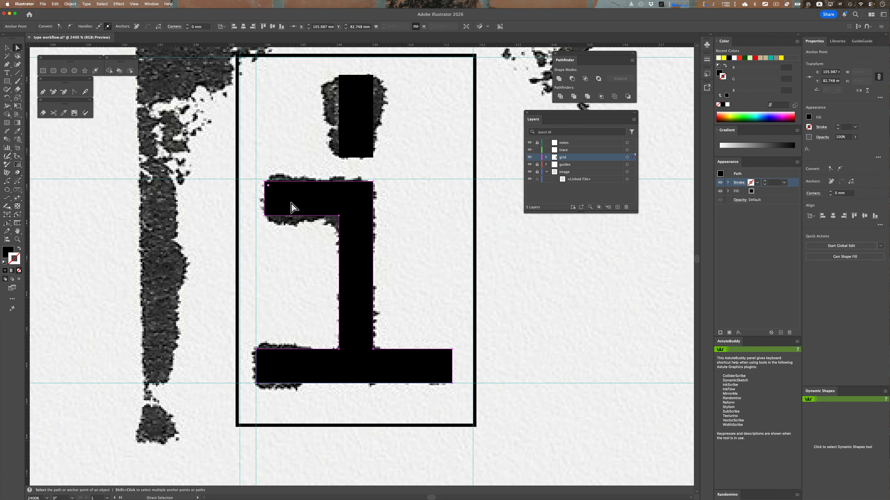
key("a")
left_click(292, 256)
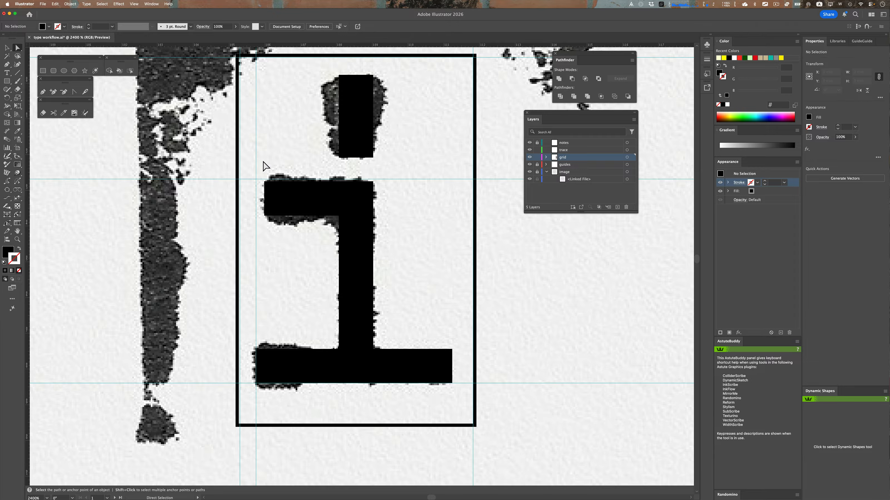
left_click(258, 353)
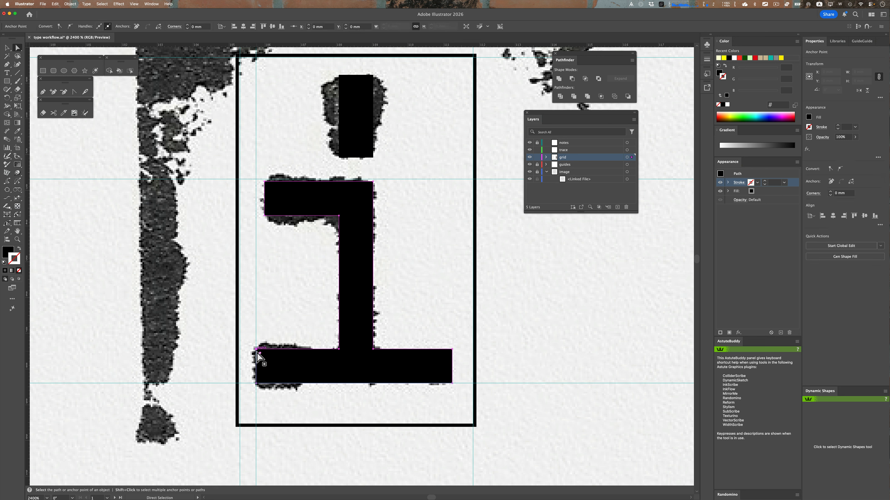
left_click(350, 82)
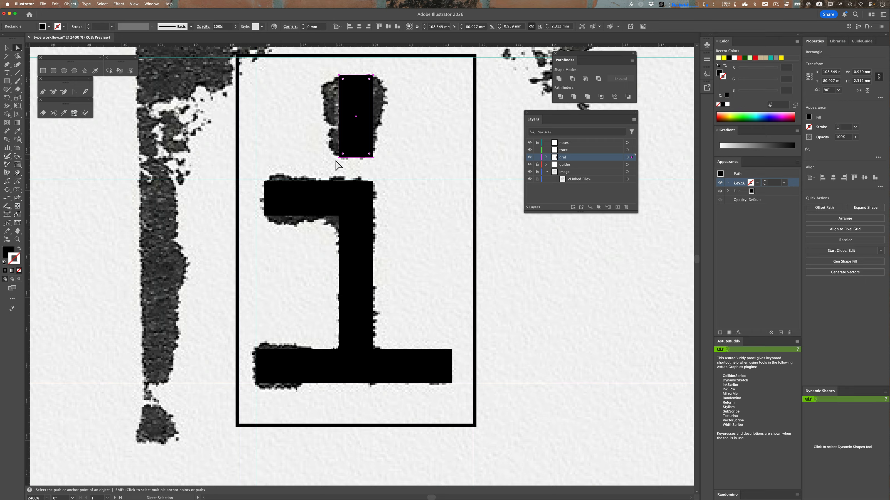
left_click(304, 93)
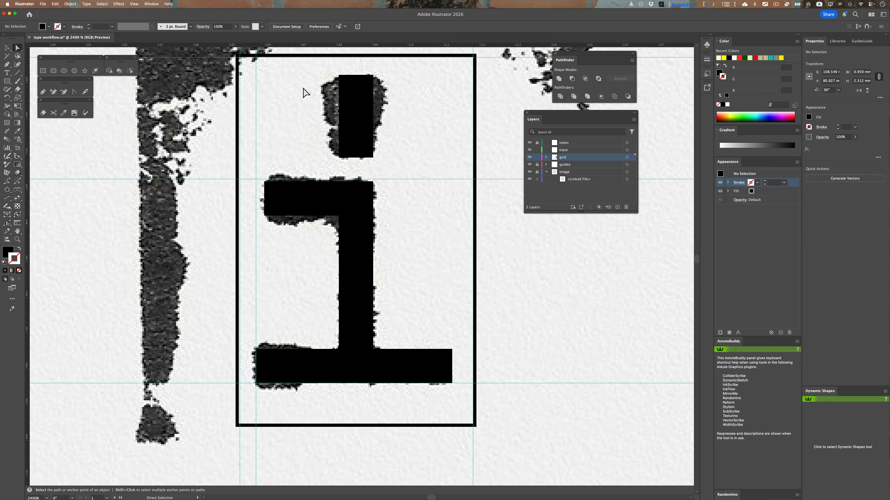
left_click_drag(309, 63, 417, 101)
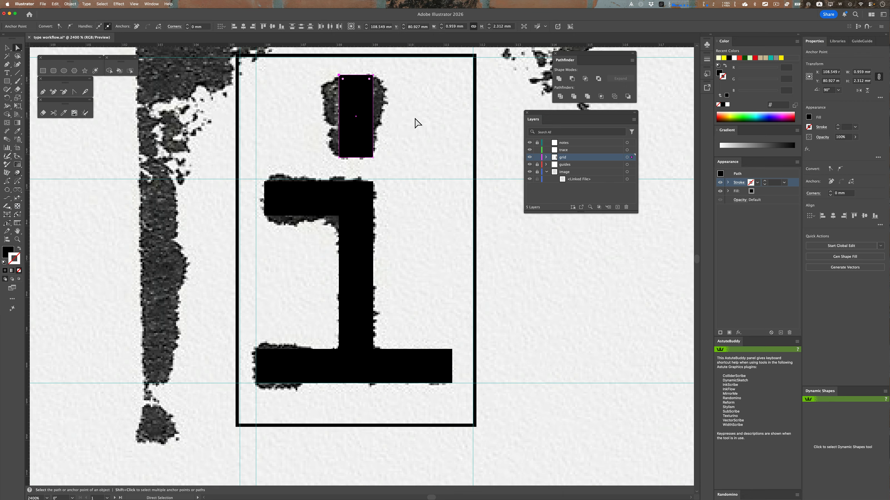
key("s")
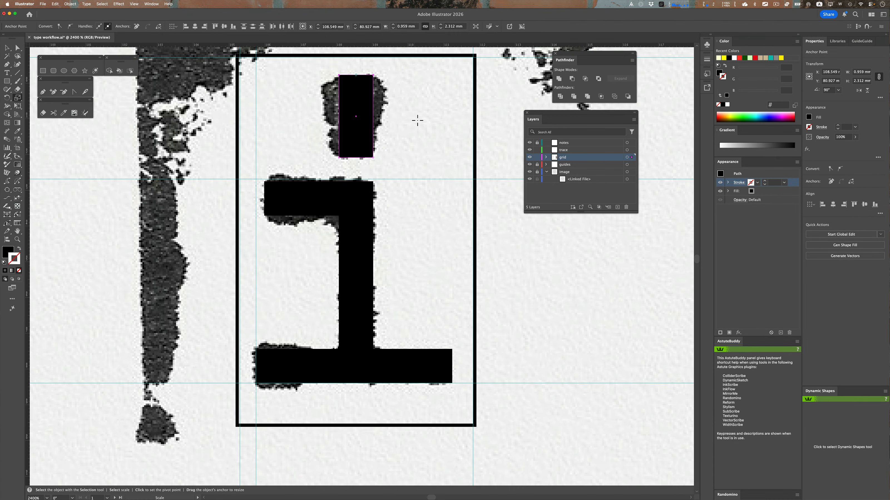
left_click_drag(417, 121, 447, 120)
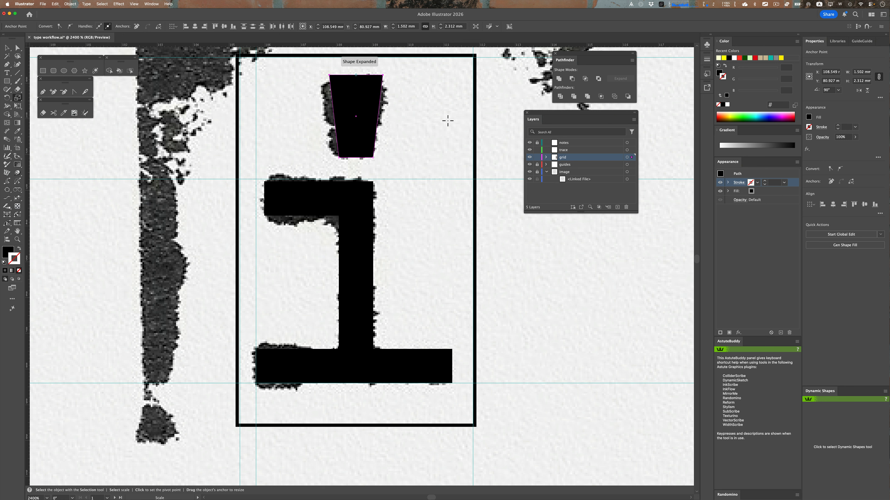
key("a")
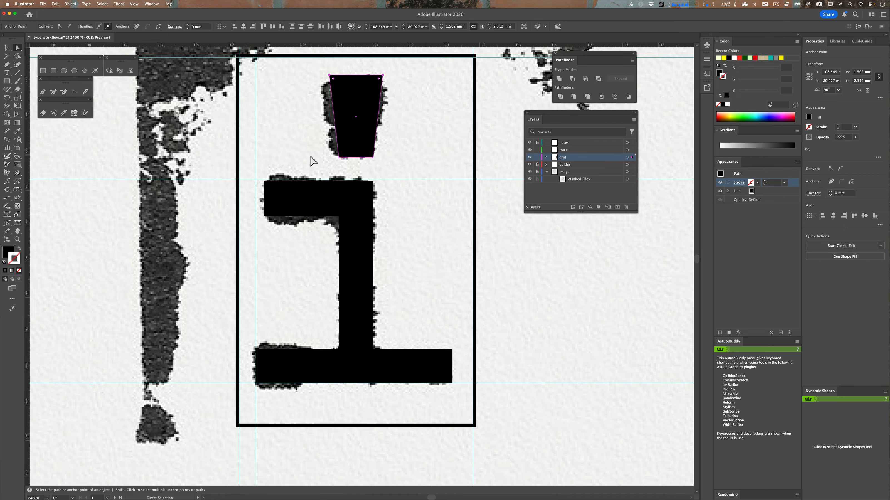
- Select the two left anchor points of the upper serif and scale them vertically to flare that end to the photographed ink
left_click_drag(259, 169, 282, 262)
key("s")
key("a")
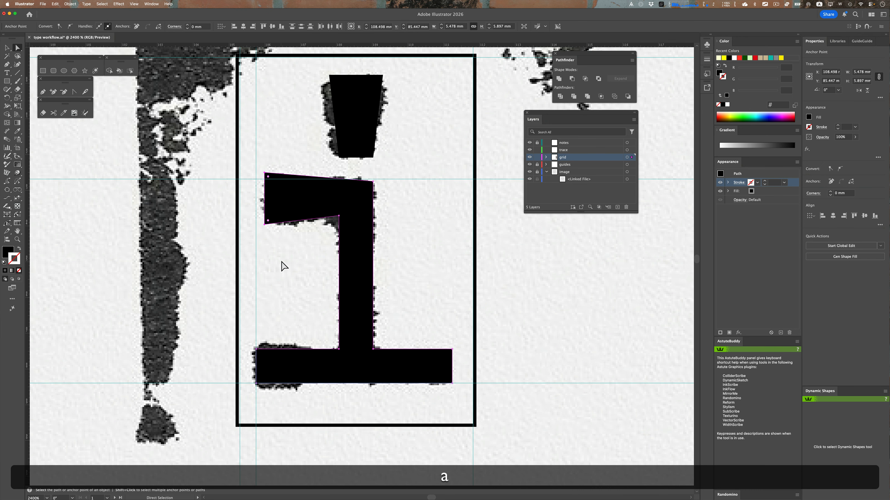
- Try to flare the base serif's left end by scaling its two end anchor points, then undo the change and clear the selection
left_click_drag(246, 336, 290, 412)
key("s")
key("super+z")
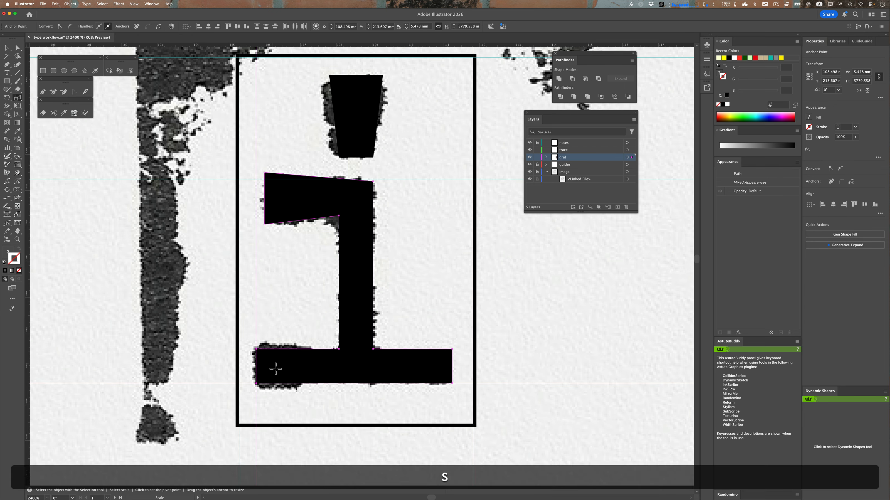
mouse_move(275, 366)
left_mouse_down()
mouse_move(278, 352)
mouse_move(279, 364)
left_mouse_up()
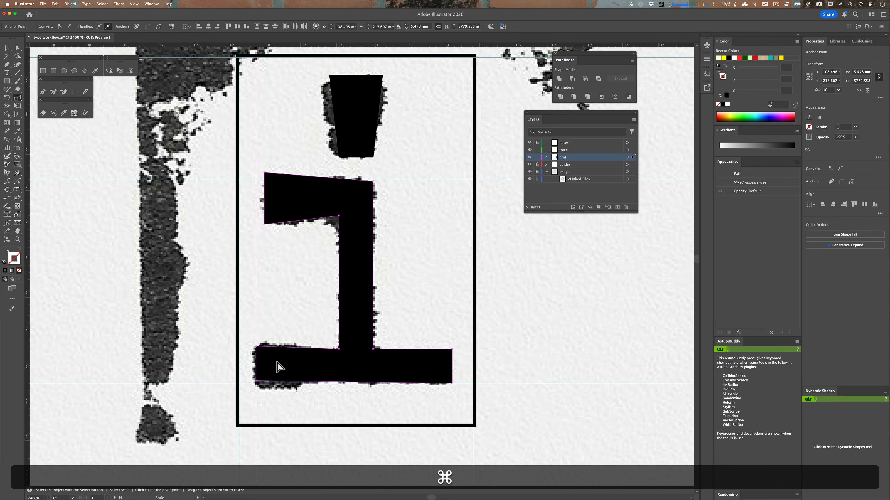
key("super+z")
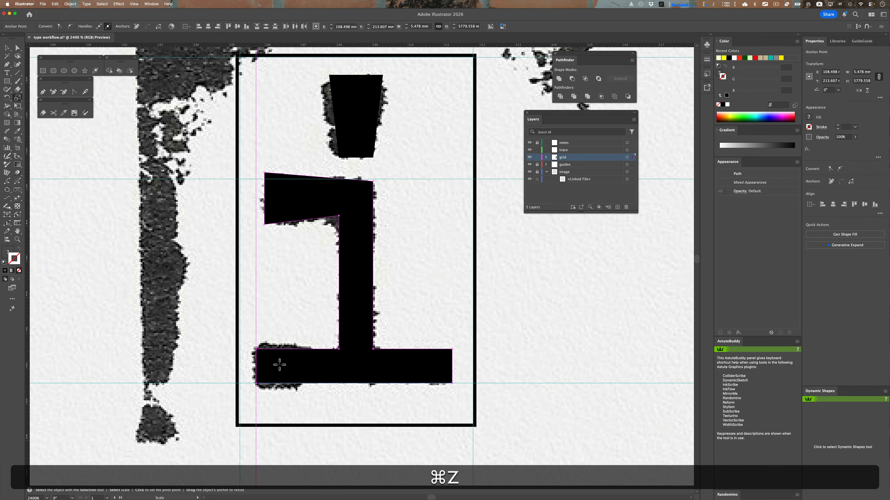
key("a")
left_click(284, 311)
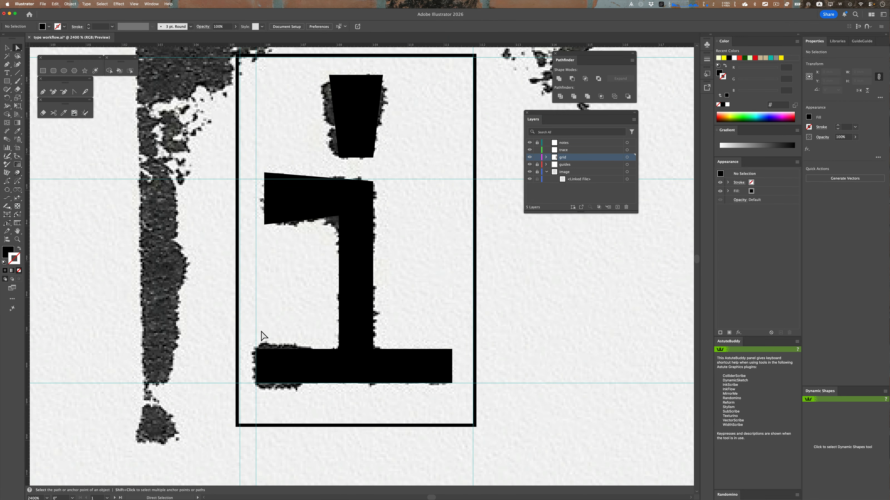
- Reselect the base serif's left end points, try scaling them again, and undo the distortion
left_click_drag(251, 341, 277, 396)
key("s")
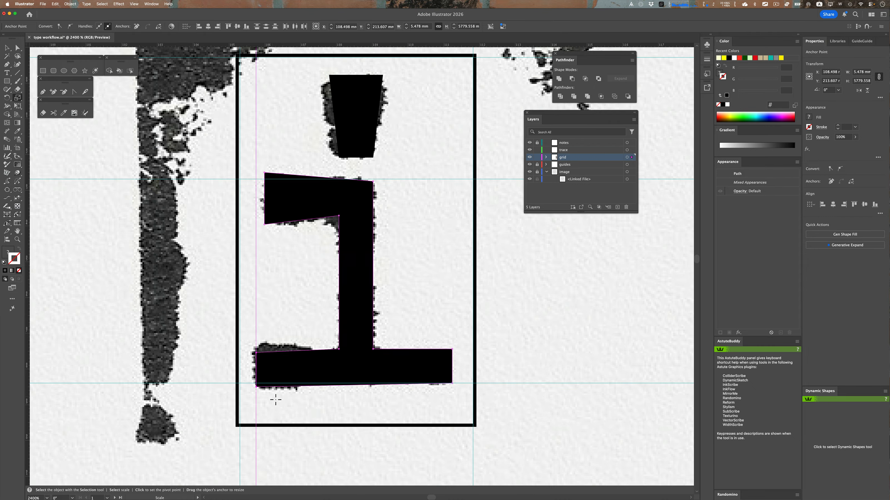
key("super")
key("super+z")
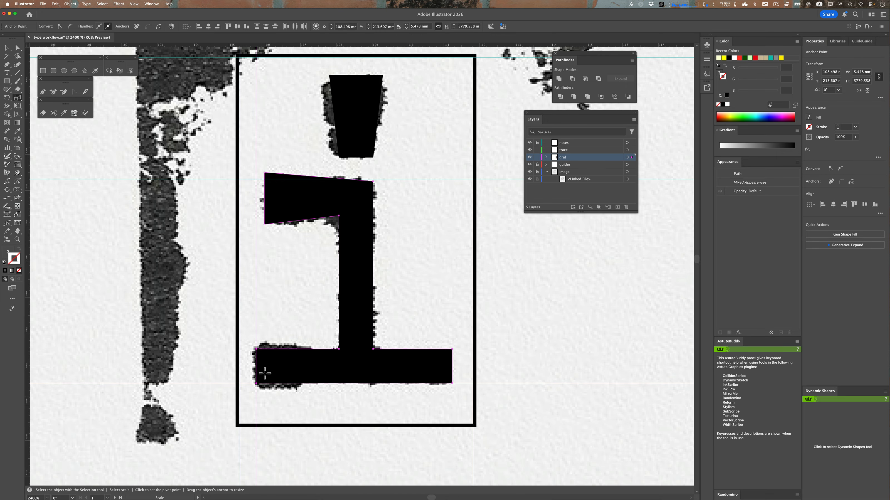
- Try scaling the base serif's left end in a close-up view from several pull positions, undoing the attempts
key("super+equal")
key("super+equal")
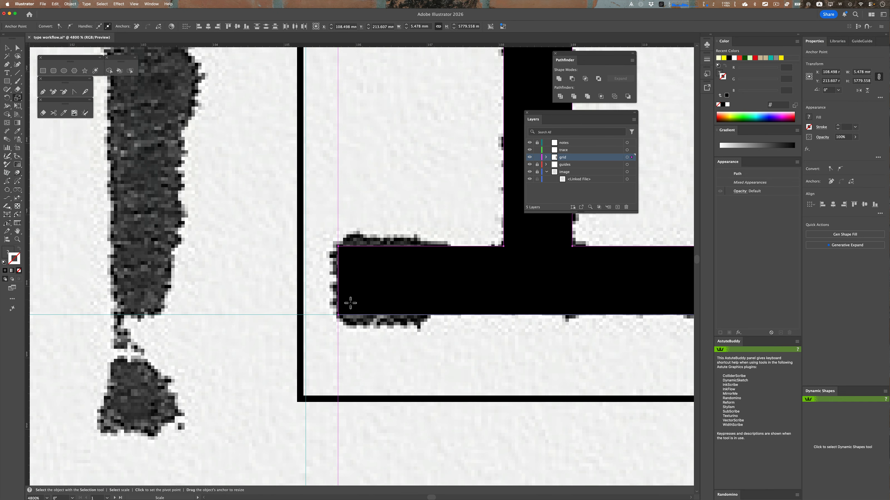
key("s")
mouse_move(359, 305)
left_mouse_down()
mouse_move(364, 268)
mouse_move(359, 307)
mouse_move(360, 297)
left_mouse_up()
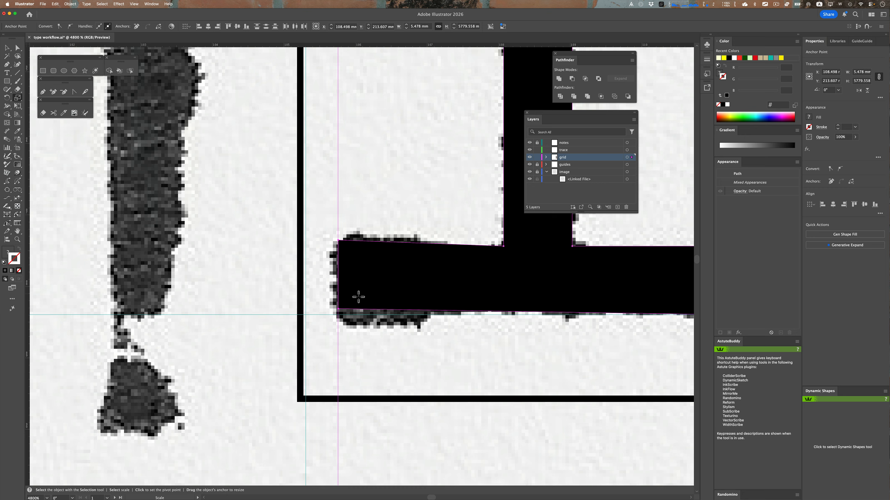
key("super+z")
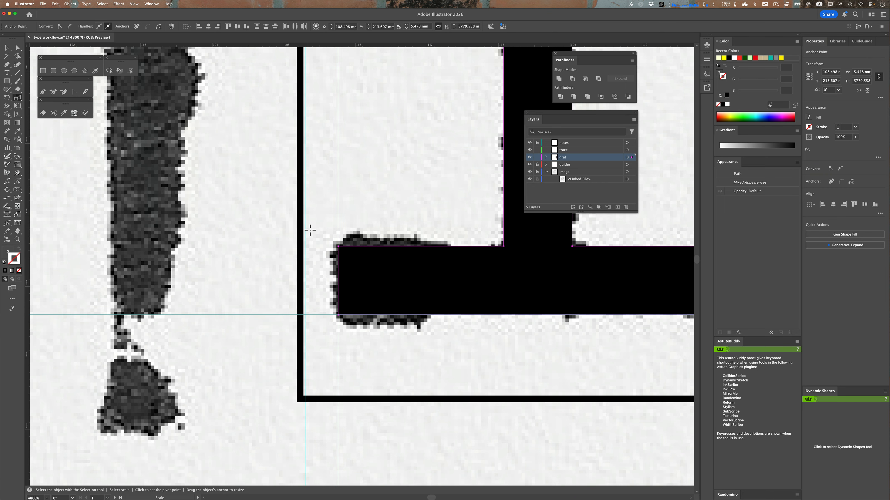
mouse_move(334, 275)
left_mouse_down()
mouse_move(336, 254)
mouse_move(333, 274)
left_mouse_up()
key("super+z")
key("s")
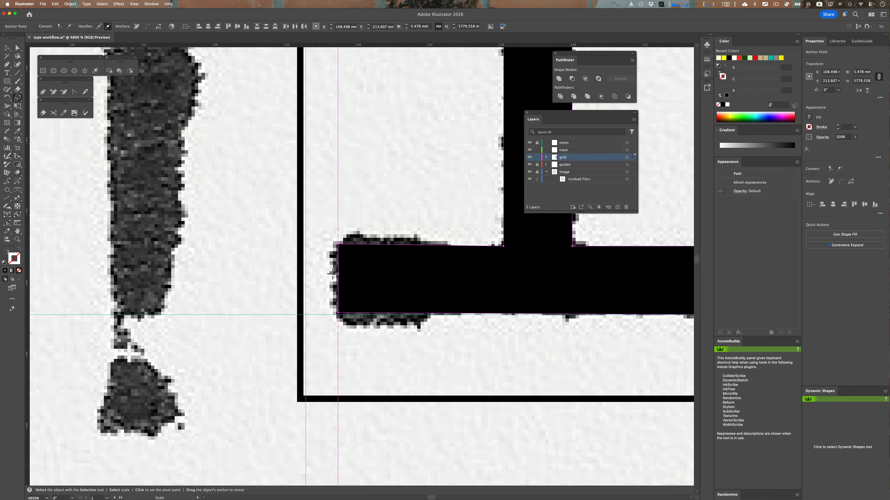
key("a")
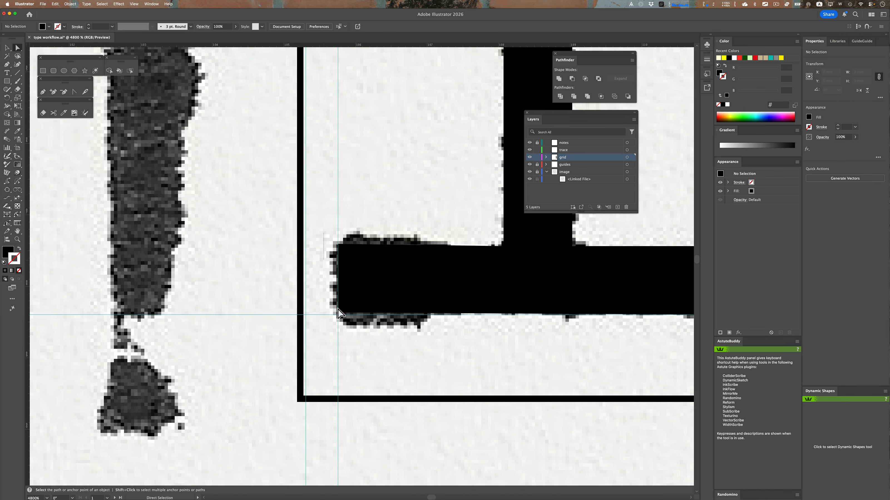
key("s")
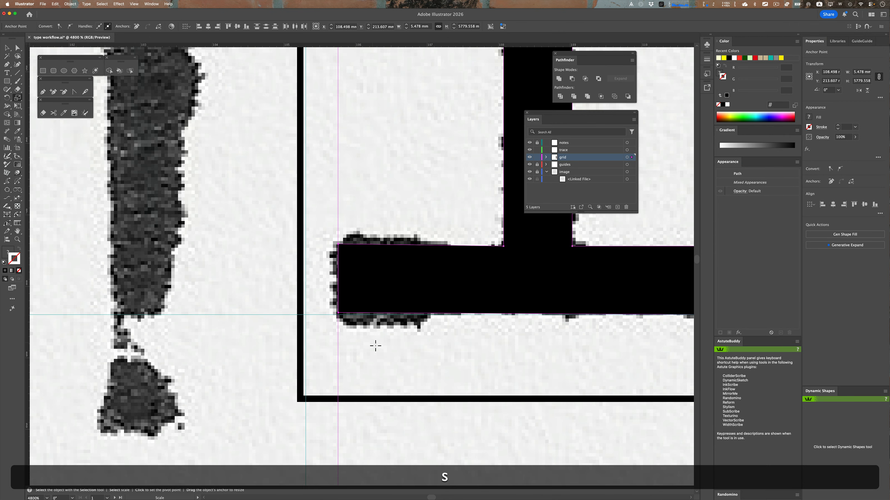
mouse_move(374, 345)
left_mouse_down()
mouse_move(410, 361)
mouse_move(377, 333)
mouse_move(375, 341)
left_mouse_up()
key("cmd+z")
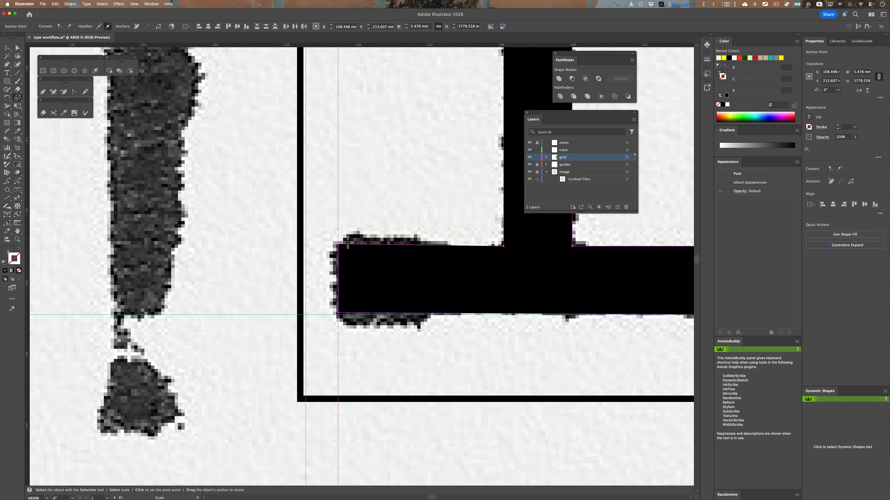
- Move the base serif's upper-left anchor point up and its lower-left one down to the ink edges with the Direct Selection tool
key("a")
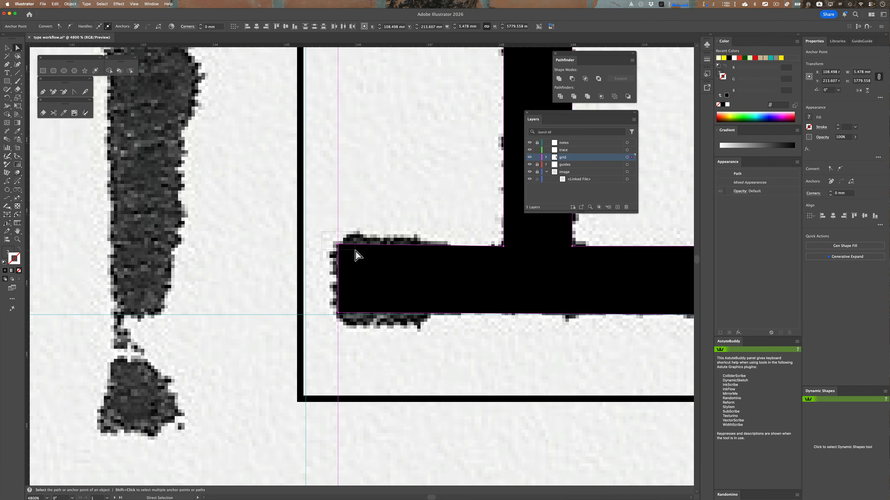
key("g")
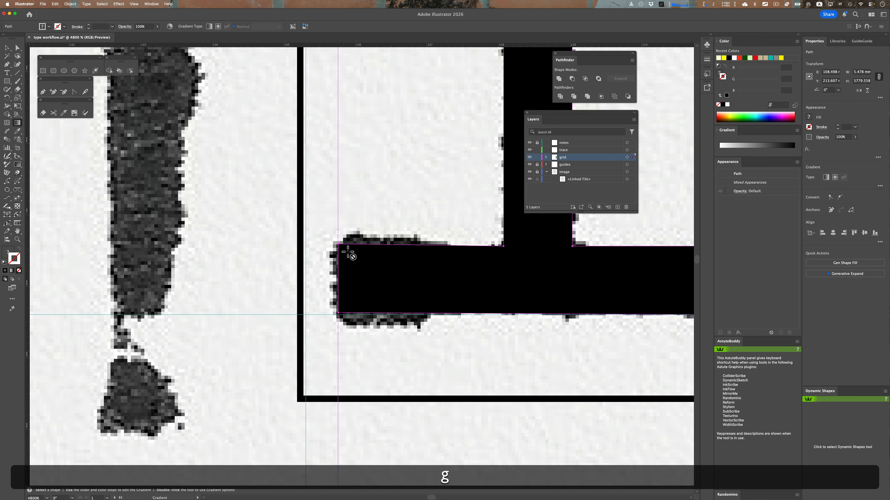
key("Escape")
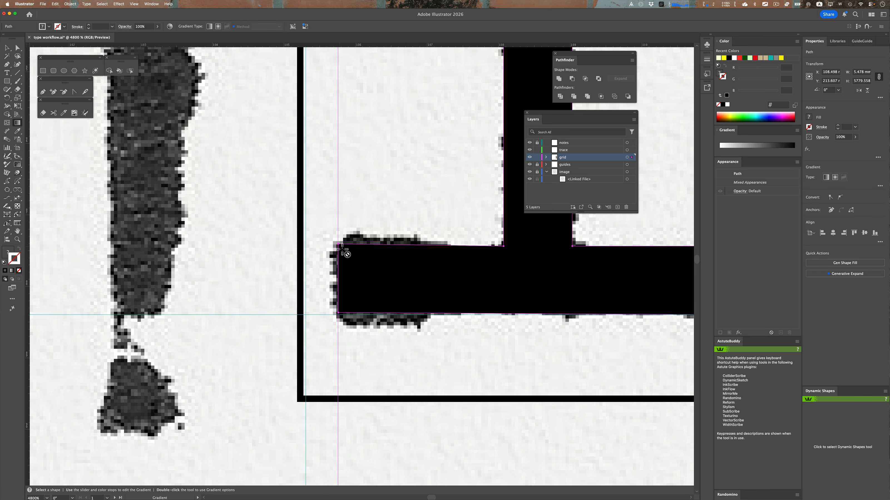
key("a")
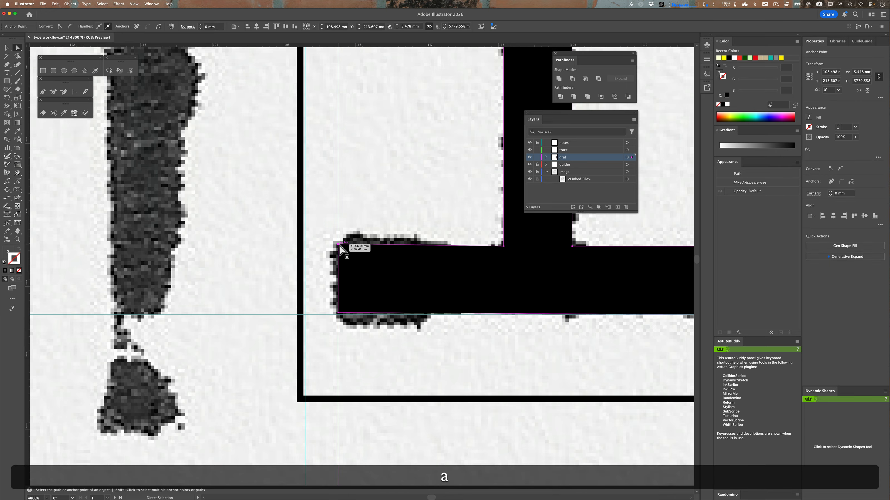
left_click_drag(338, 245, 338, 228)
left_click_drag(338, 313, 338, 323)
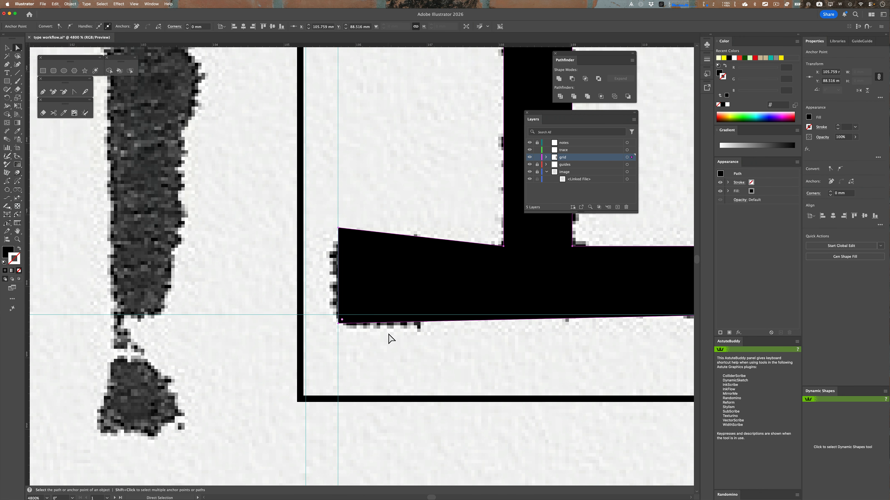
- Hide the image layer to show the flared letter i without the photo, and save the document
key("super+minus")
key("super+minus")
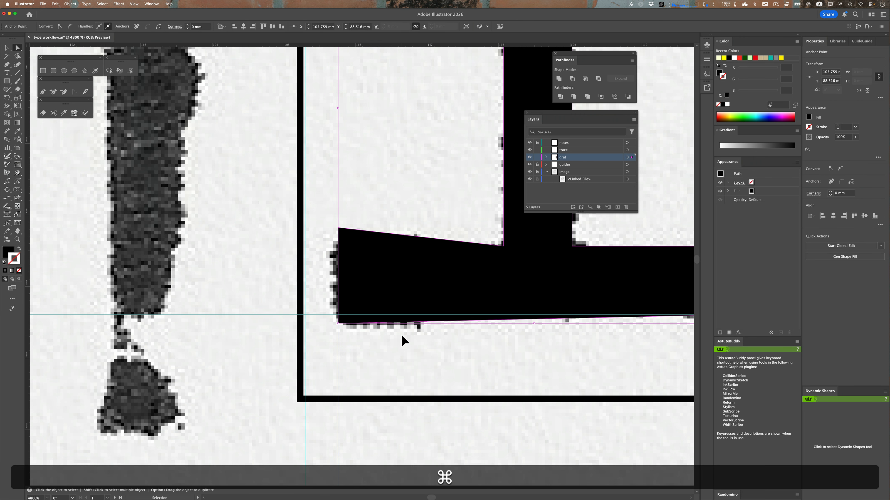
key("super+minus")
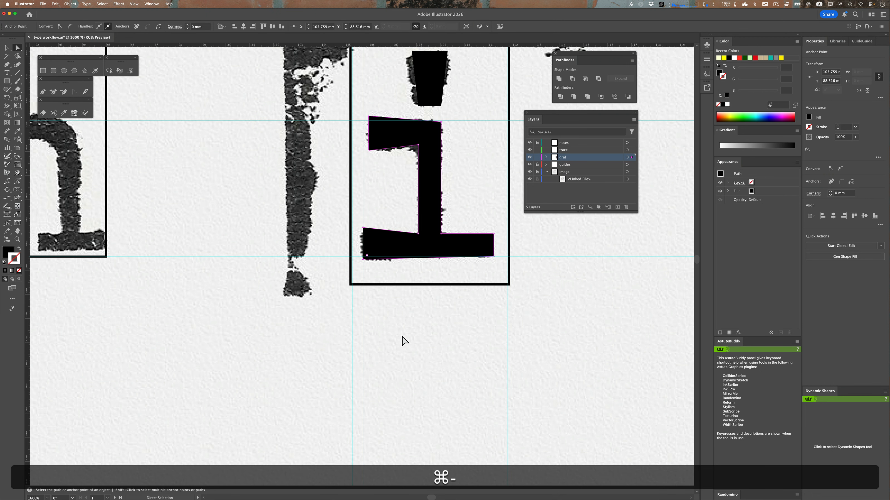
left_click_drag(463, 212, 437, 243)
key("super+equal")
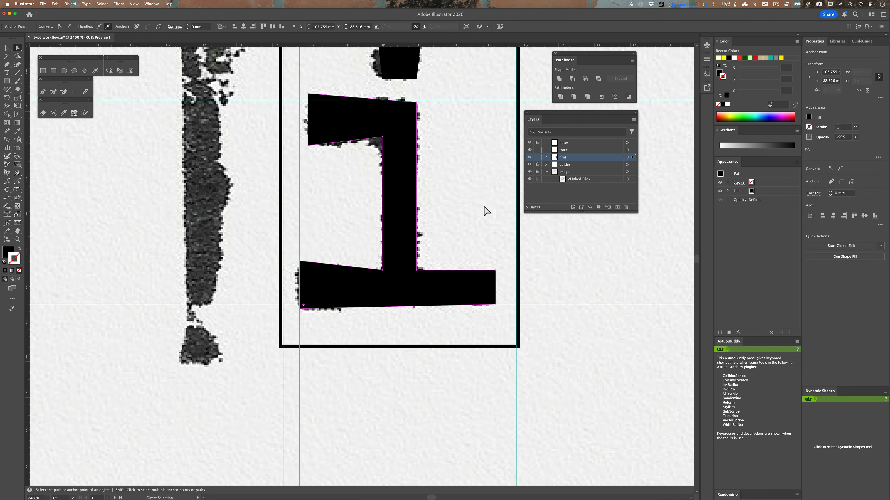
left_click(530, 172)
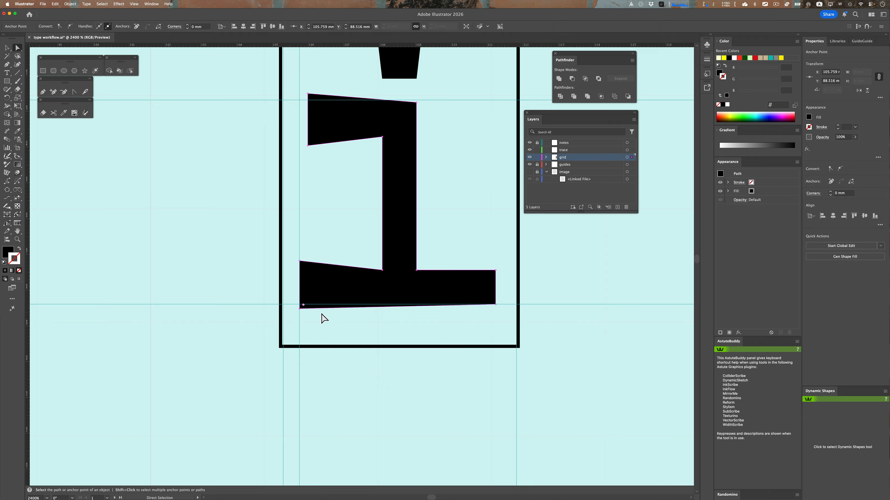
key("super+s")
- Frame the whole letter i with its dot in its cell and make the trace layer active
scroll(372, 282, "up", 2)
scroll(372, 283, "down", 3)
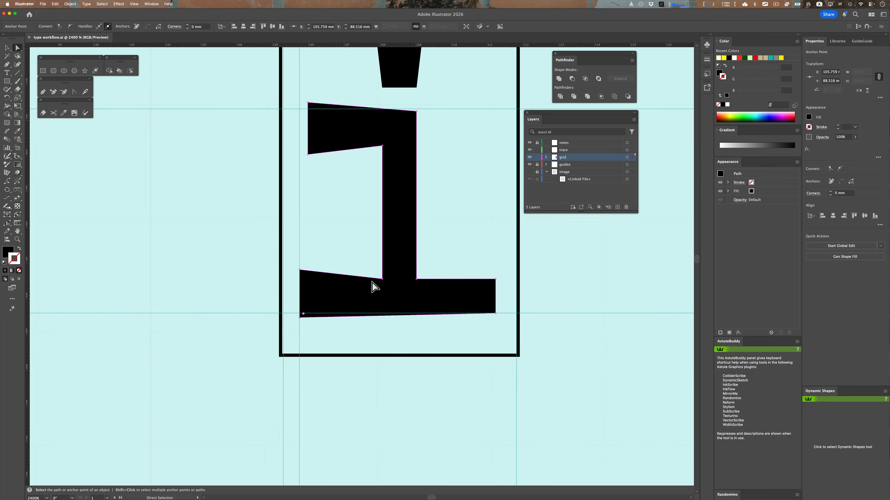
key("space")
left_click_drag(421, 219, 383, 245)
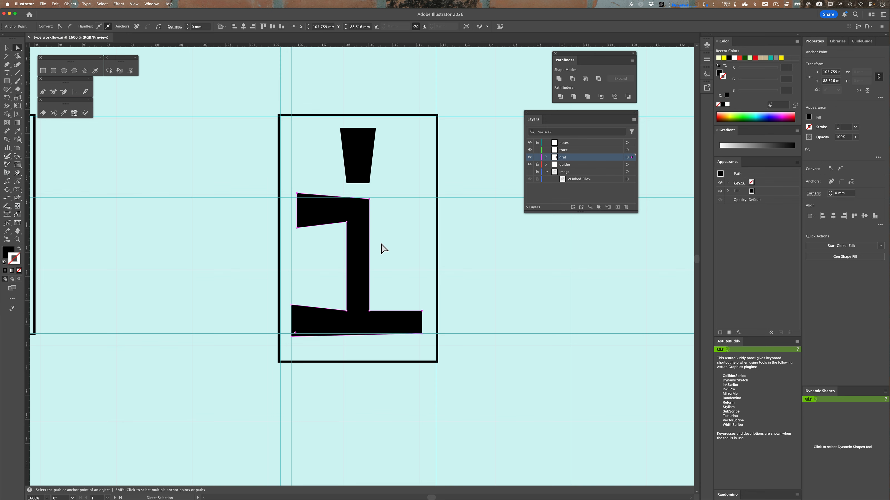
left_click(576, 151)
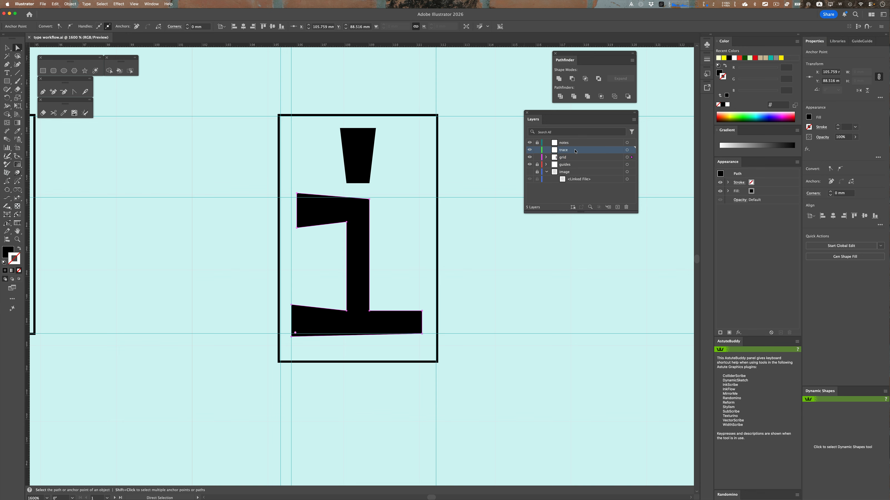
- Move the letter i's dot and body paths from the grid layer to the trace layer and check that layer's contents
left_click(530, 150)
key("v")
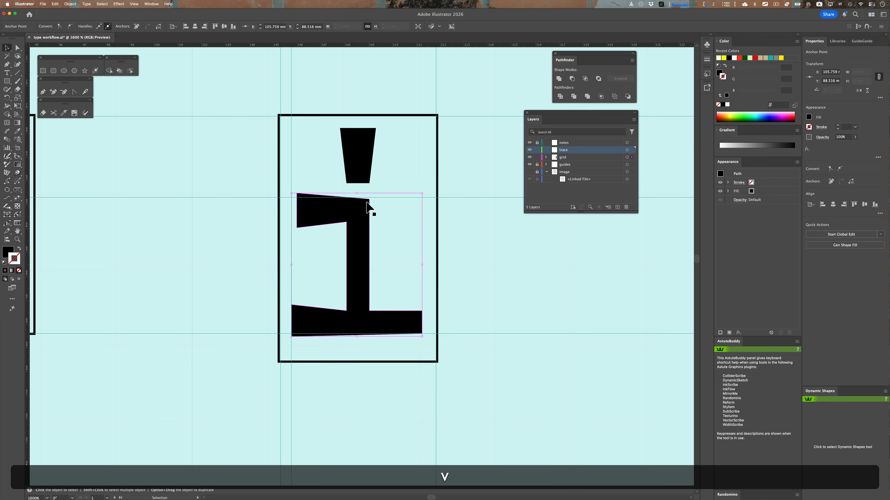
left_click(368, 177)
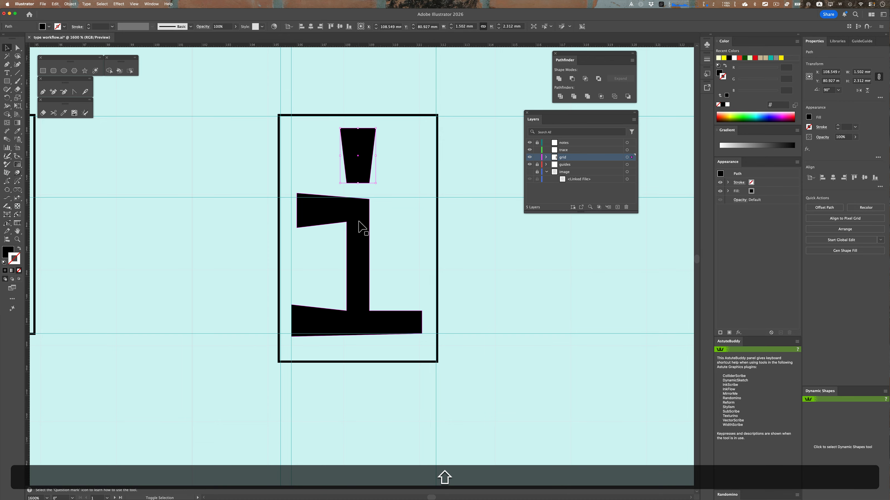
left_click(358, 221, "shift")
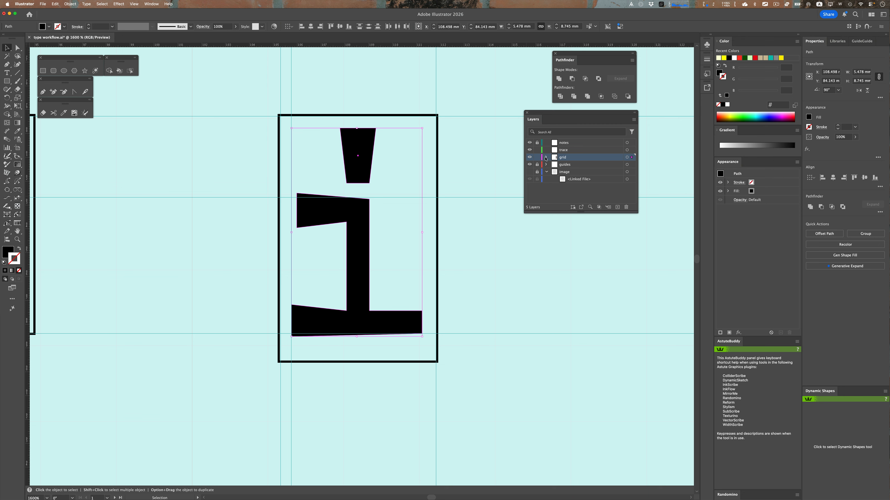
left_click(530, 158)
left_click(530, 157)
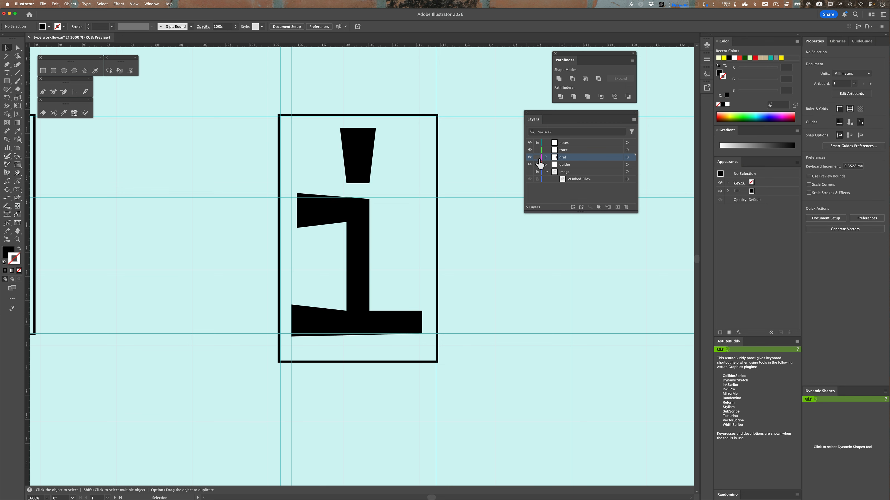
left_click(351, 215)
left_click(365, 165, "shift")
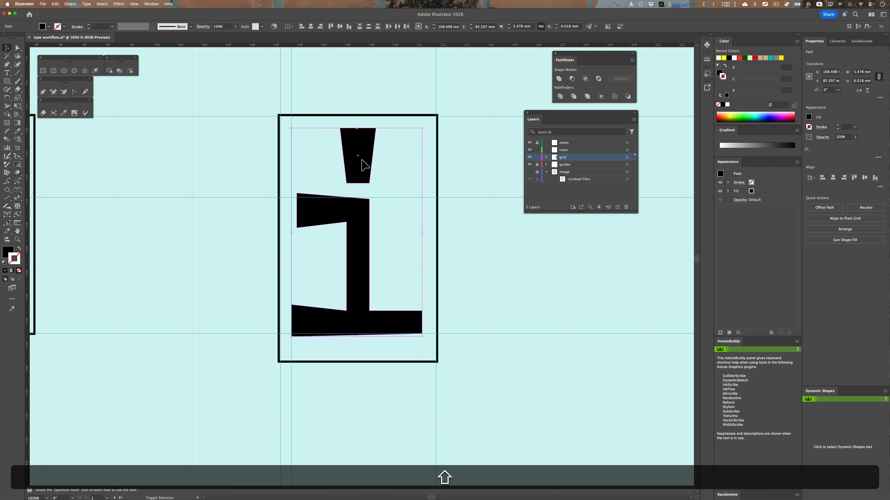
left_click(547, 157)
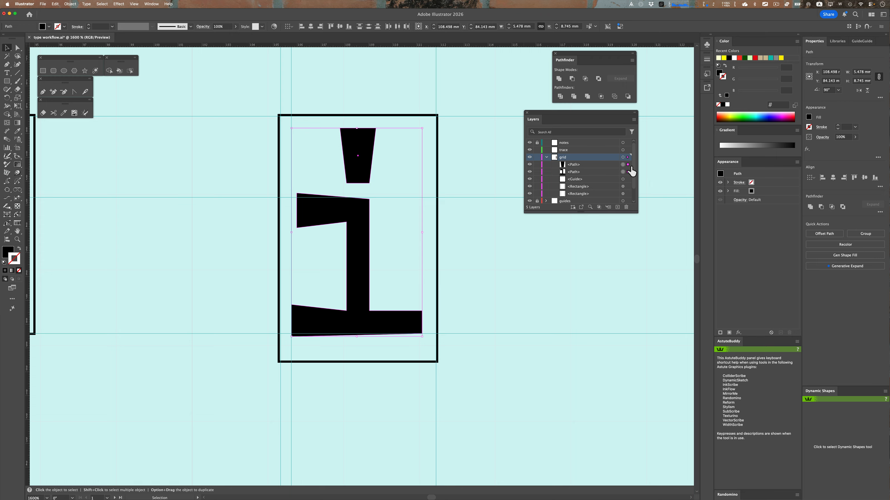
left_click(589, 168, "alt")
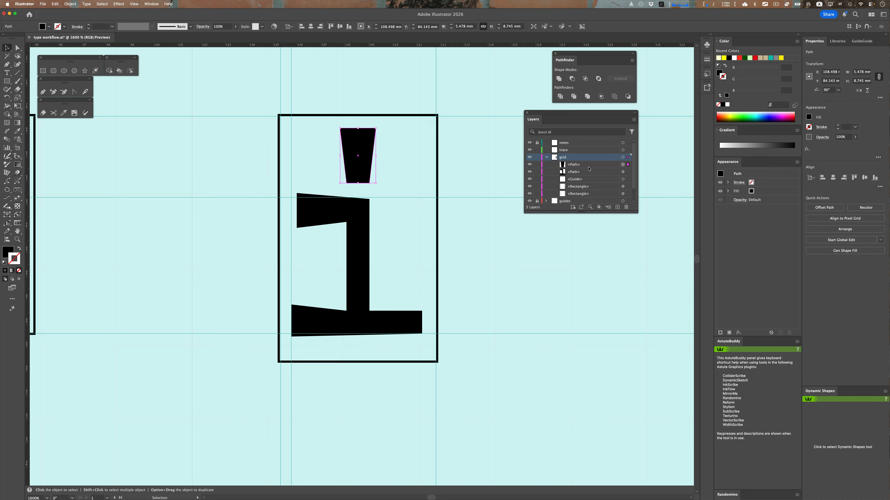
mouse_move(589, 168)
left_mouse_down()
mouse_move(591, 155)
mouse_move(588, 167)
mouse_move(582, 153)
left_mouse_up()
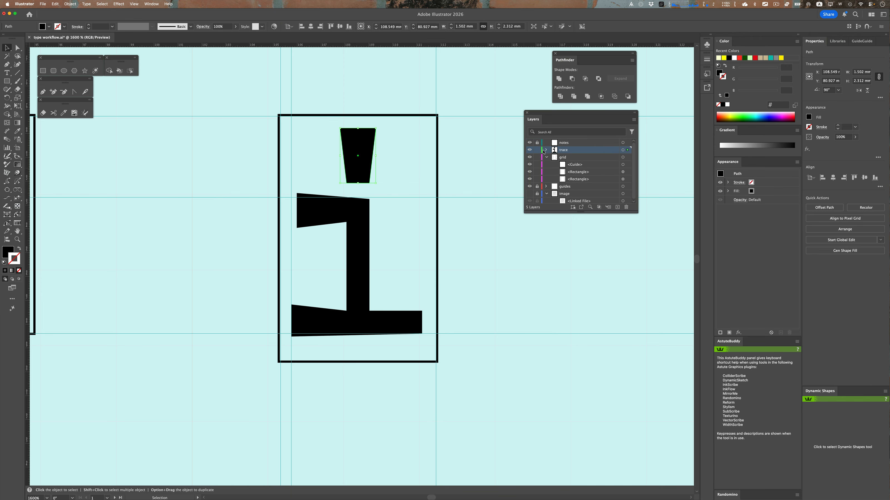
left_click(545, 151)
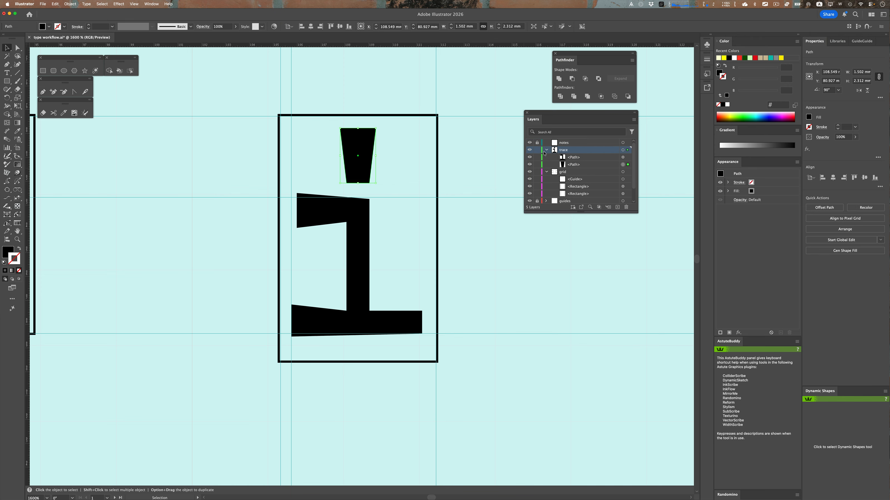
left_click(530, 150)
left_click(530, 150)
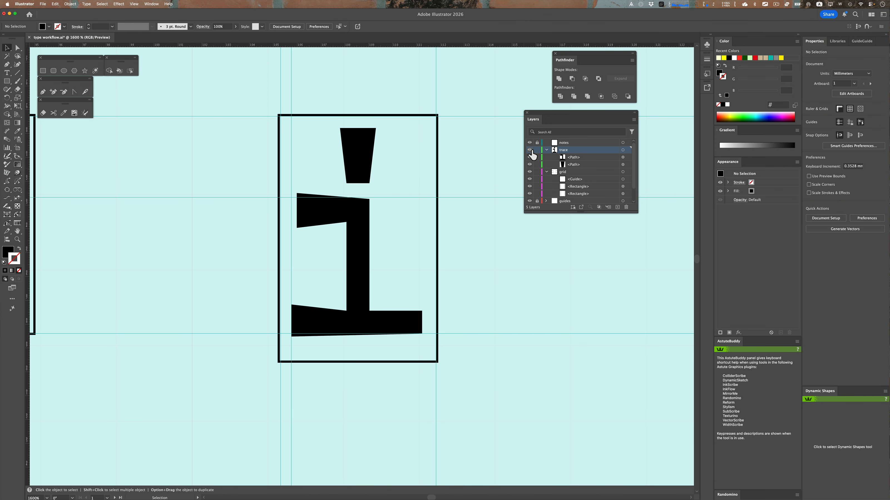
- Lock the grid layer, check its visibility against the traced letter, and save the document
left_click(537, 172)
left_click(531, 172)
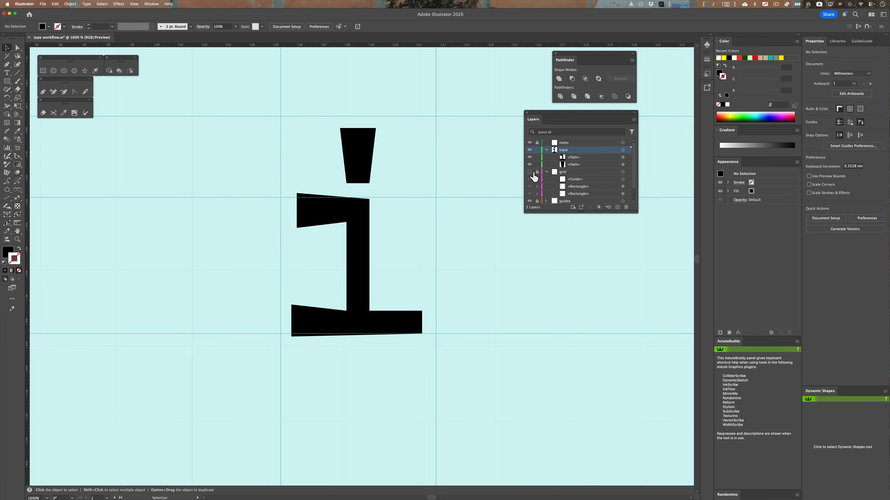
left_click(531, 173)
left_click(532, 172)
left_click(531, 172)
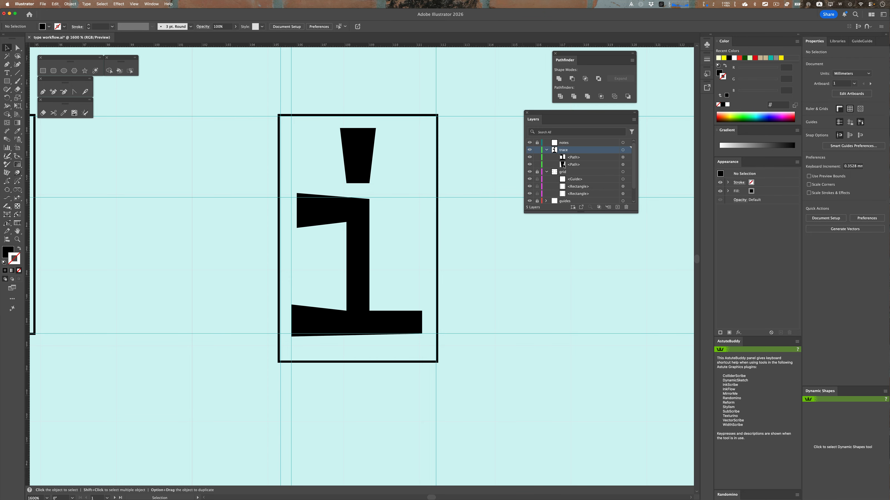
left_click(575, 159)
left_click(575, 163)
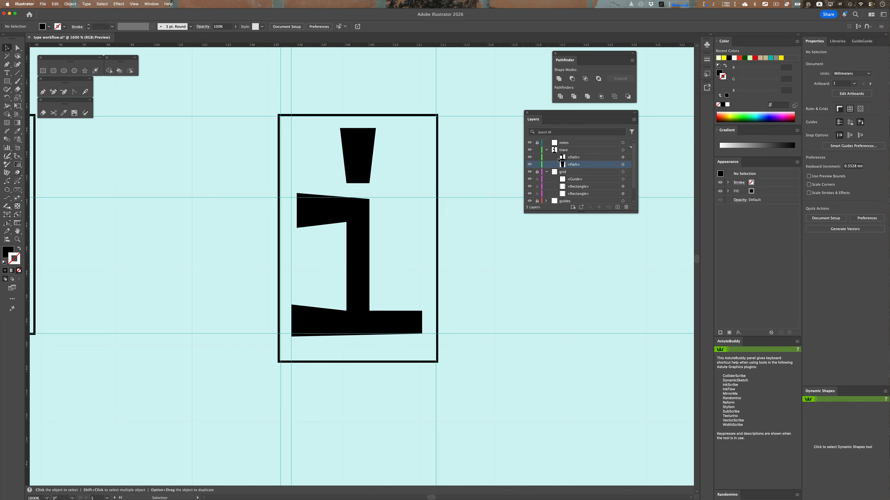
key("super+s")
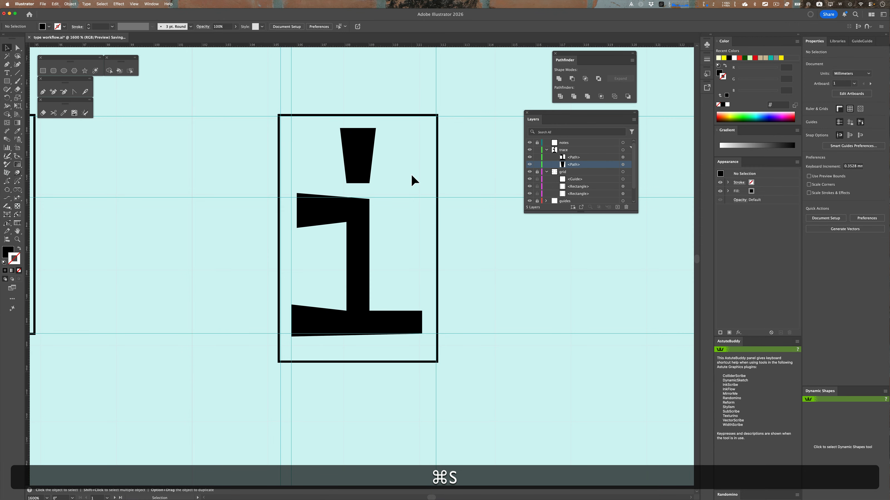
- Round all corners of the letter i's dot and body together to about 0.349 mm using the live corner widgets
left_click(342, 217)
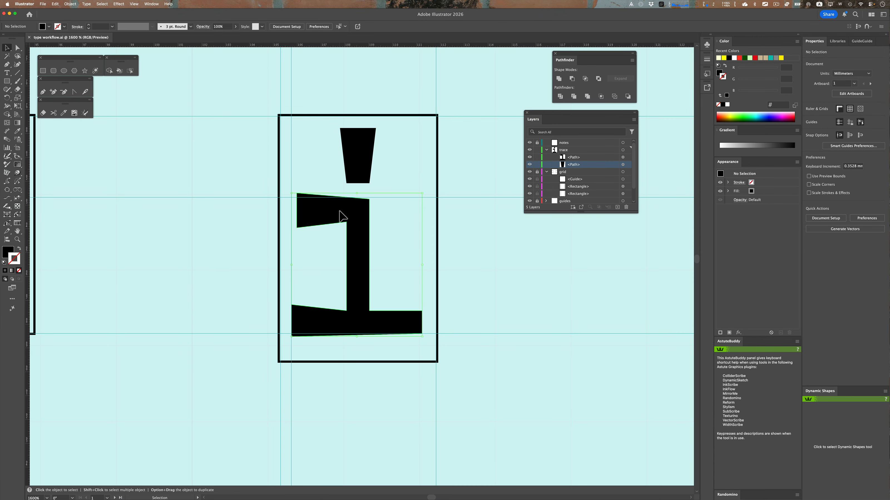
left_click(361, 169, "shift")
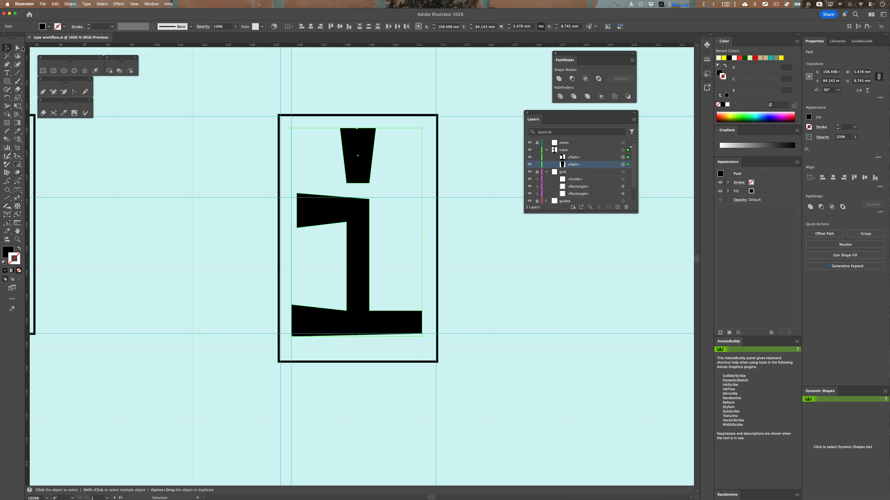
key("a")
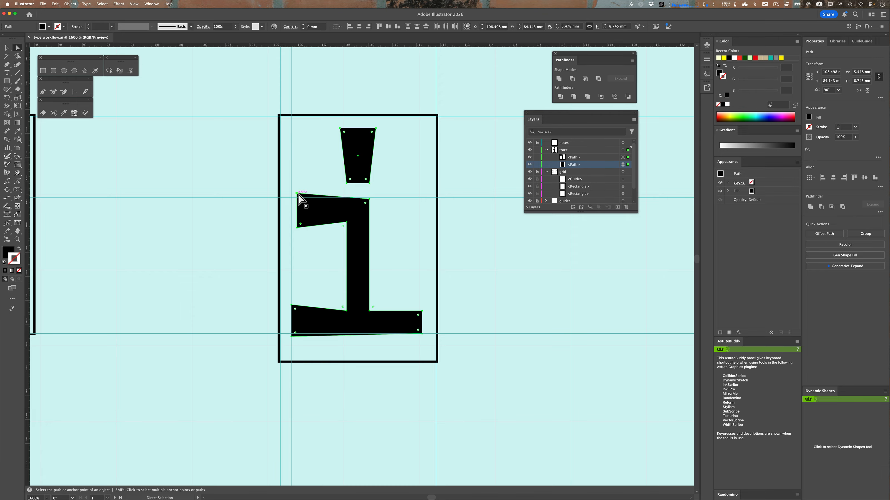
left_click(347, 222)
left_click(134, 4)
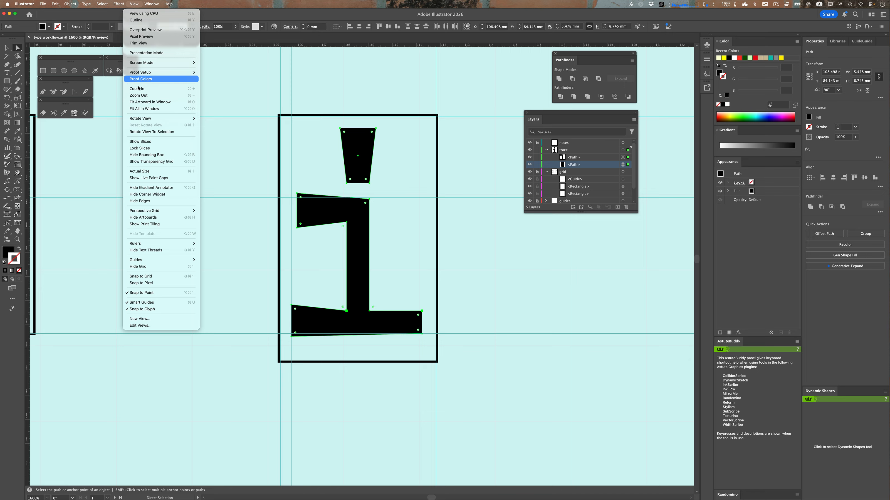
left_click(166, 195)
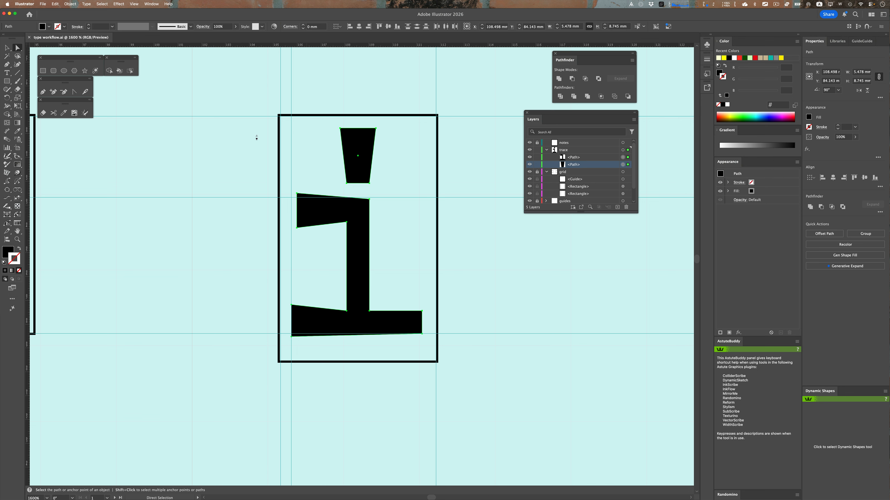
left_click(135, 4)
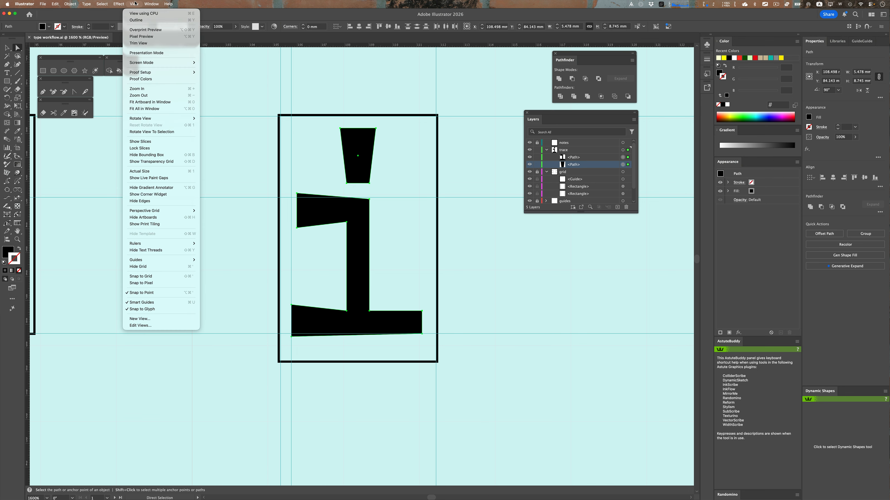
left_click(151, 195)
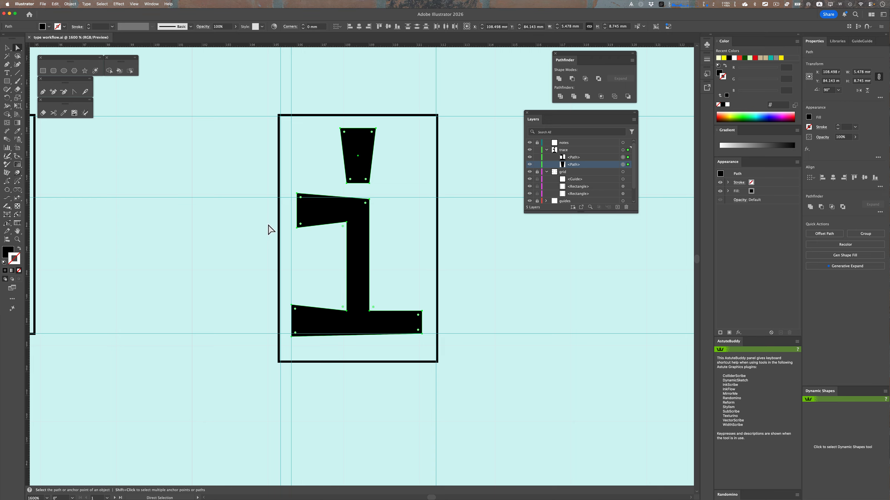
left_click_drag(301, 224, 311, 225)
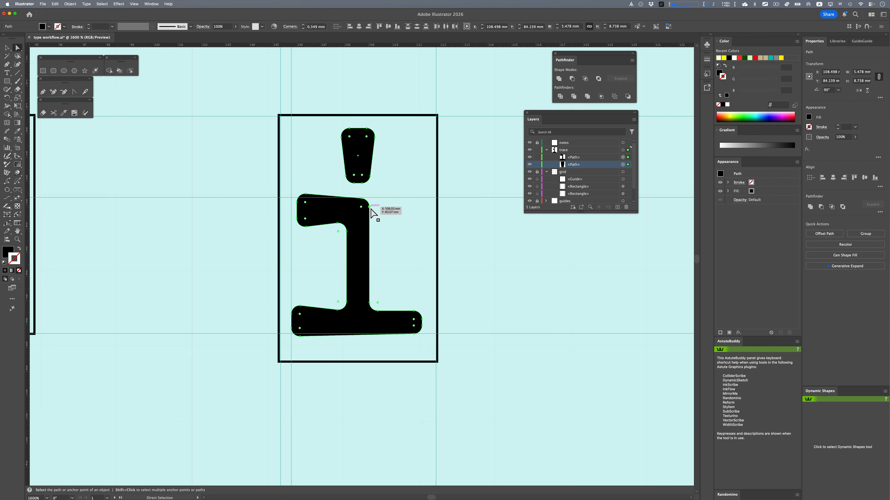
left_click(404, 218)
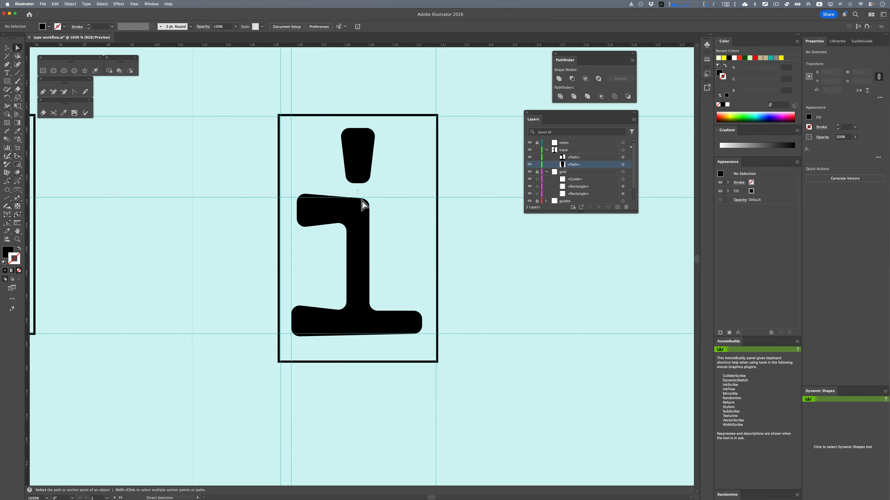
- Increase the rounding of the stem's upper-right corner to about 0.478 mm and save the document
left_click(371, 218)
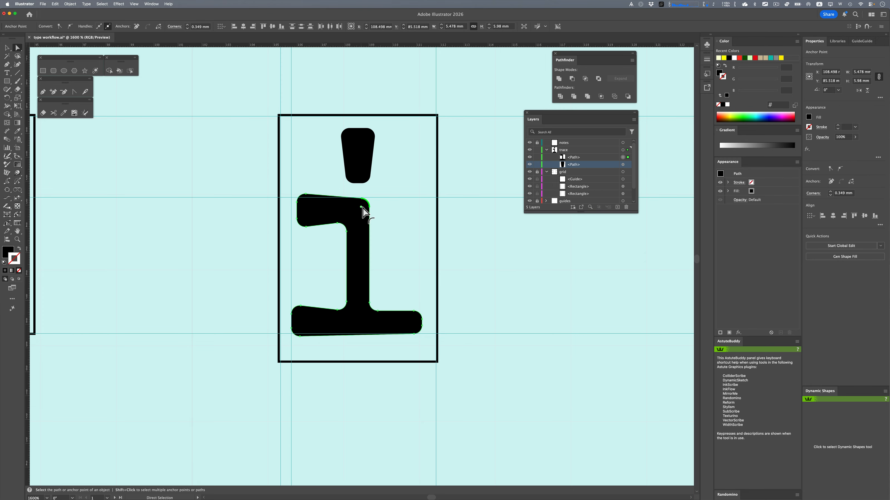
left_click_drag(362, 207, 357, 210)
key("super+s")
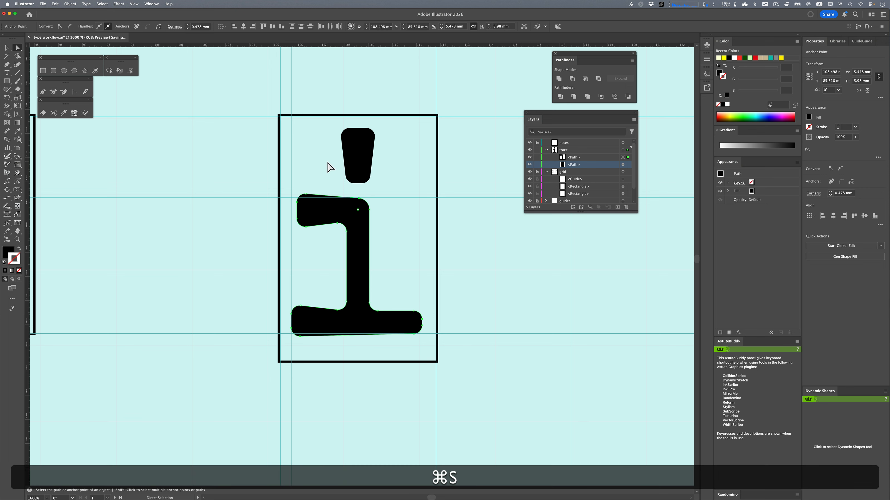
- Look for the Fontself Maker extension among the installed extensions, with the letter deselected
key("v")
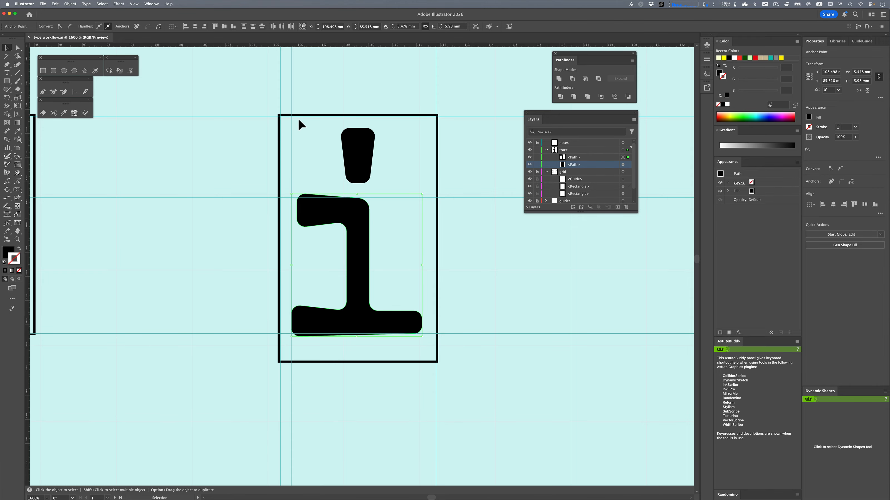
left_click(151, 3)
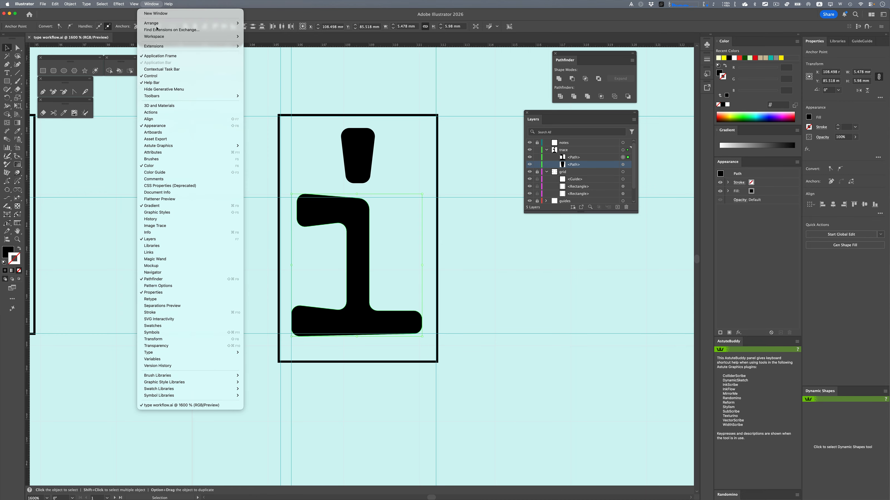
mouse_move(161, 48)
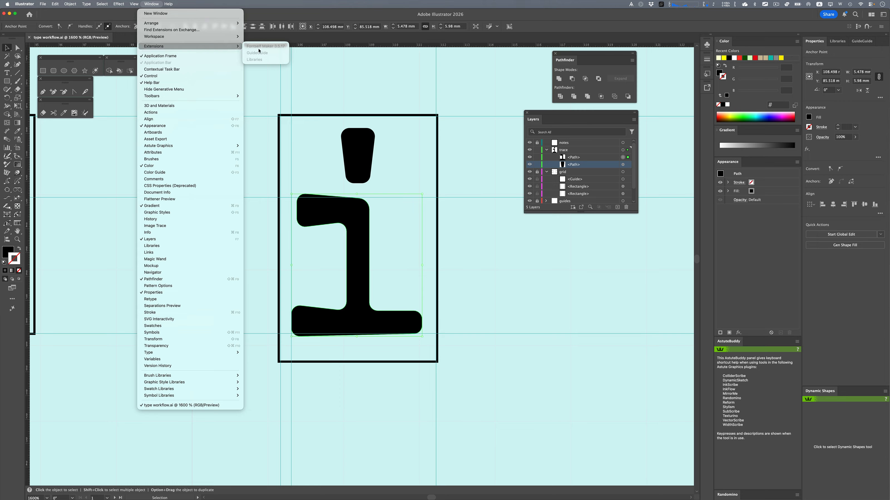
left_click(298, 105)
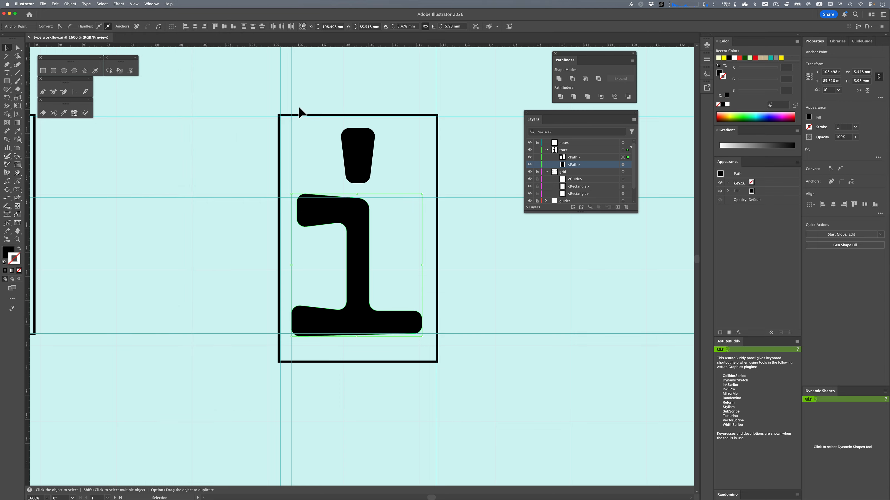
left_click(304, 113)
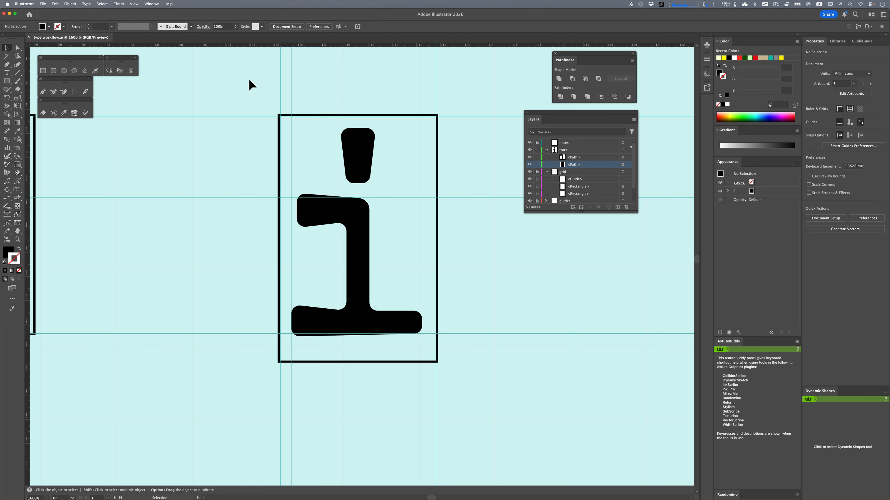
left_click(145, 2)
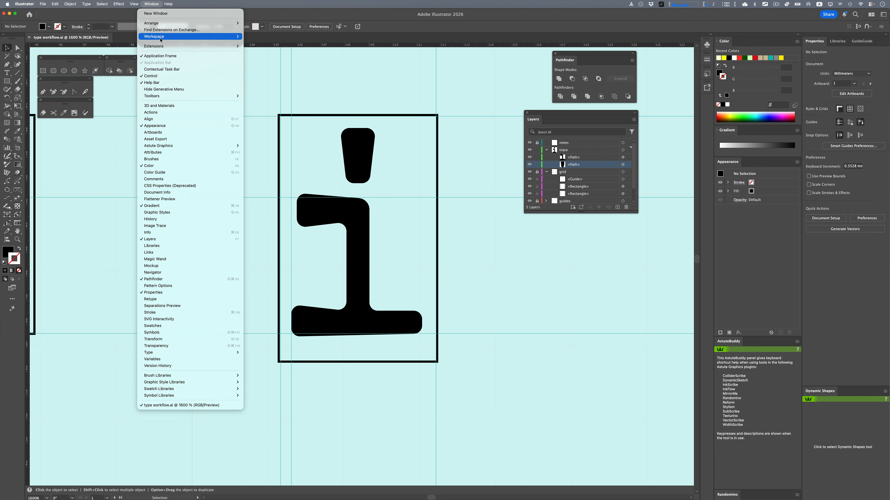
mouse_move(163, 47)
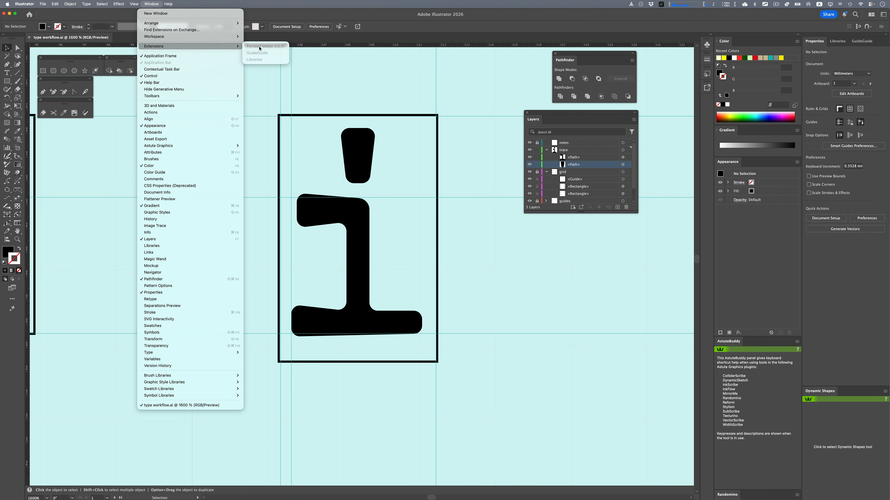
left_click(309, 99)
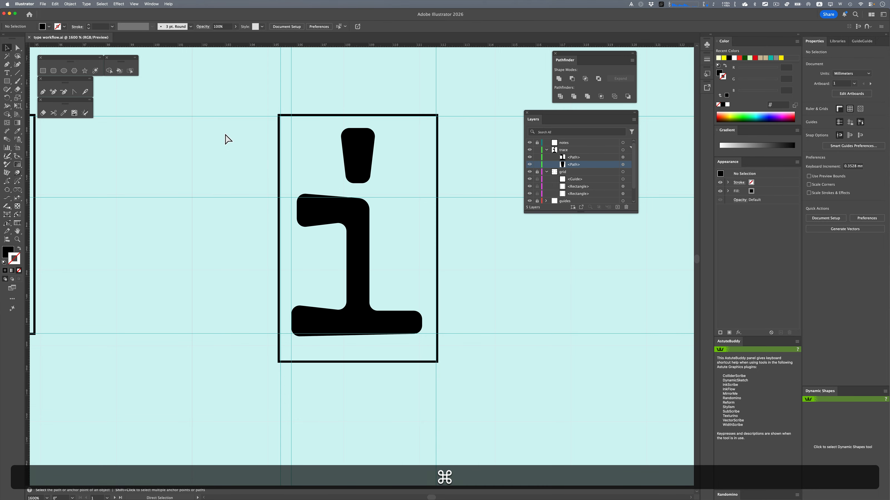
- Save the document and recheck the installed extensions for Fontself Maker
scroll(225, 134, "right", 3)
key("super+s")
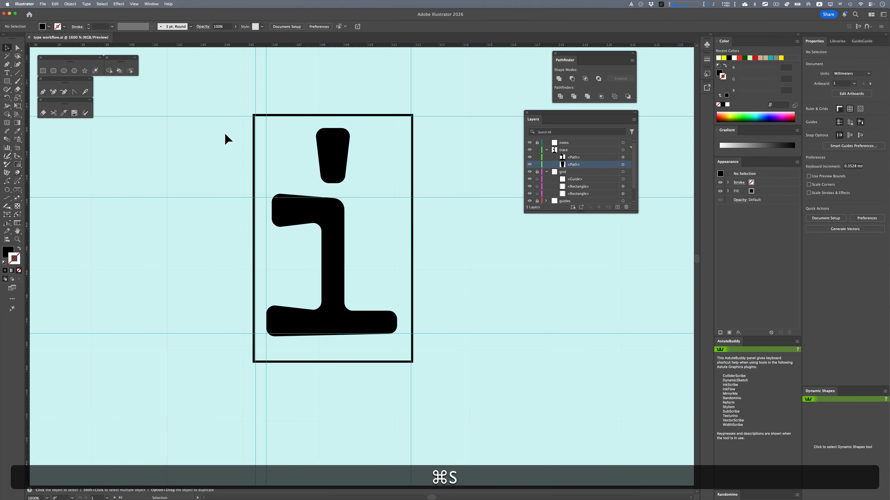
left_click(151, 4)
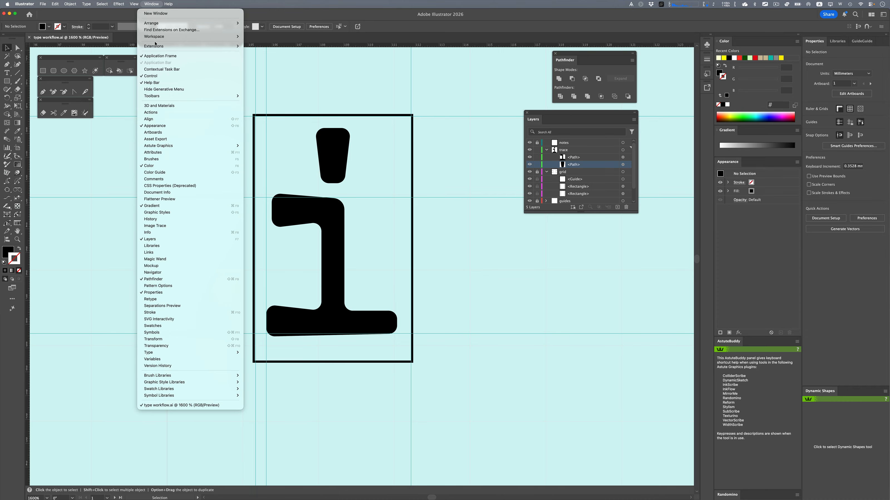
mouse_move(155, 46)
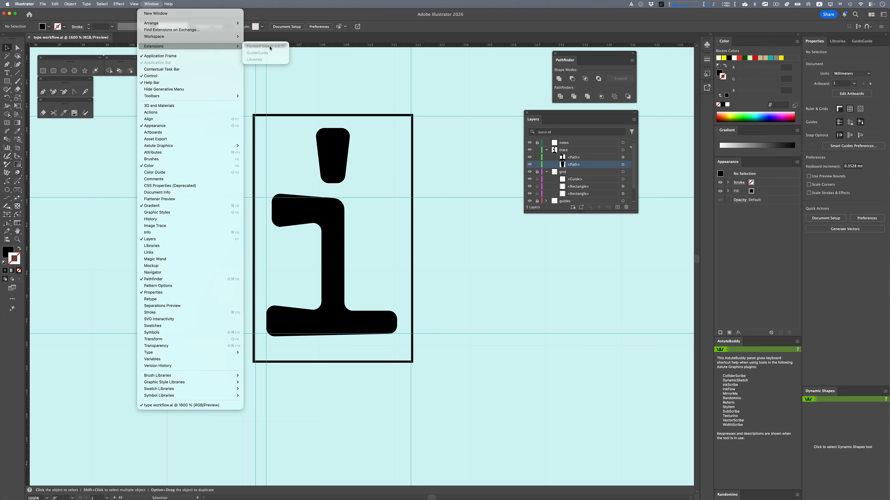
left_click(319, 117)
- Unite the letter i's dot and body with the Pathfinder Unite operation and deselect the result
left_click(337, 141)
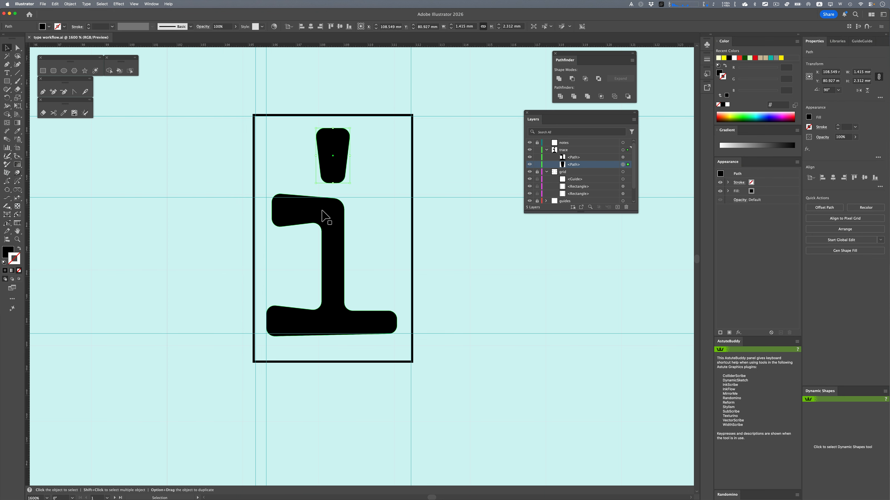
left_click(324, 216, "shift")
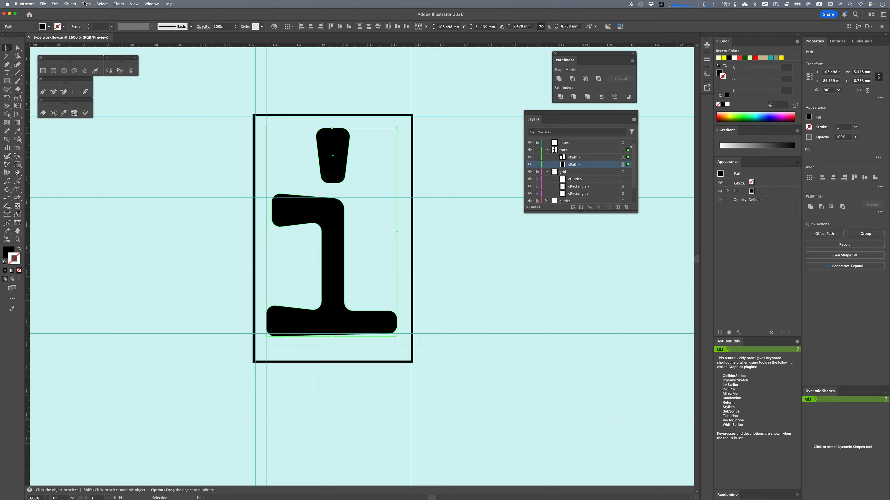
left_click(72, 3)
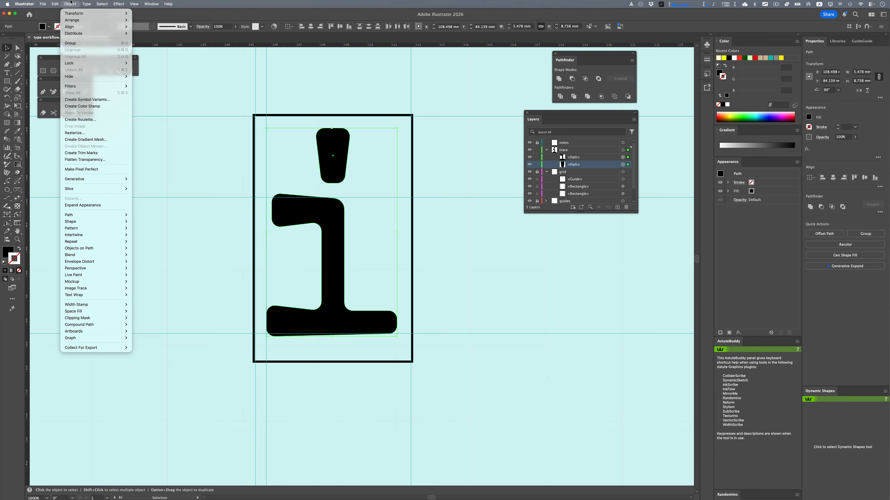
left_click(70, 4)
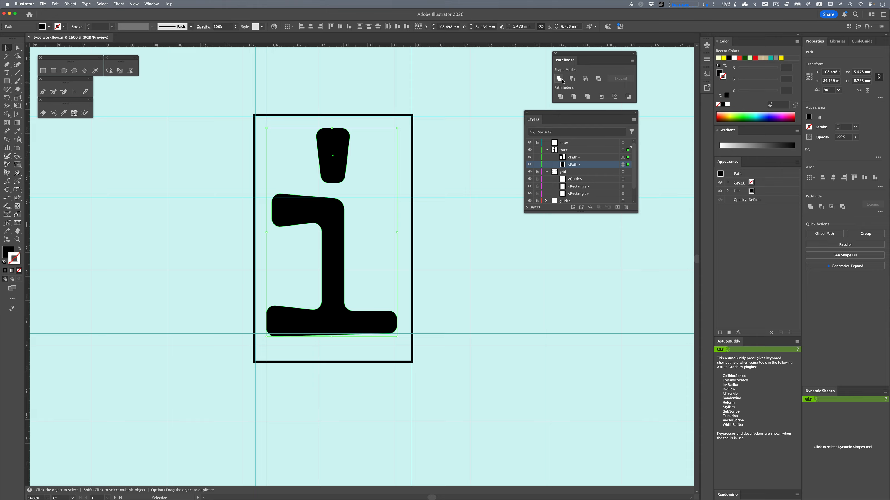
left_click(559, 79)
left_click(439, 240)
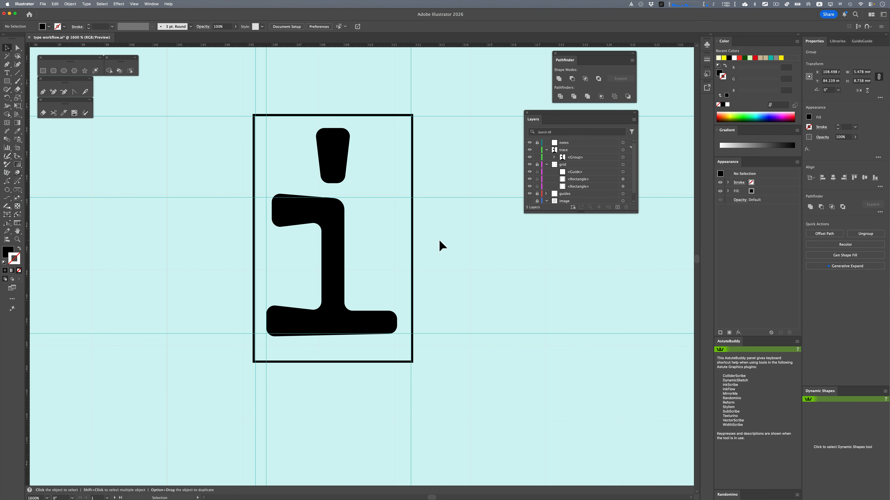
- Inspect the united letter i's live corner widgets with the Direct Selection tool and deselect the letter
left_click(339, 210)
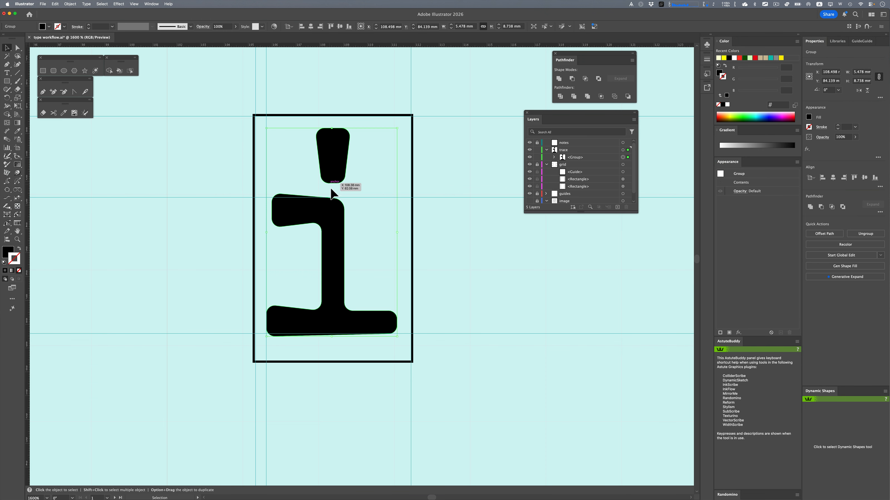
key("a")
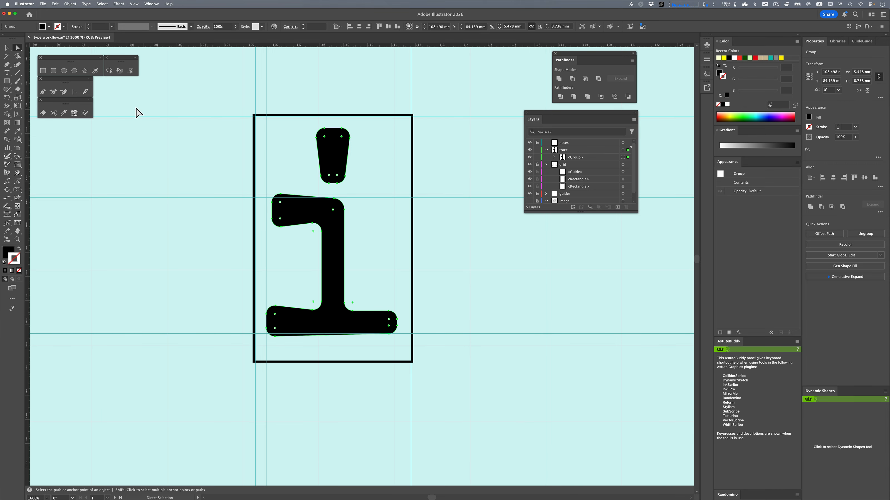
left_click(6, 48)
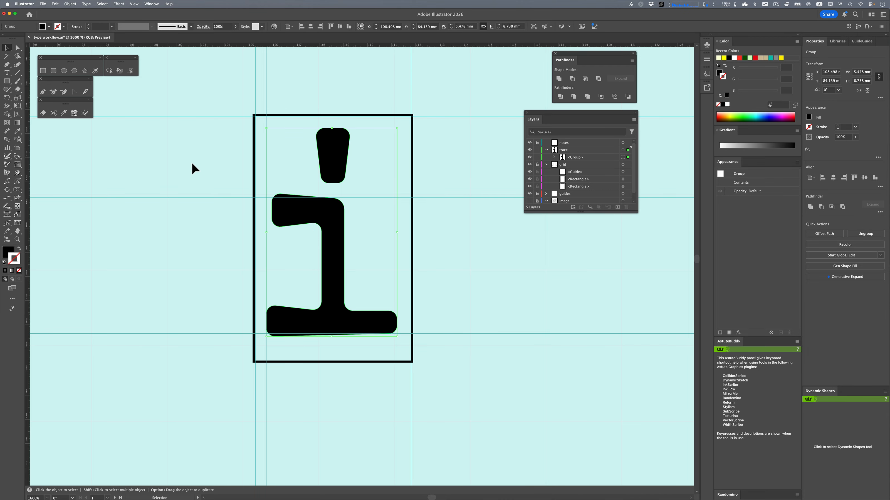
left_click(184, 171)
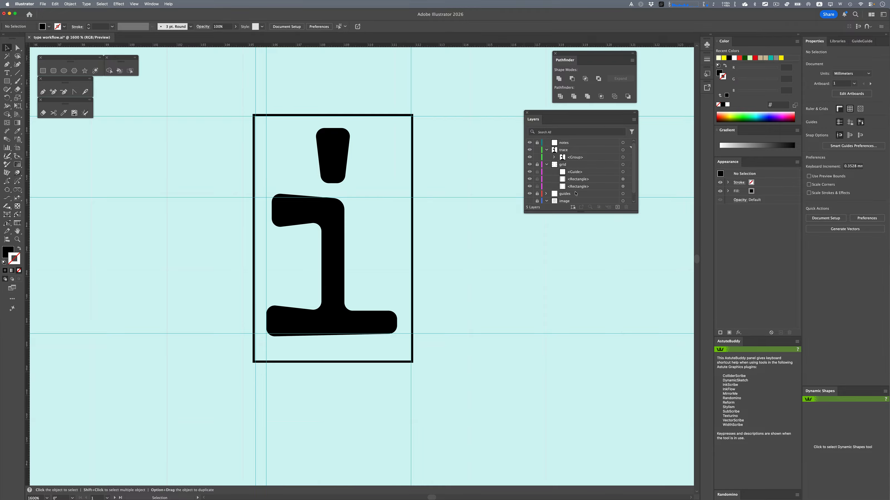
- Enlarge the Layers panel, make the trace layer active, save the document, and hide the grid and guides layers
left_click_drag(566, 212, 561, 239)
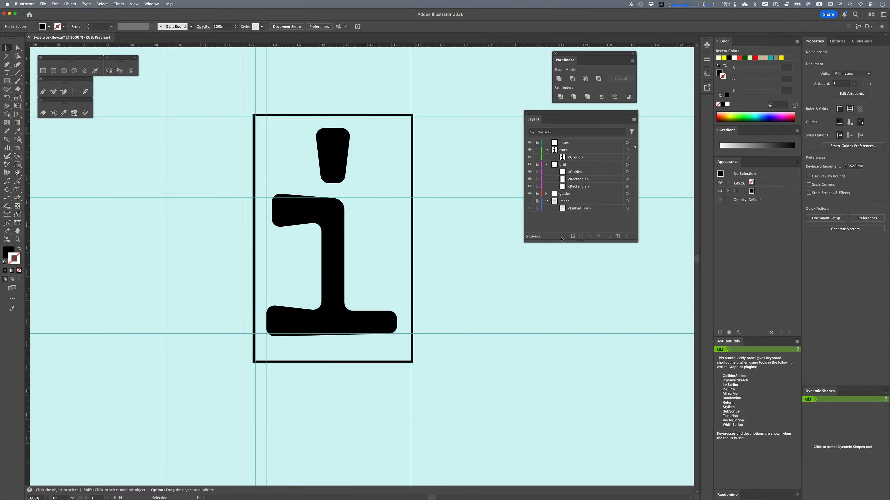
left_click(573, 150)
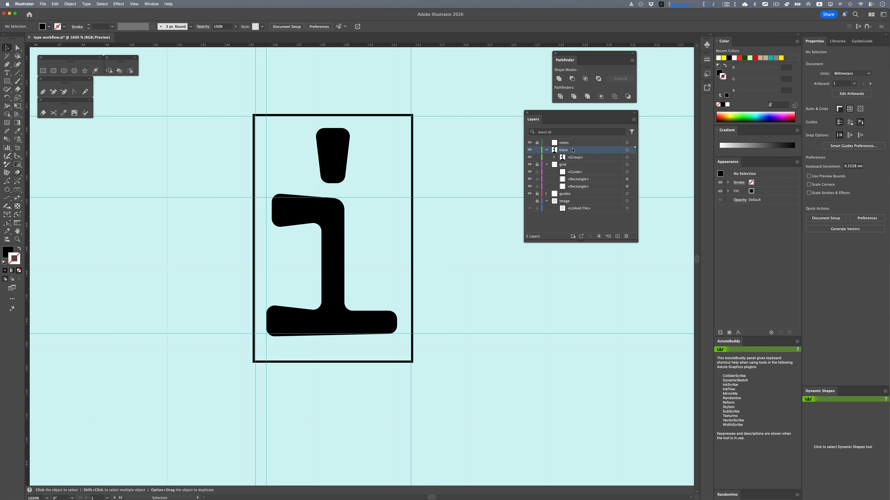
key("super+s")
left_click(529, 165)
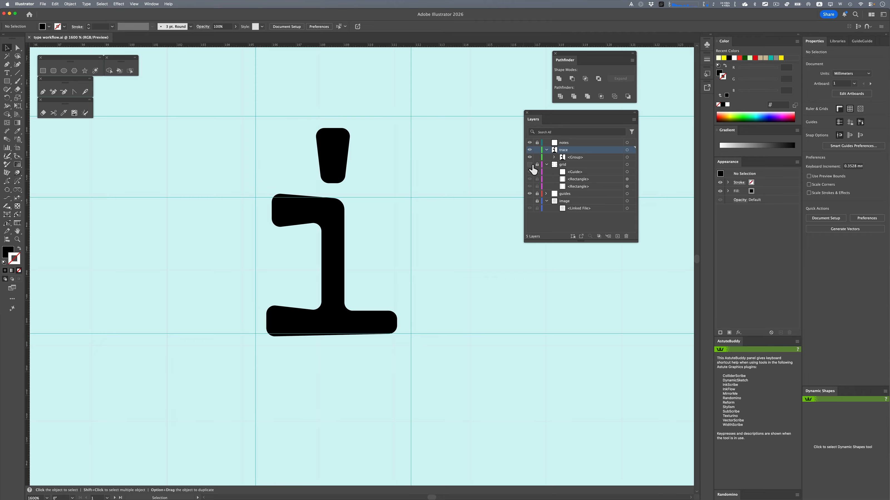
left_click(530, 194)
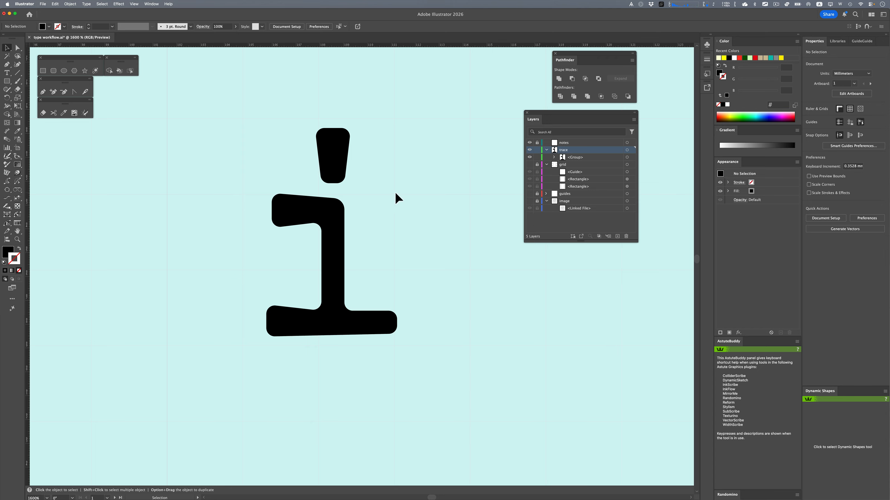
- Check the extensions for Fontself Maker with the grid and guides hidden, and select the grouped letter i
left_click(148, 3)
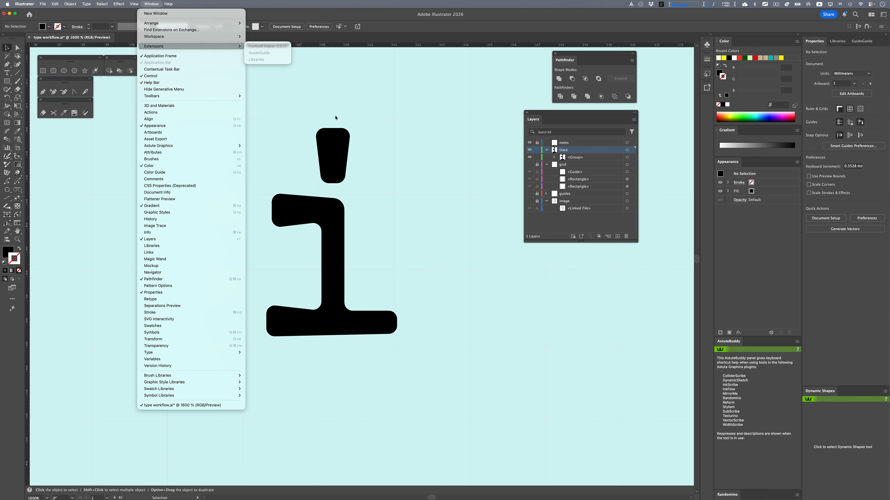
left_click(377, 158)
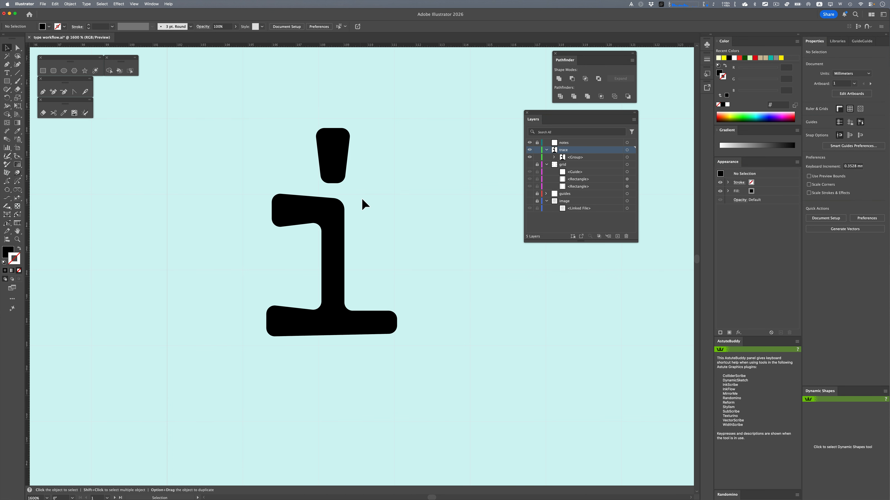
left_click(332, 219)
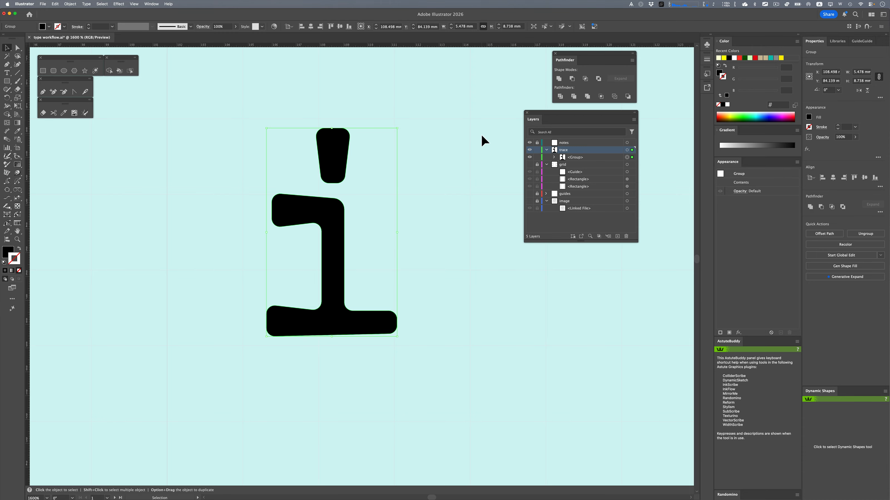
key("ctrl+alt")
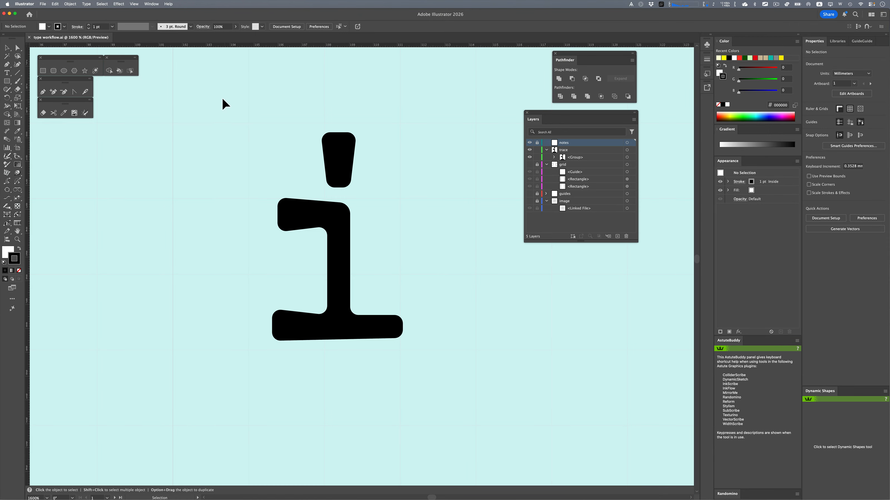
- Open the Fontself Maker 3.5.17 extension and place its window beside the letter i
left_click(156, 5)
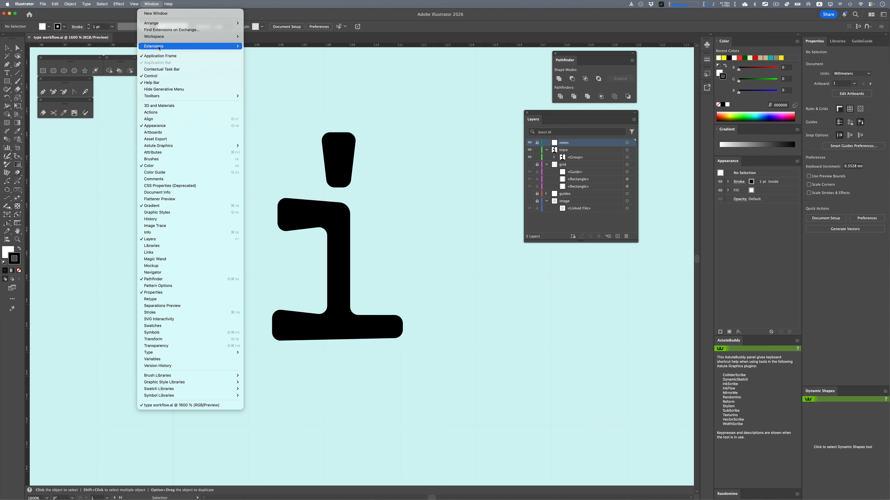
mouse_move(227, 46)
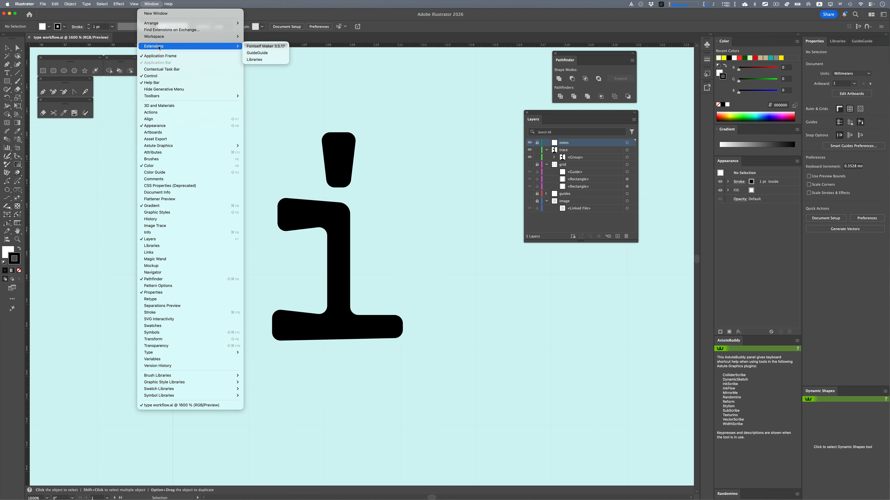
left_click(273, 47)
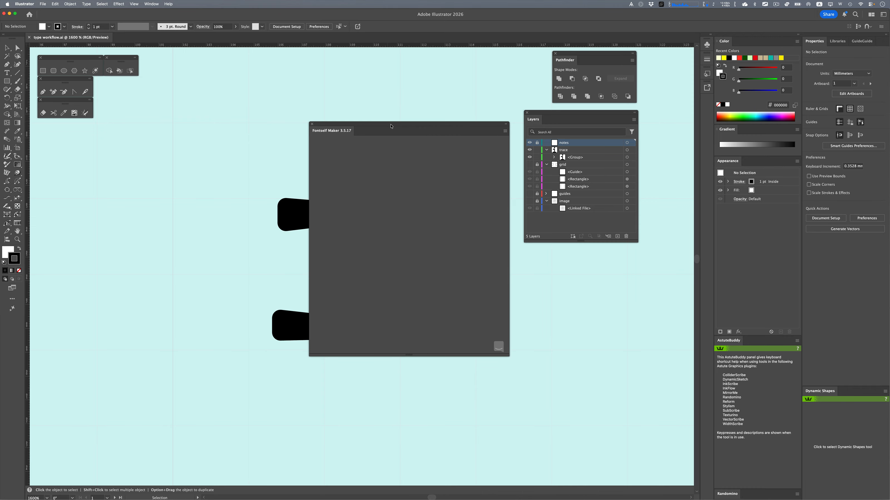
left_click_drag(390, 126, 130, 133)
- Create a Fontself glyph for the character i from the grouped letter shape, undoing any accidental shift of the artwork
left_click(316, 219)
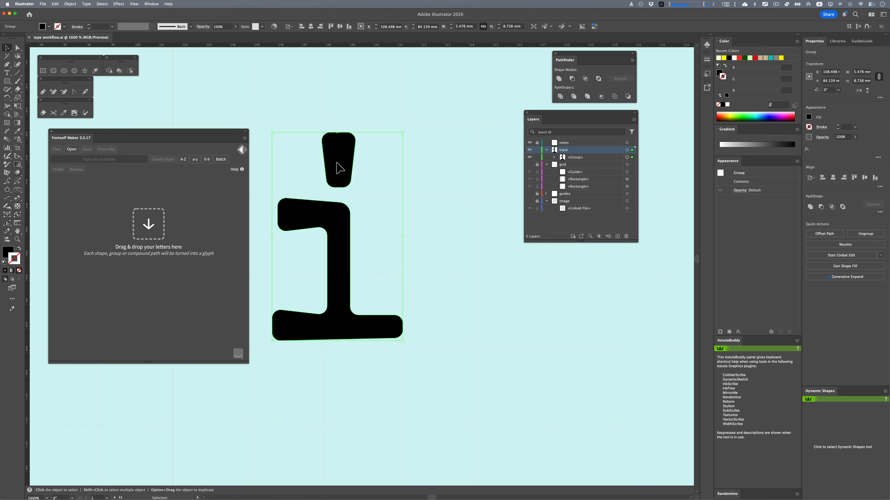
mouse_move(338, 163)
left_mouse_down()
mouse_move(341, 172)
mouse_move(339, 161)
left_mouse_up()
key("super+z")
left_click(94, 160)
type("i")
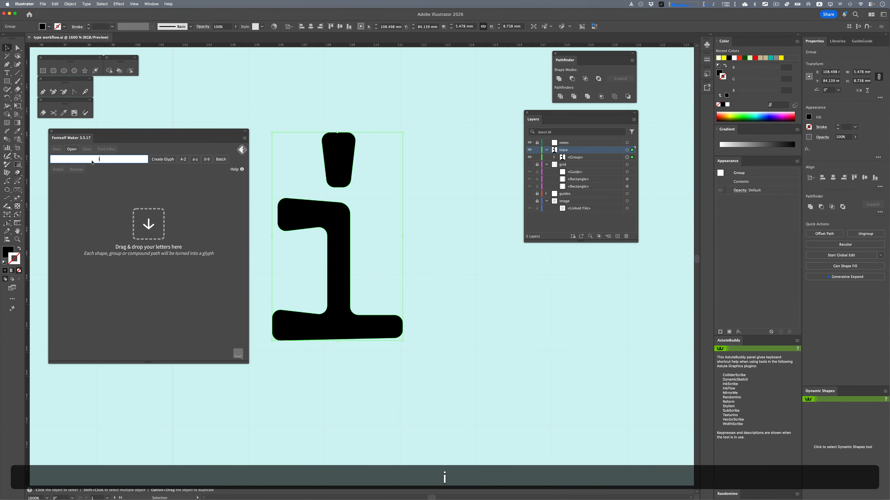
left_click(166, 160)
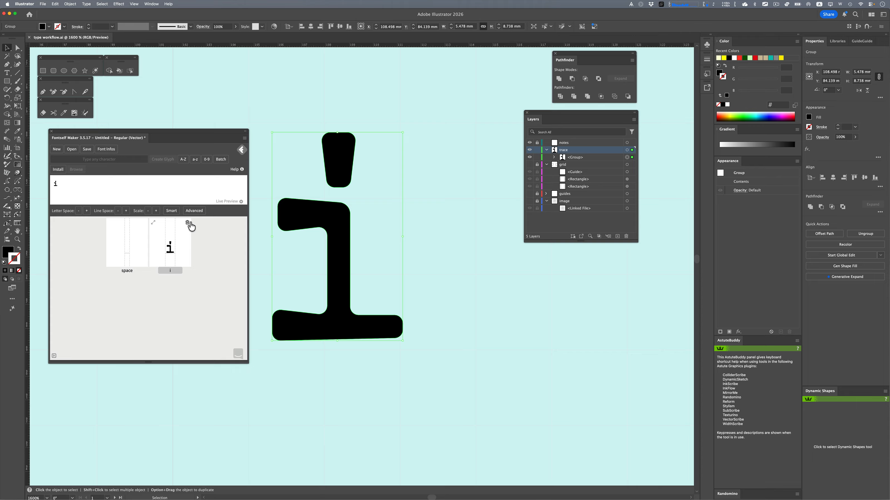
- Open the i glyph's spacing view in Fontself Maker, adjust its side spacing, and return to the glyph overview
double_click(173, 249)
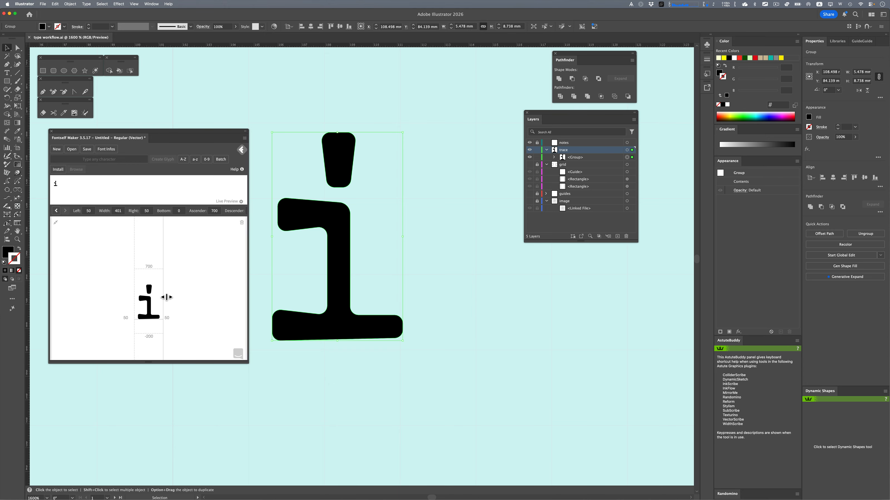
mouse_move(167, 297)
left_mouse_down()
mouse_move(134, 288)
mouse_move(152, 302)
left_mouse_up()
double_click(92, 265)
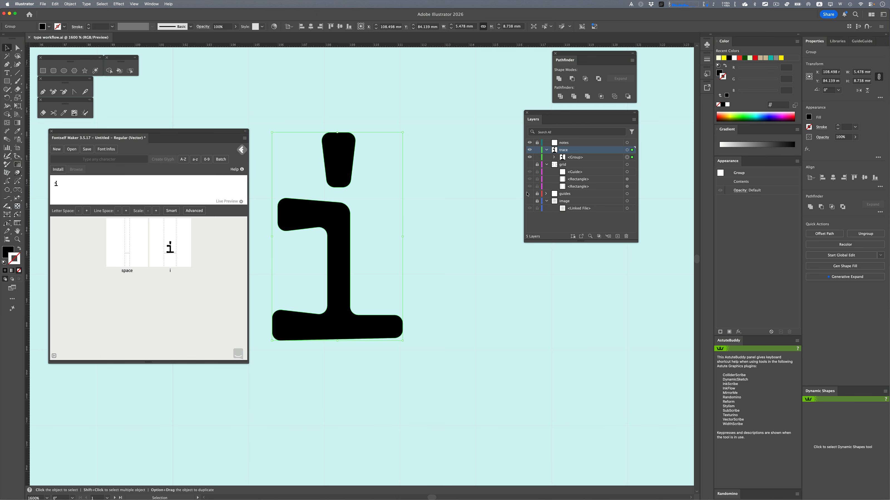
- Show the image layer and move the Fontself Maker window away from the letter to view the scanned alphabet at 300%
left_click(529, 201)
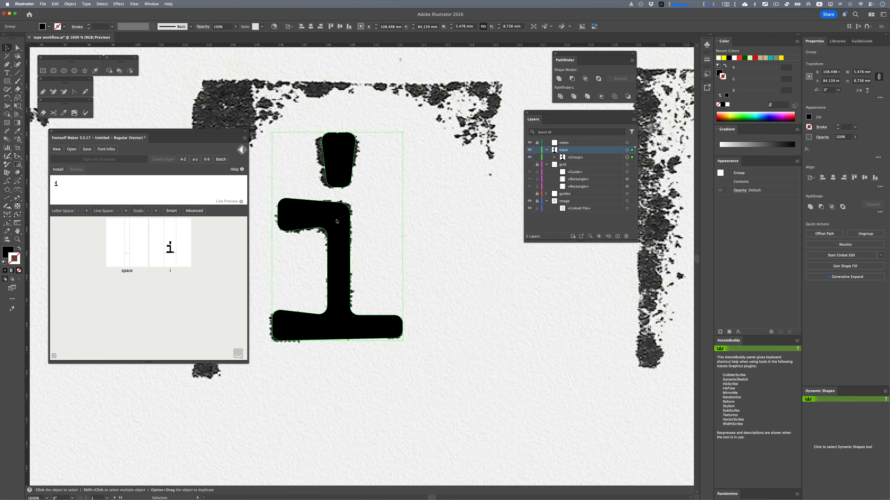
left_click_drag(165, 133, 625, 310)
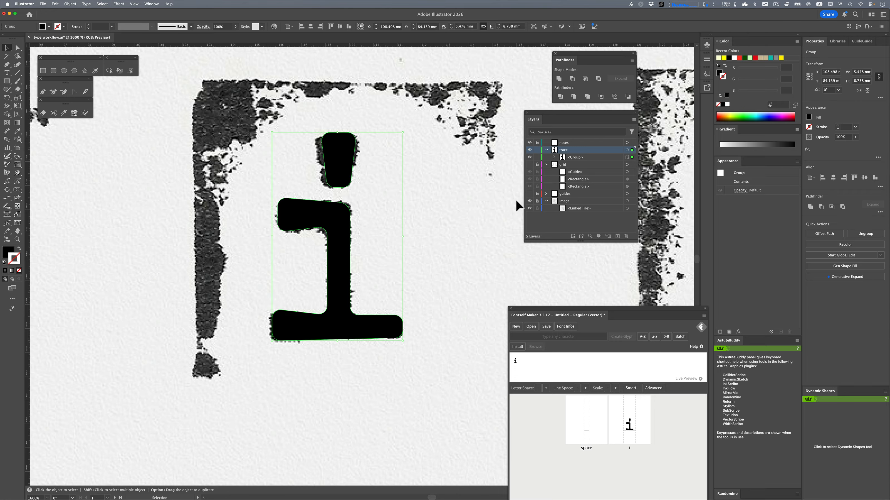
key("super+minus")
key("super+minus")
key("super+minus")
key("super+minus")
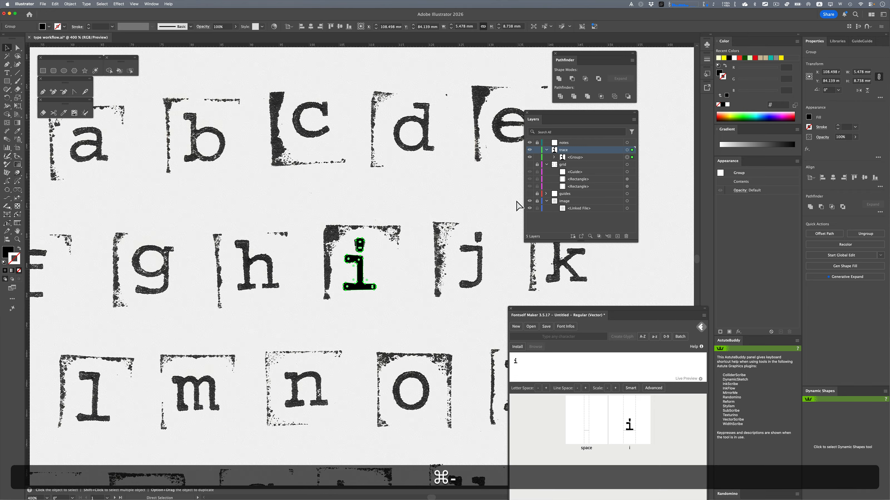
key("super+minus")
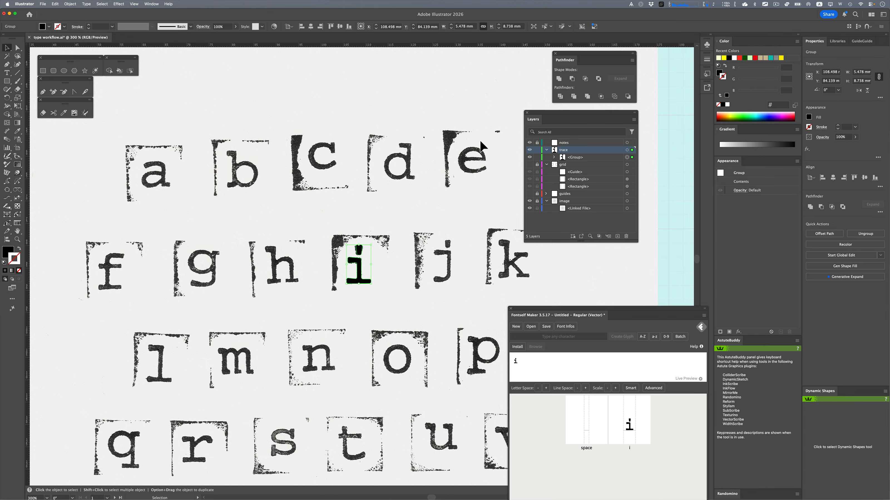